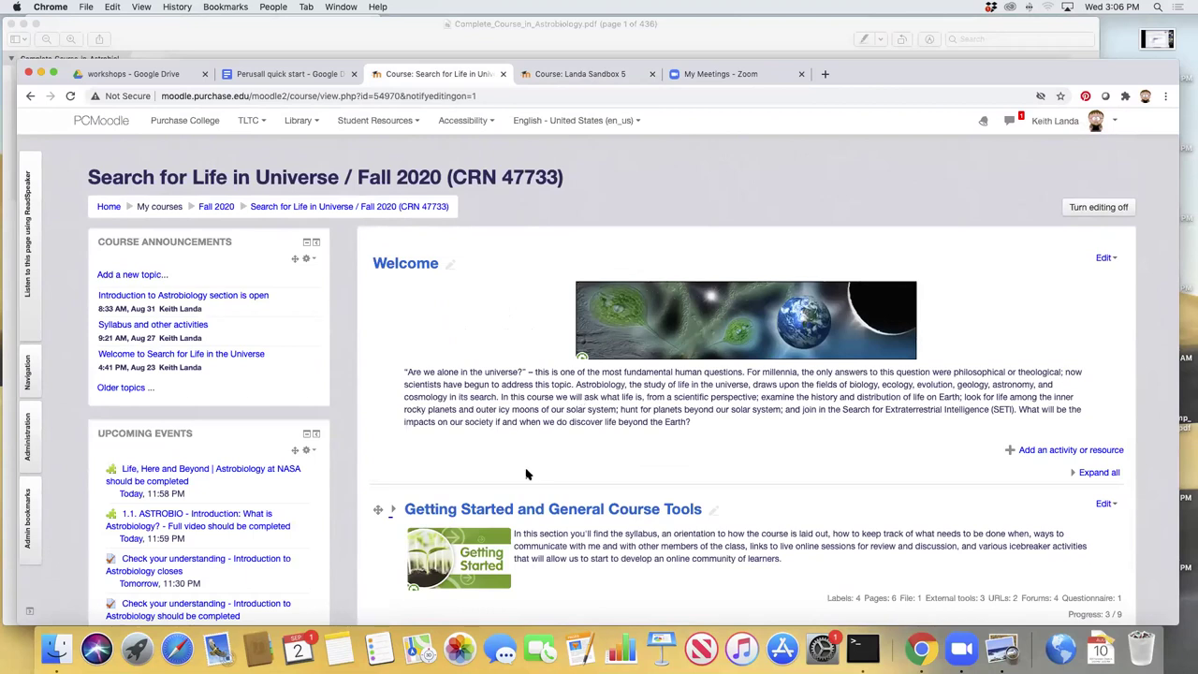
Step: Expand the Getting Started and General Course Tools section and look through its resources and activities
scroll(527, 474, down, 3)
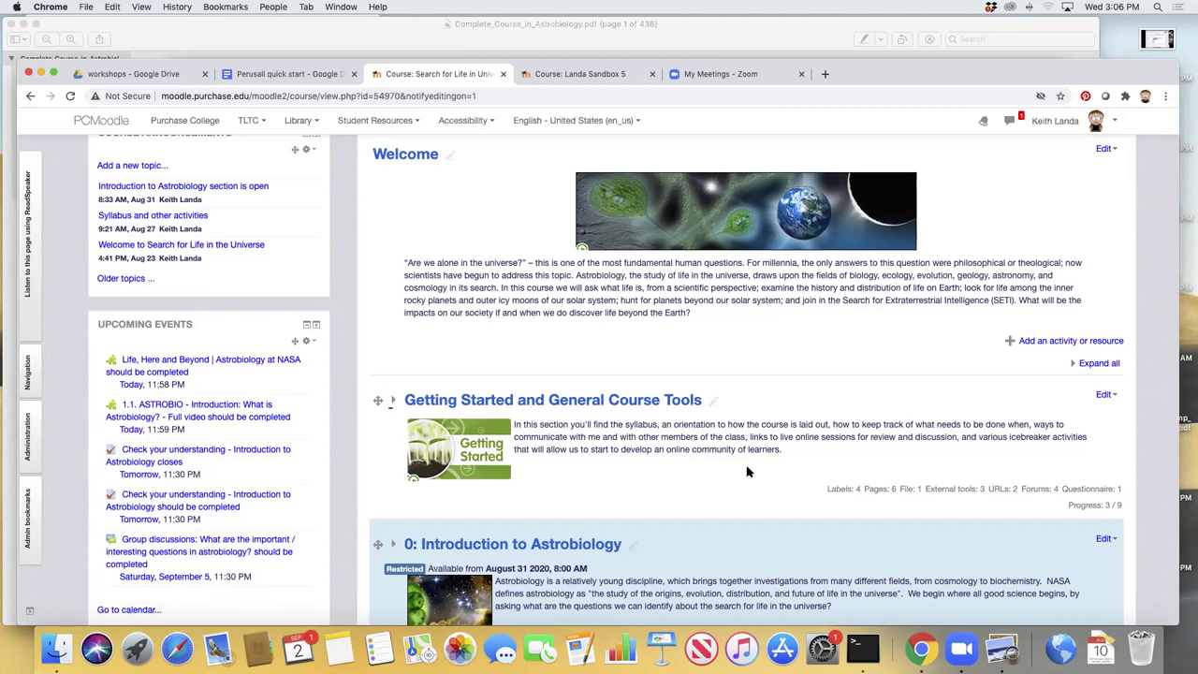
scroll(747, 472, down, 2)
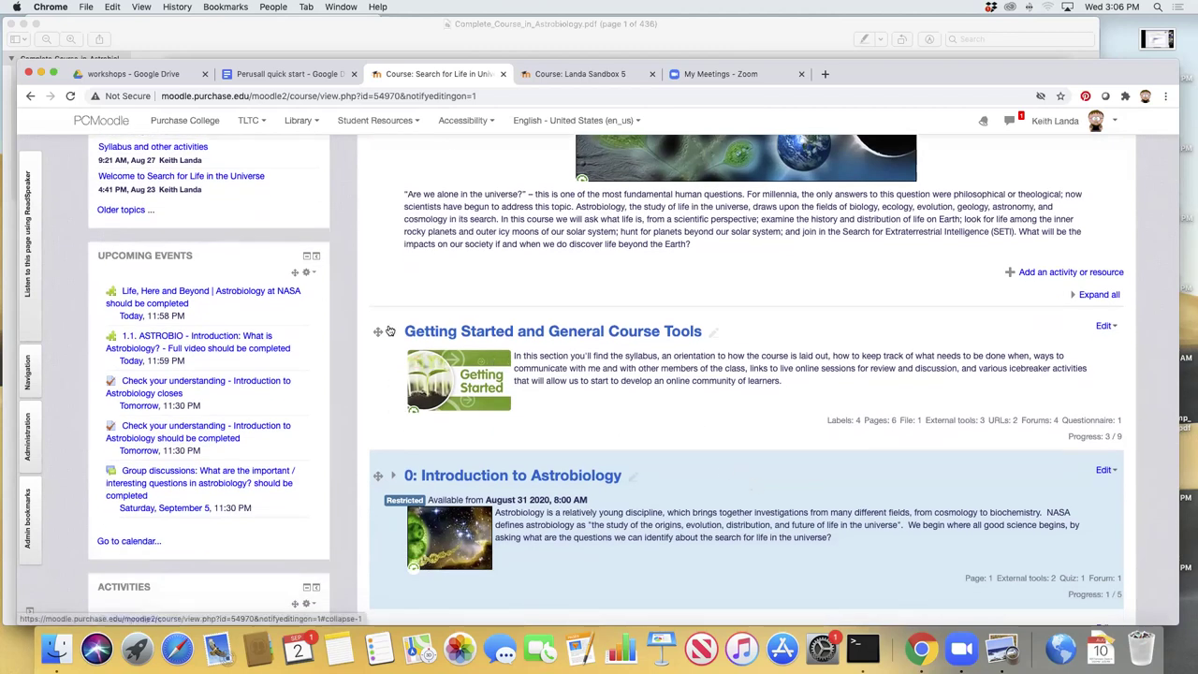
click(390, 331)
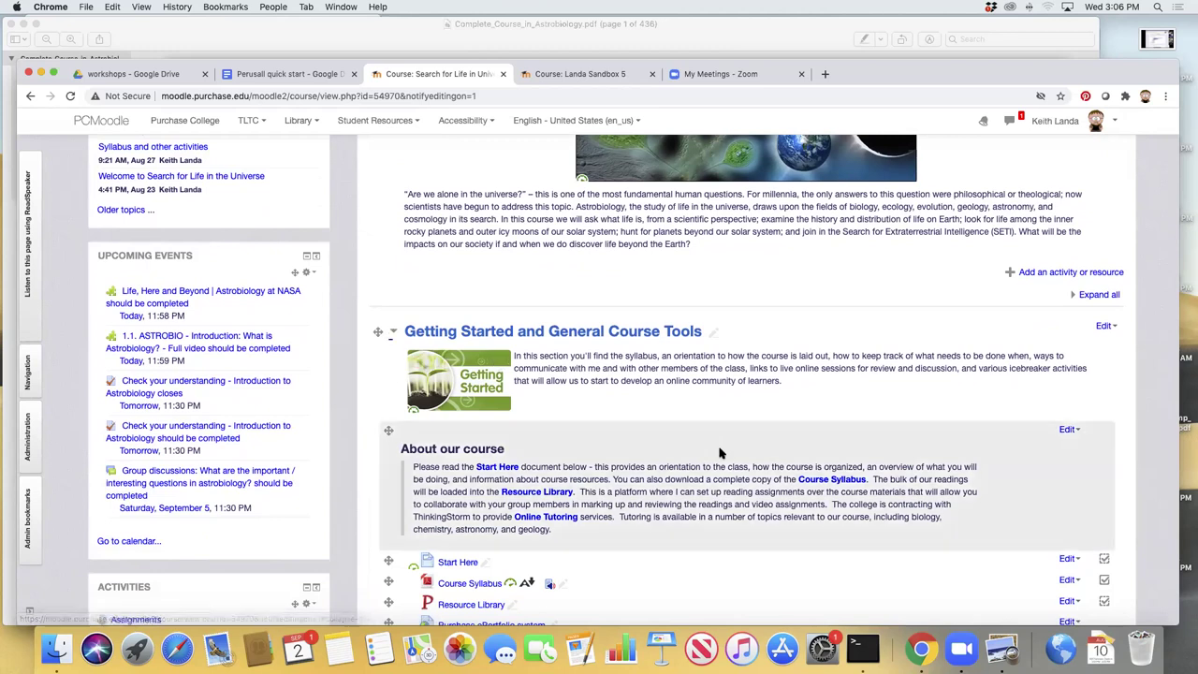
scroll(724, 453, down, 4)
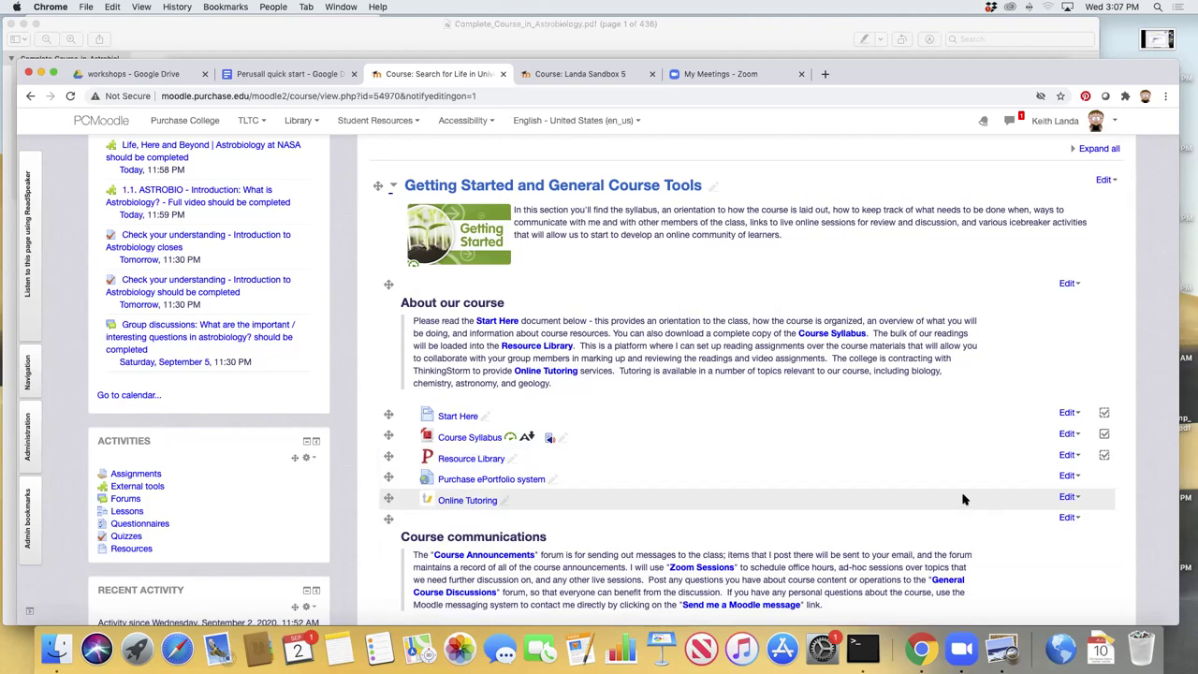
scroll(964, 499, down, 10)
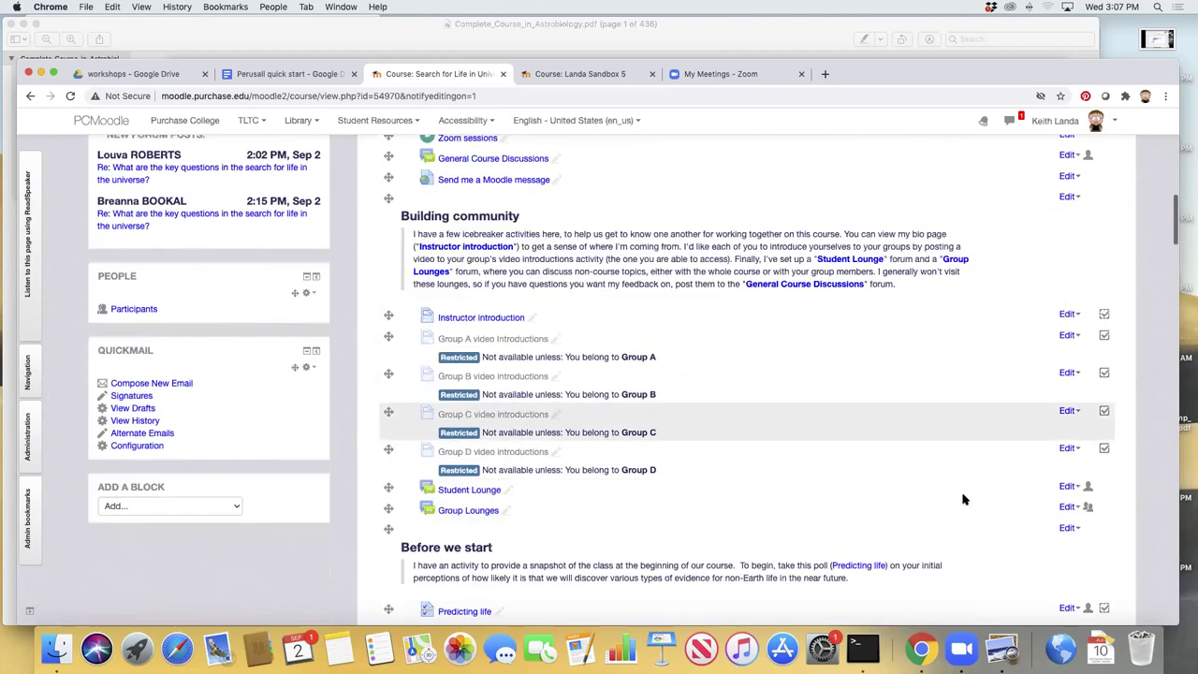
scroll(964, 499, down, 6)
scroll(967, 497, up, 2)
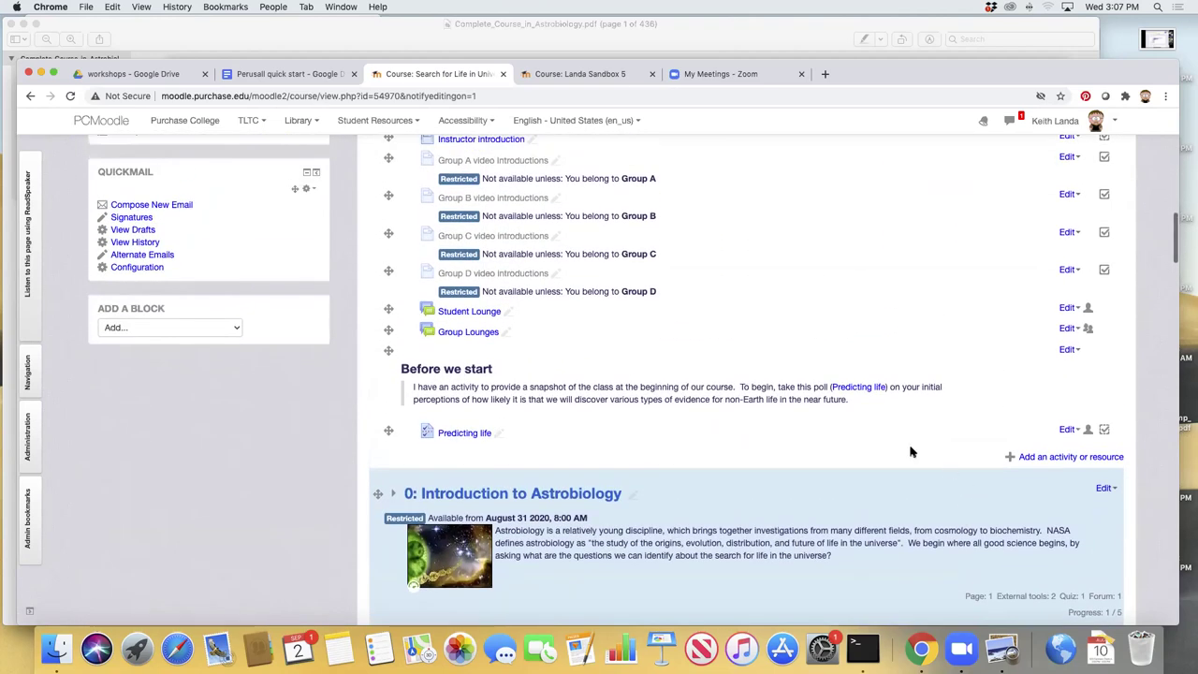
Step: Start adding a Perusall social annotation activity to the Getting Started and General Course Tools section
click(1064, 458)
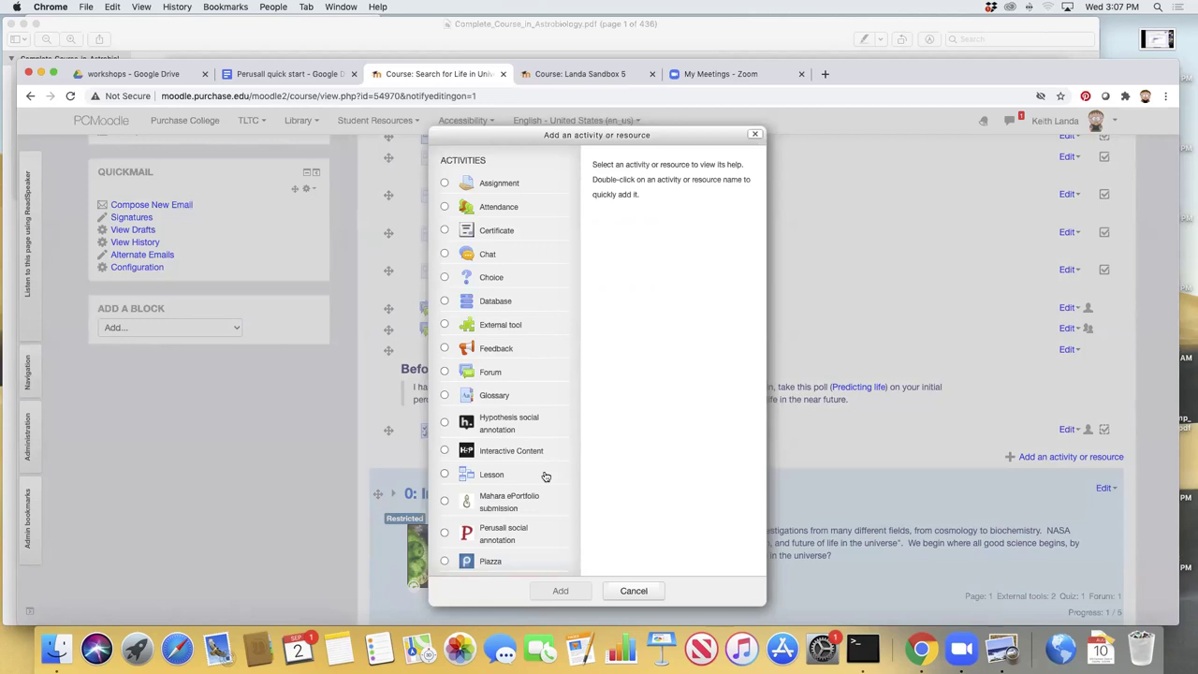
scroll(519, 531, down, 2)
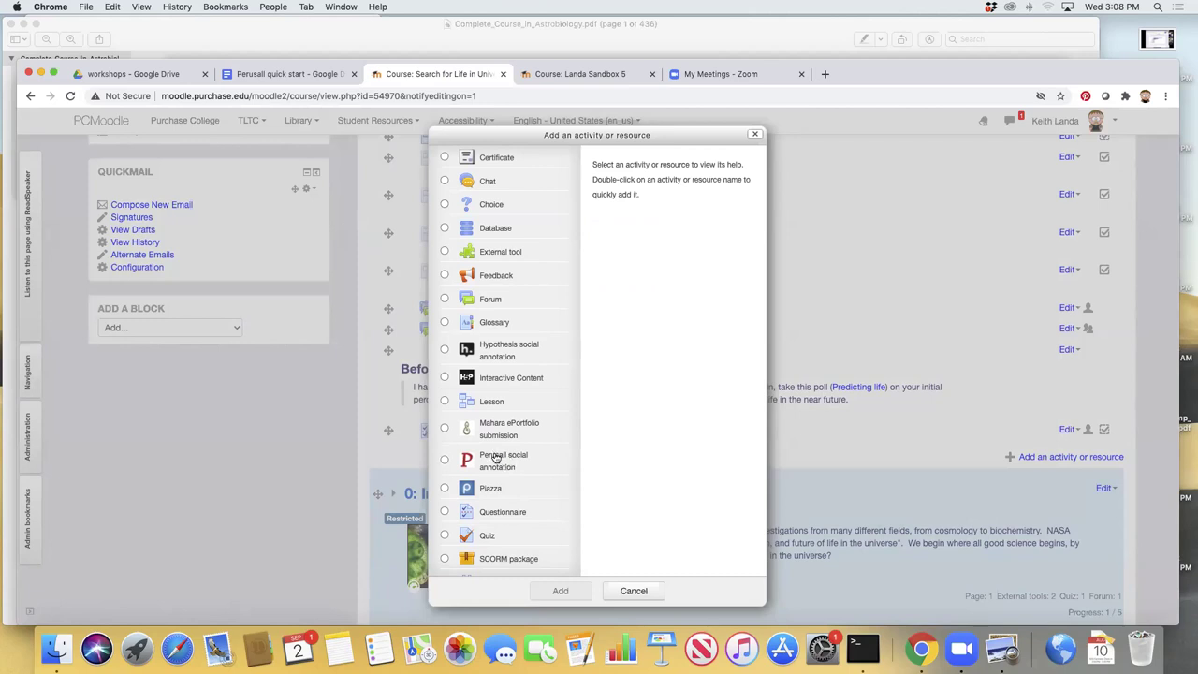
click(495, 459)
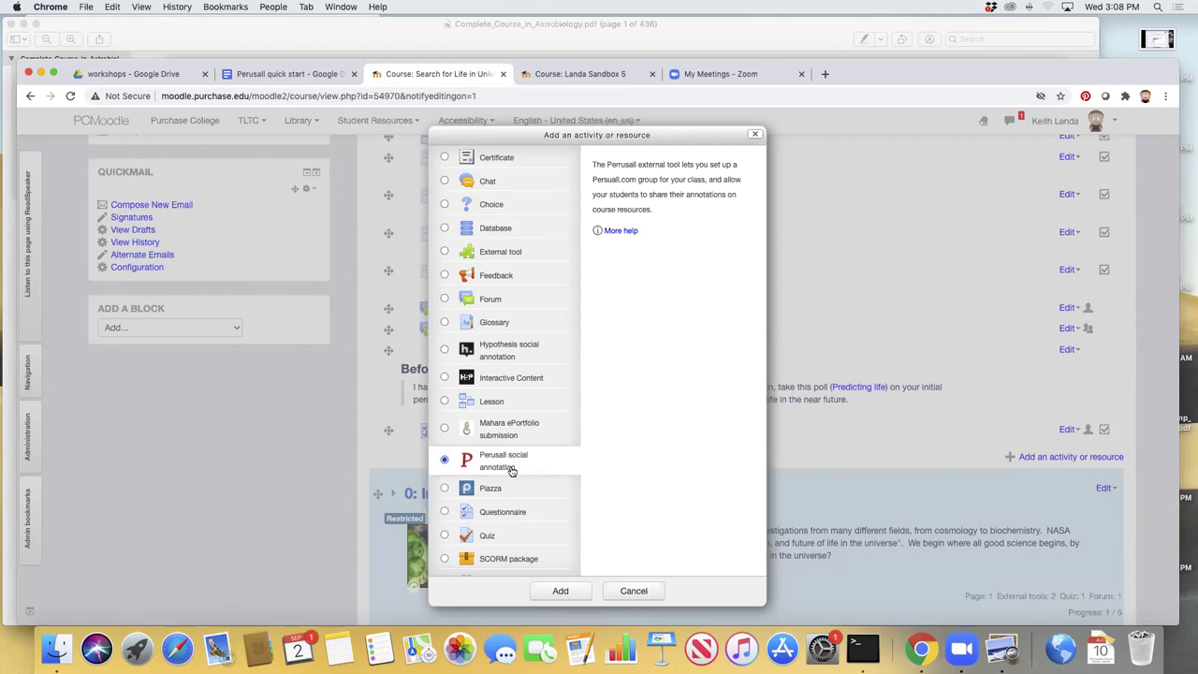
click(564, 590)
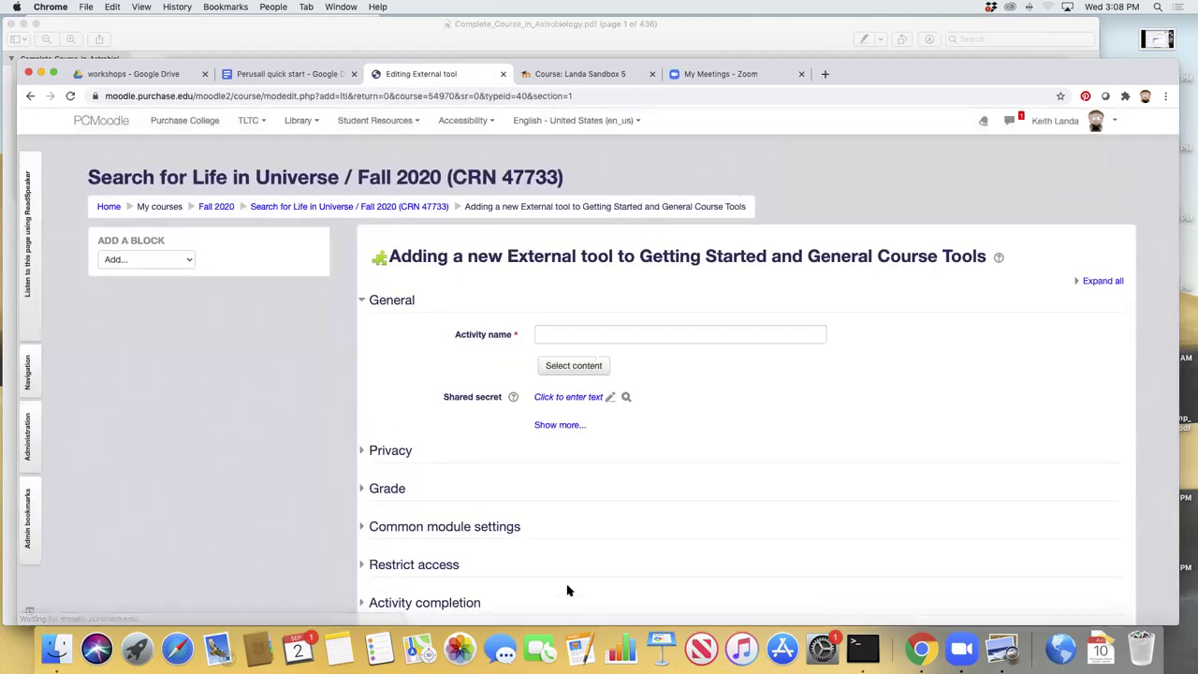
Step: Name the new activity "our resources" and turn off accepting grades from the tool in its privacy settings
click(557, 334)
text(our resources)
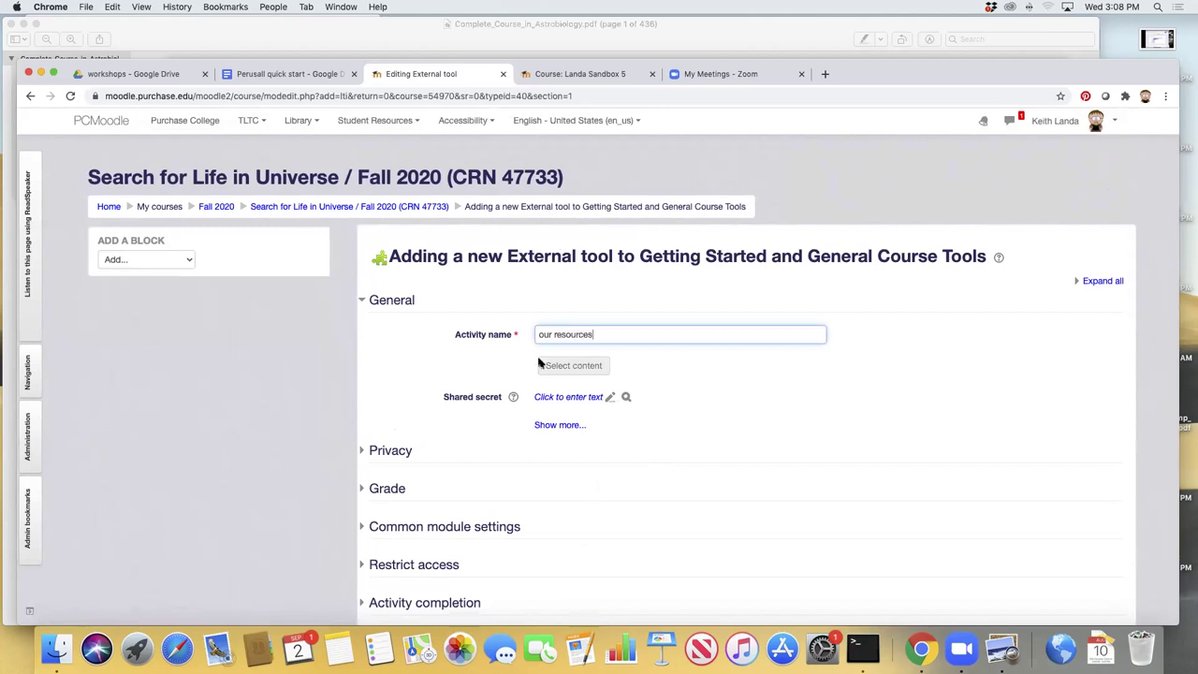
click(400, 454)
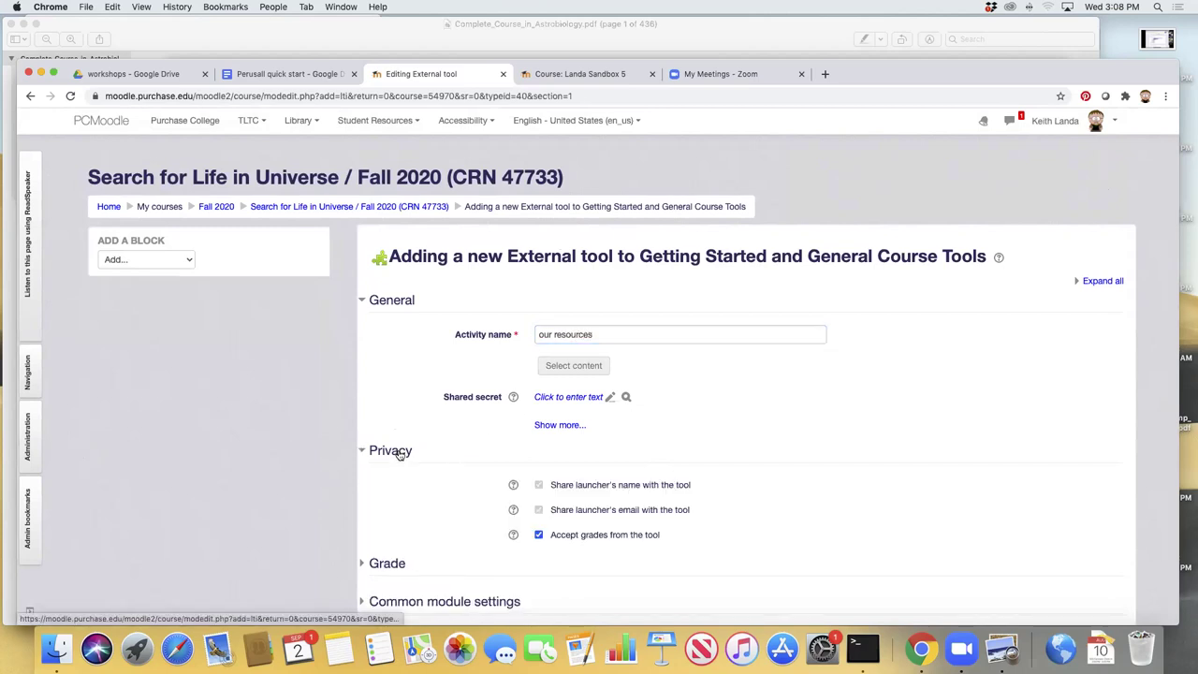
click(539, 535)
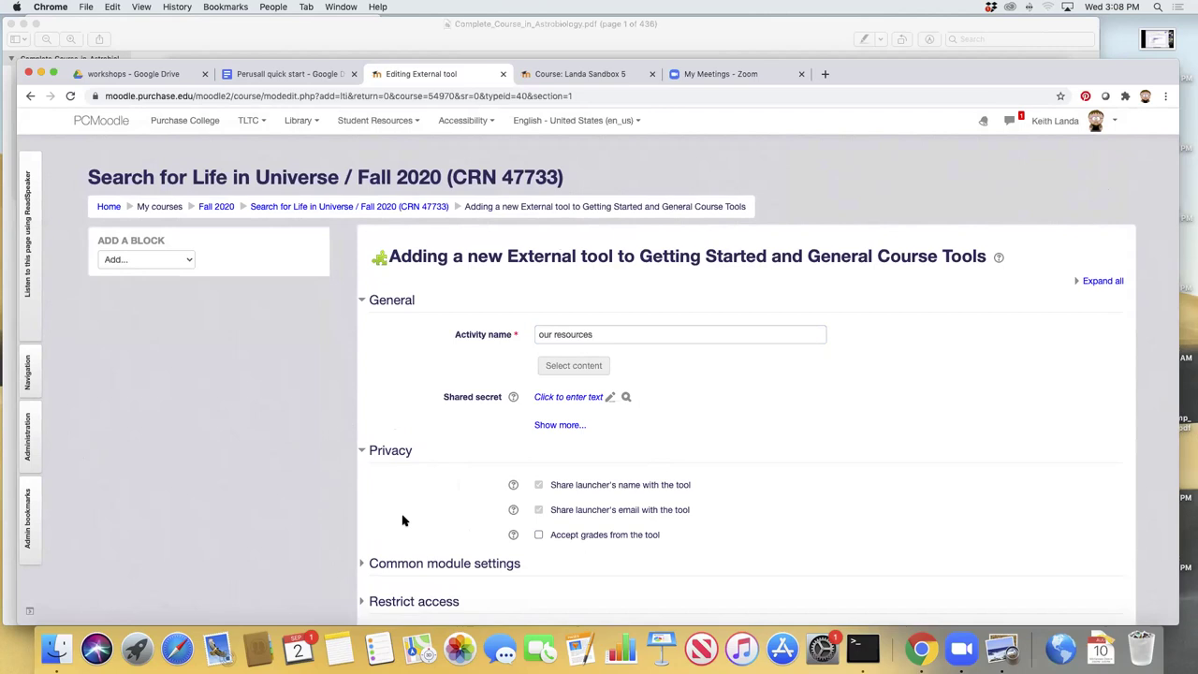
Step: Look over the remaining setting groups of the new external tool and cancel adding it
scroll(756, 479, down, 4)
scroll(756, 479, up, 1)
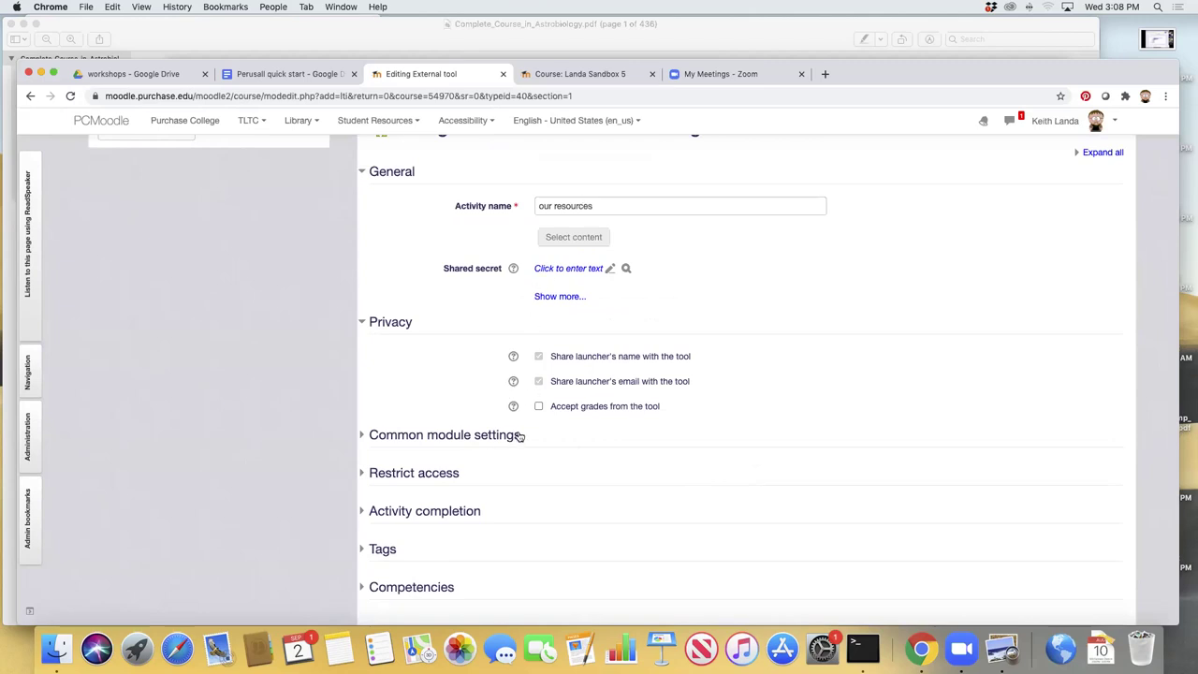
scroll(628, 567, down, 1)
scroll(627, 566, down, 5)
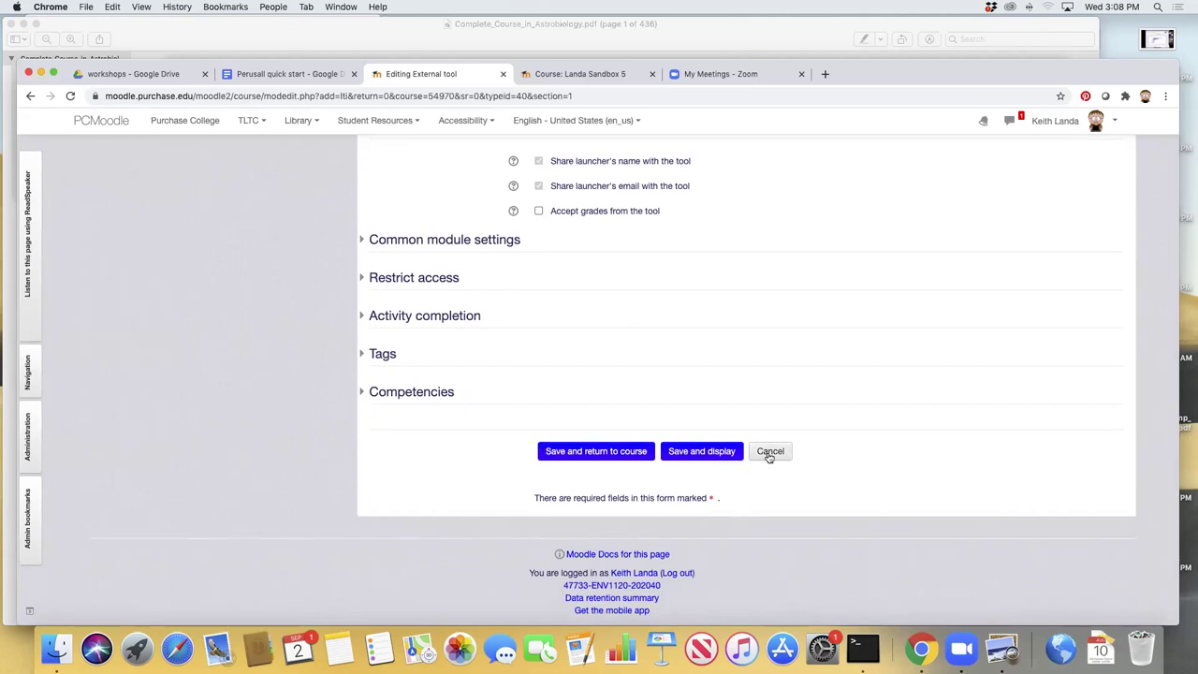
click(771, 453)
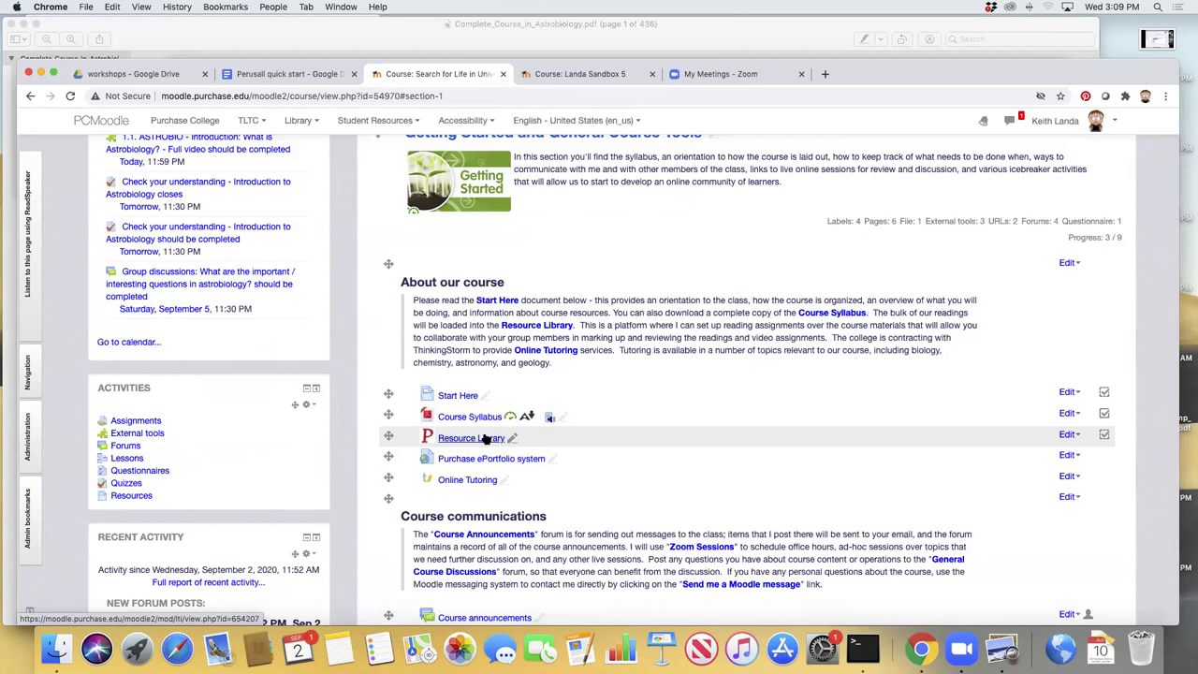
Step: Open the course in Perusall through its Resource Library link and view the Get started setup guide
click(477, 438)
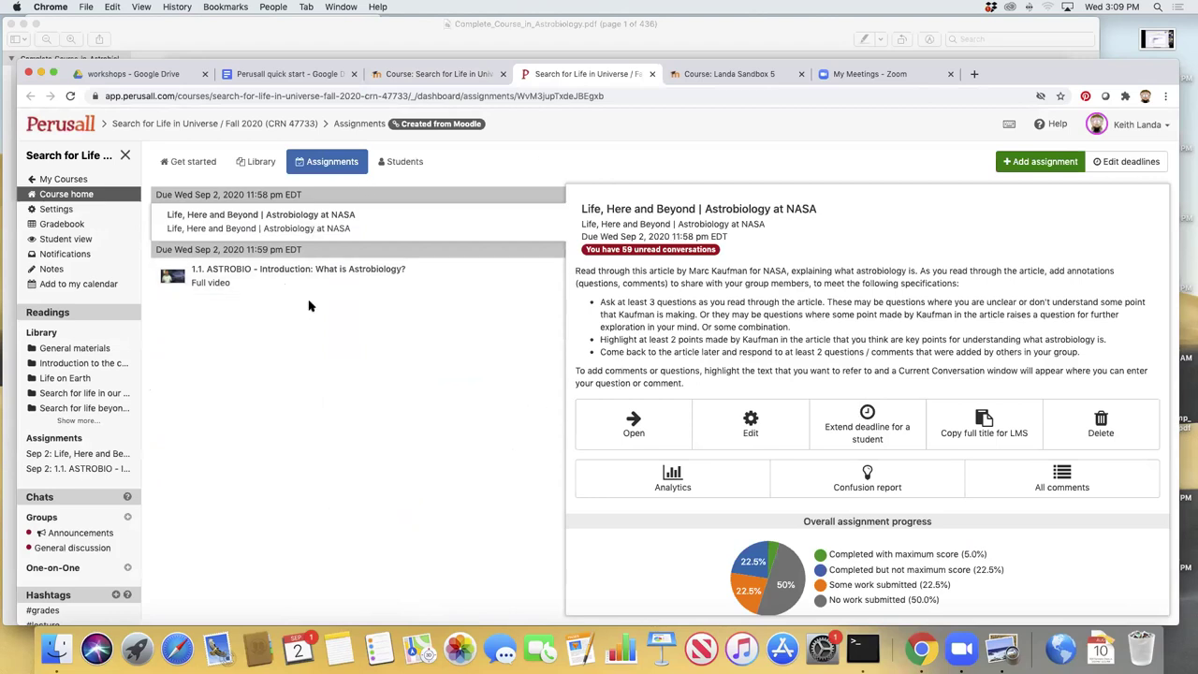
click(188, 164)
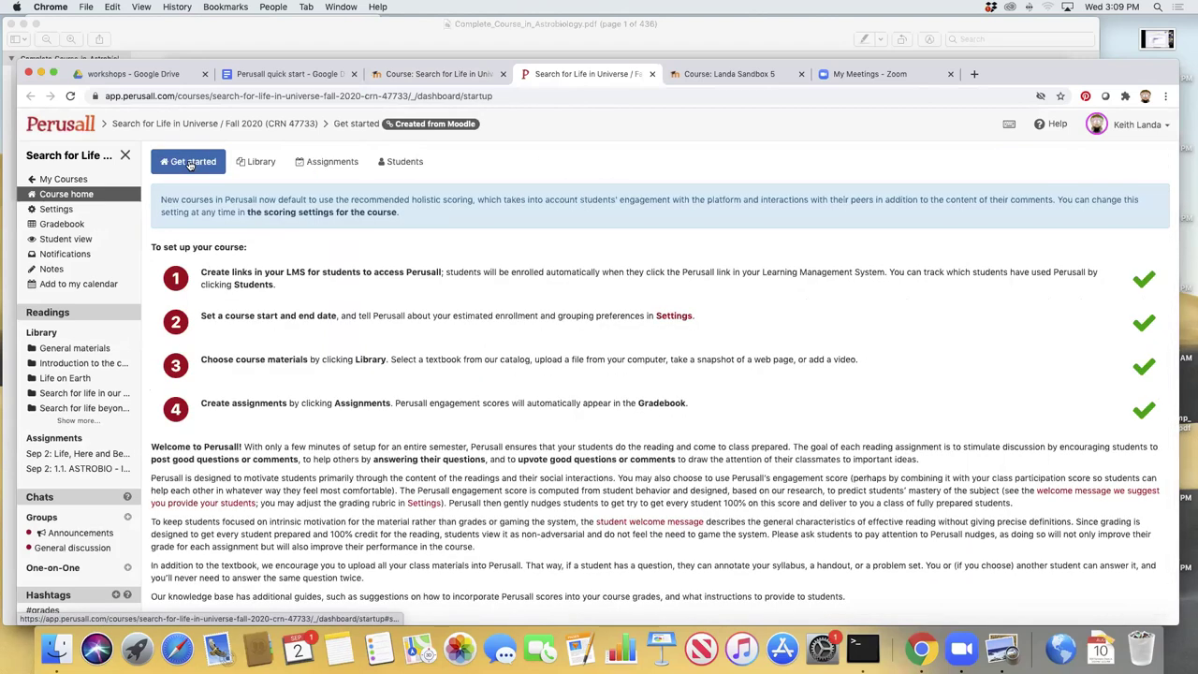
click(328, 162)
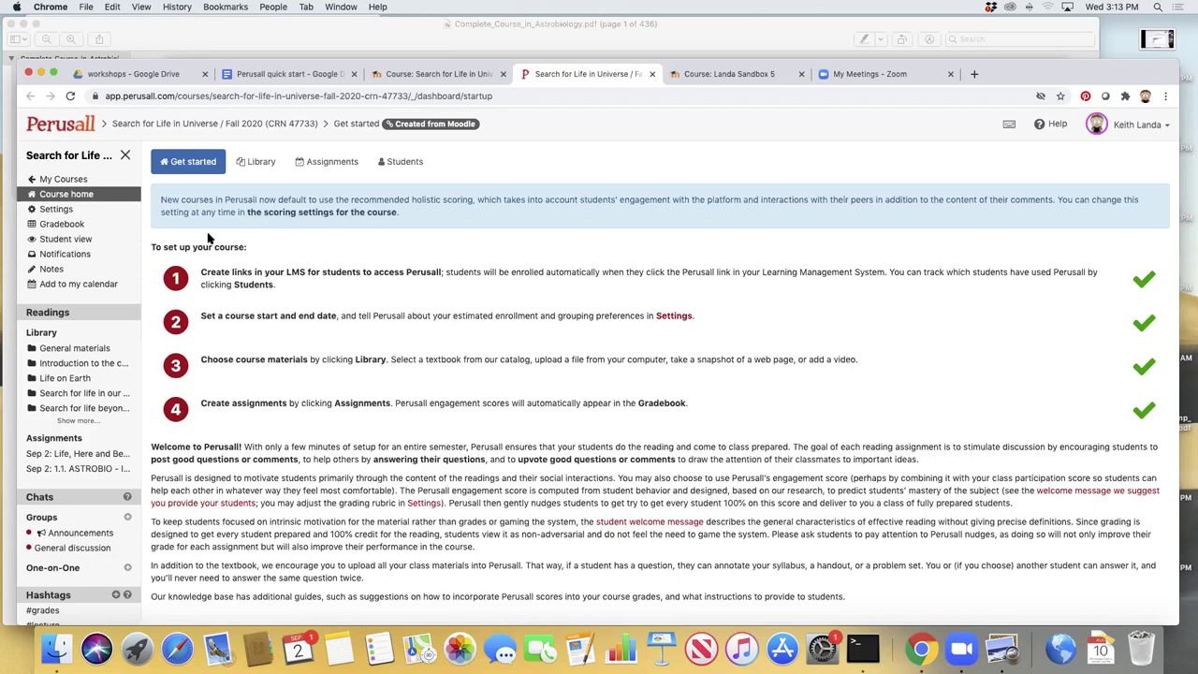
Step: Open the Perusall course settings and examine the options for the availability period of assignments
click(56, 209)
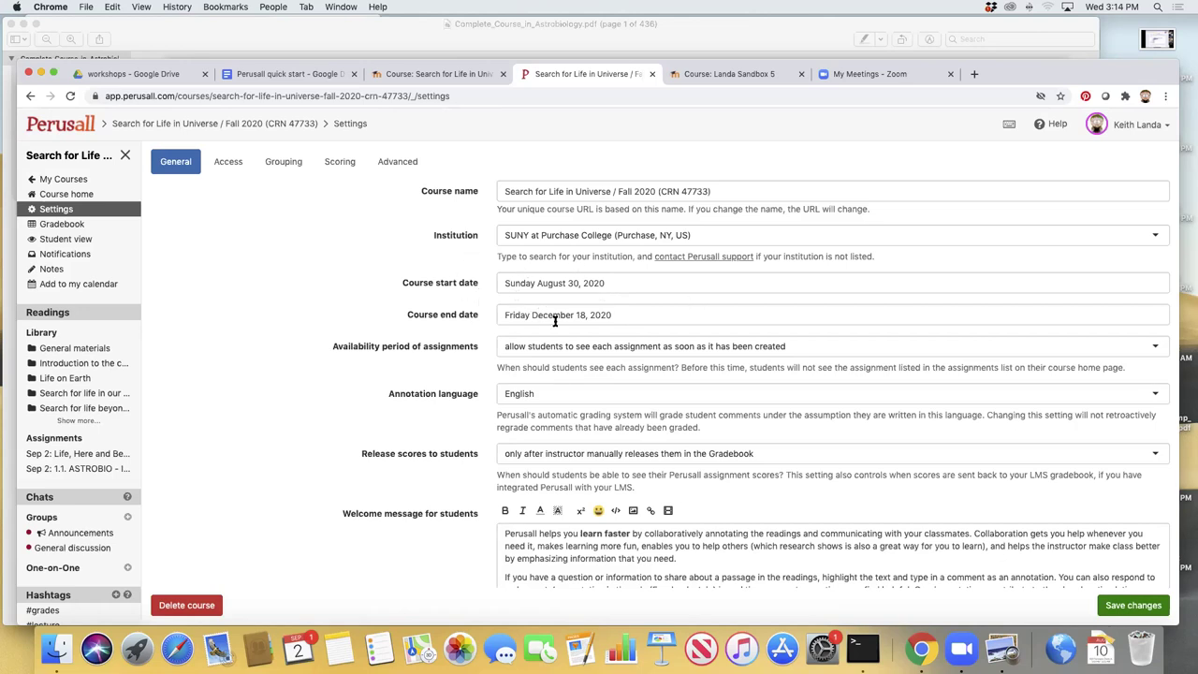
click(647, 352)
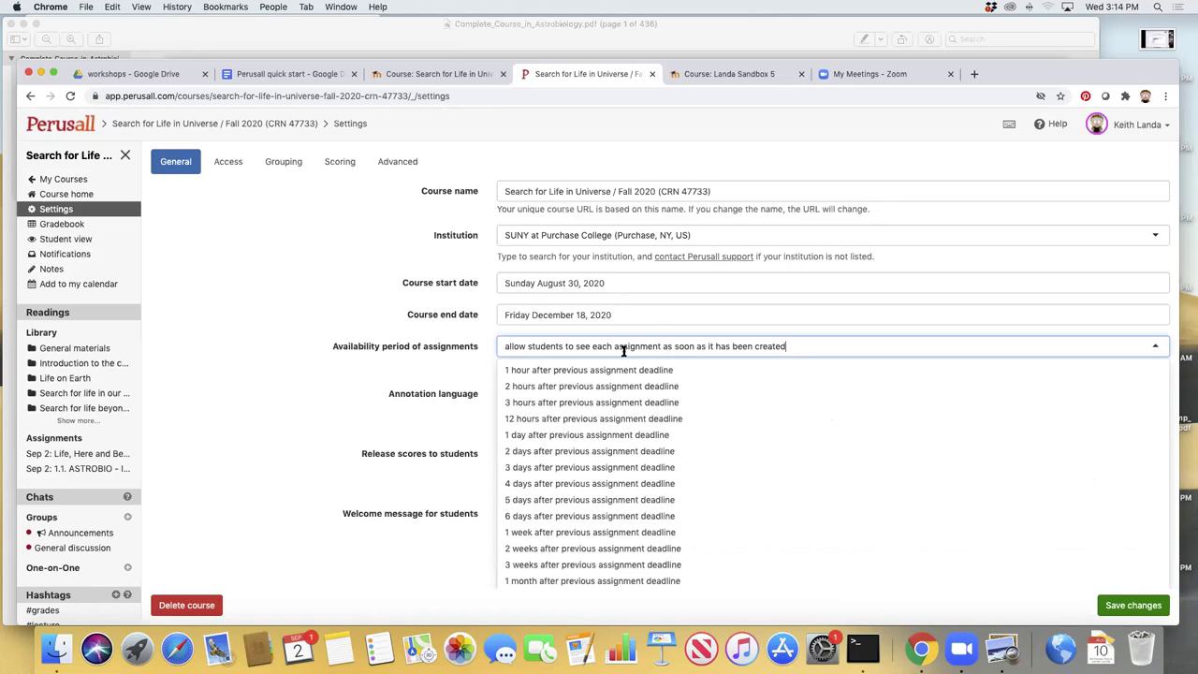
click(405, 411)
Step: Examine the welcome message for students and the options for releasing scores in the general settings
scroll(630, 450, down, 5)
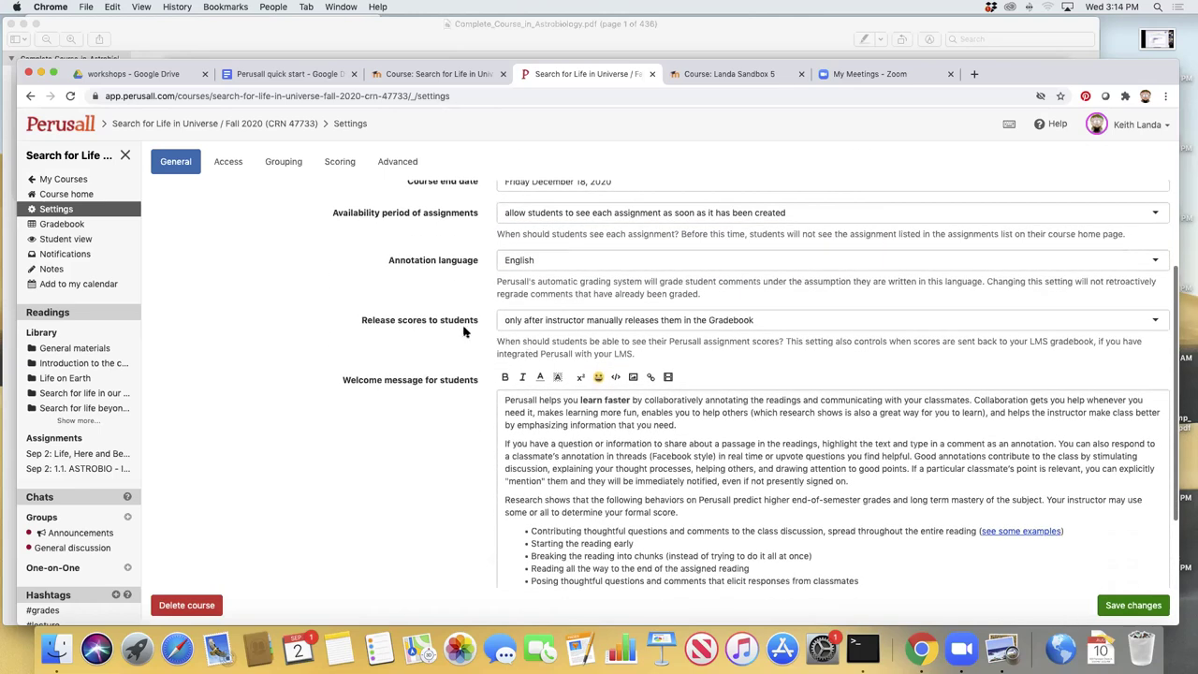
scroll(630, 428, down, 4)
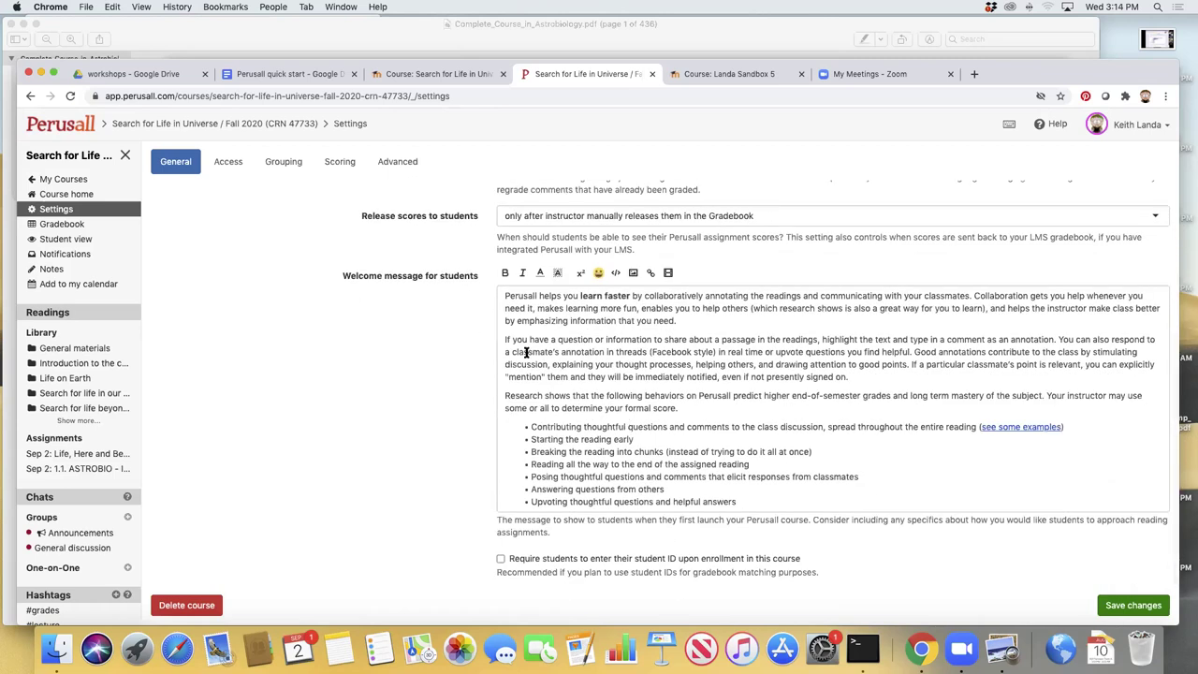
drag(504, 296, 795, 502)
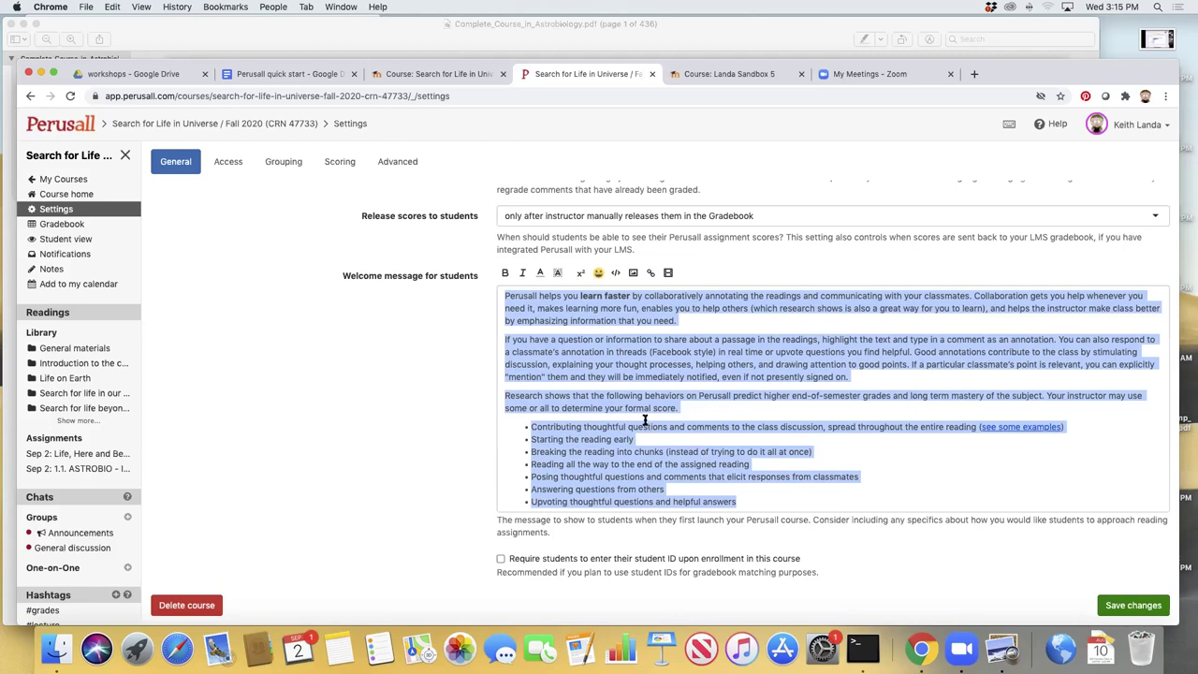
scroll(666, 370, up, 3)
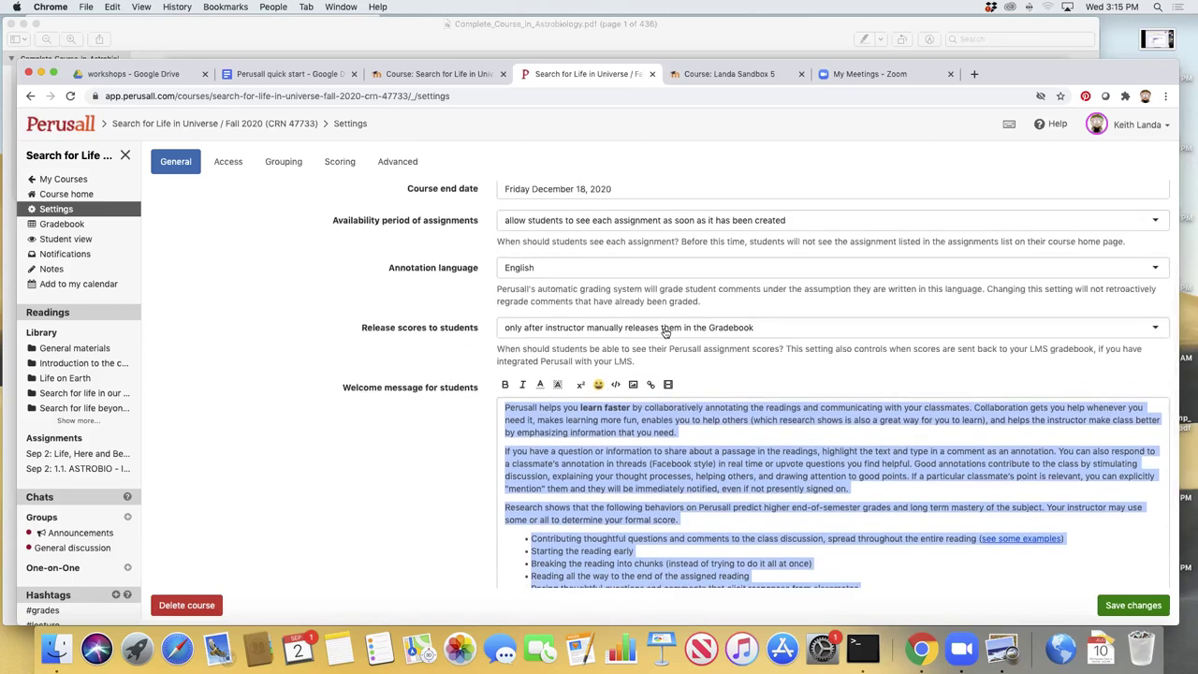
click(771, 329)
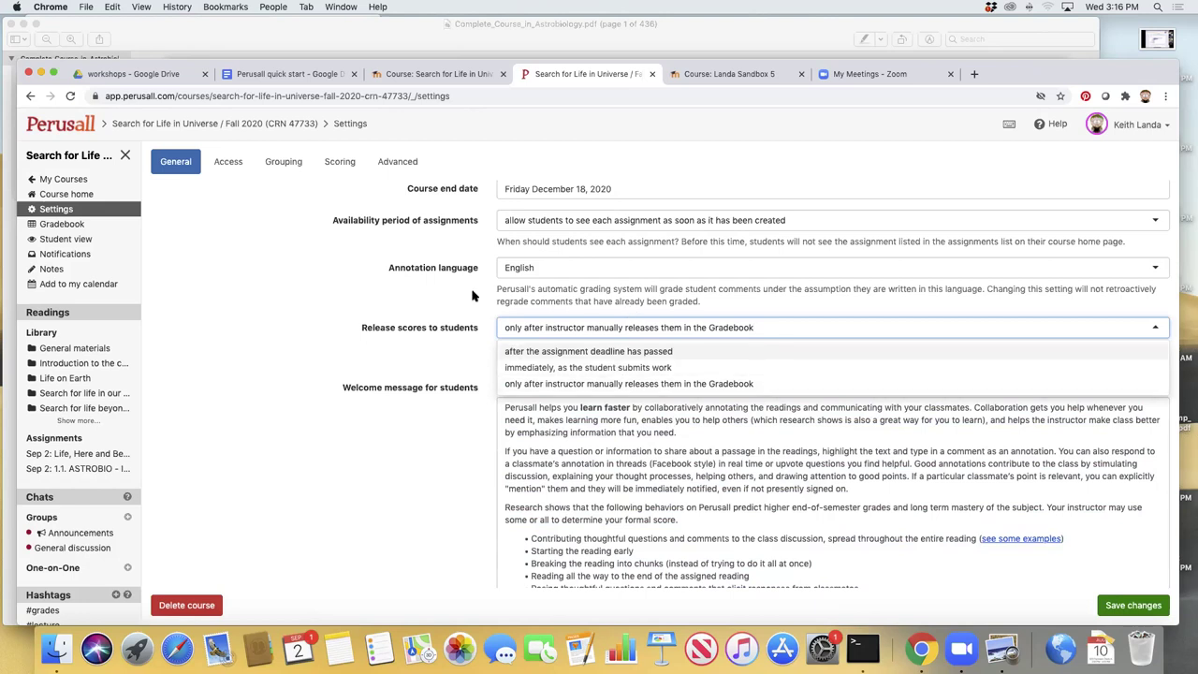
Step: View the course's access and grouping settings and return to the general settings
click(228, 162)
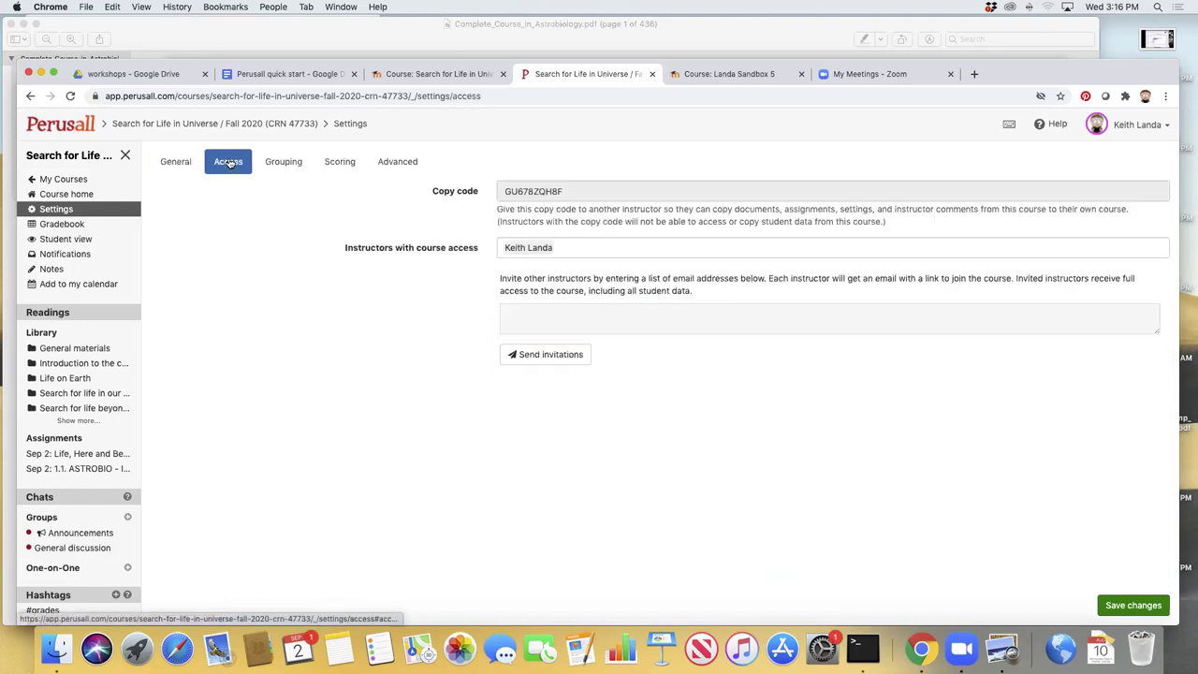
click(291, 165)
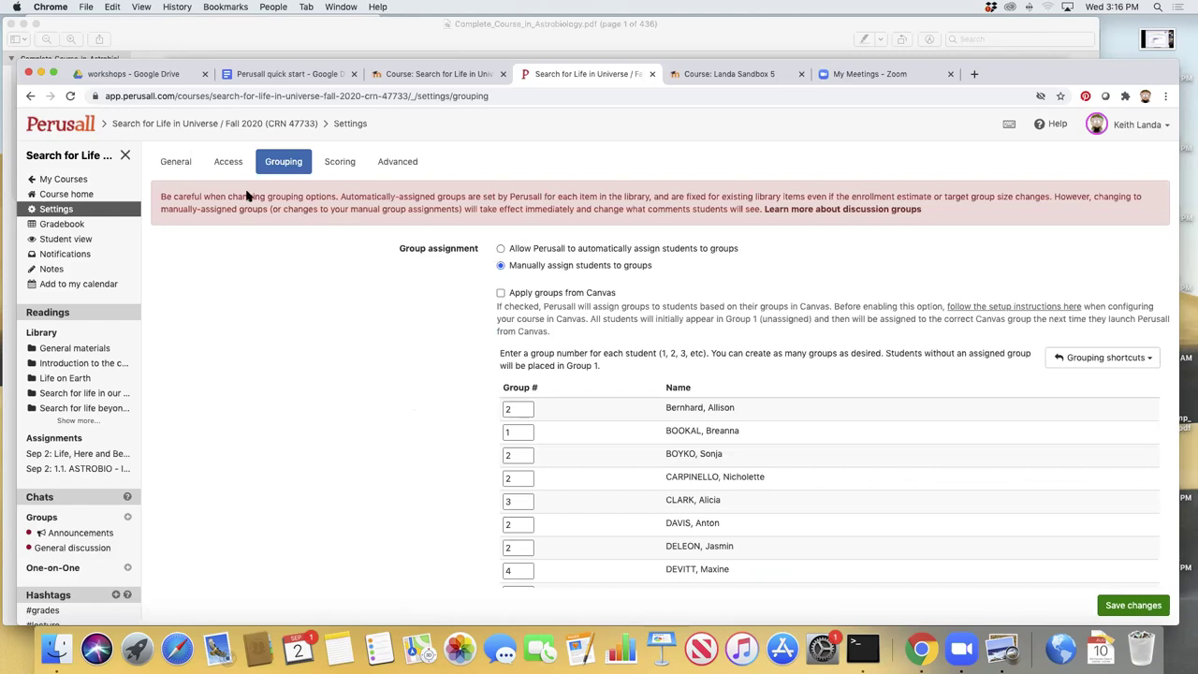
click(180, 165)
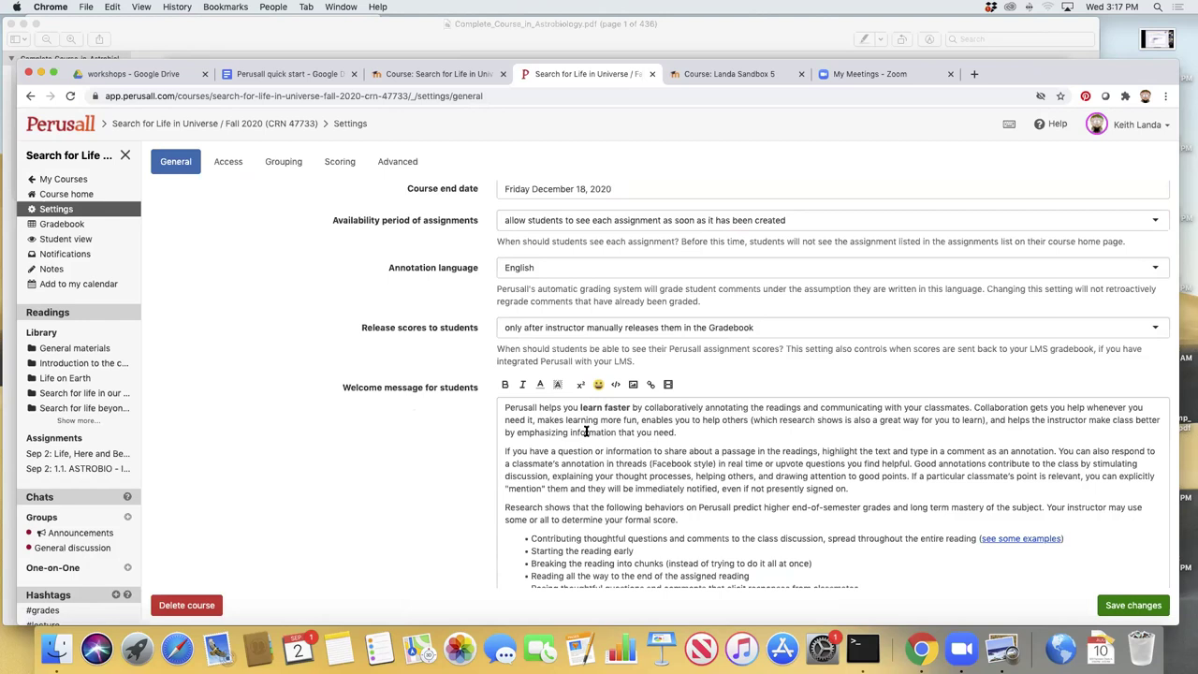
Step: Examine the group assignment options and the full list of students' group numbers
click(282, 163)
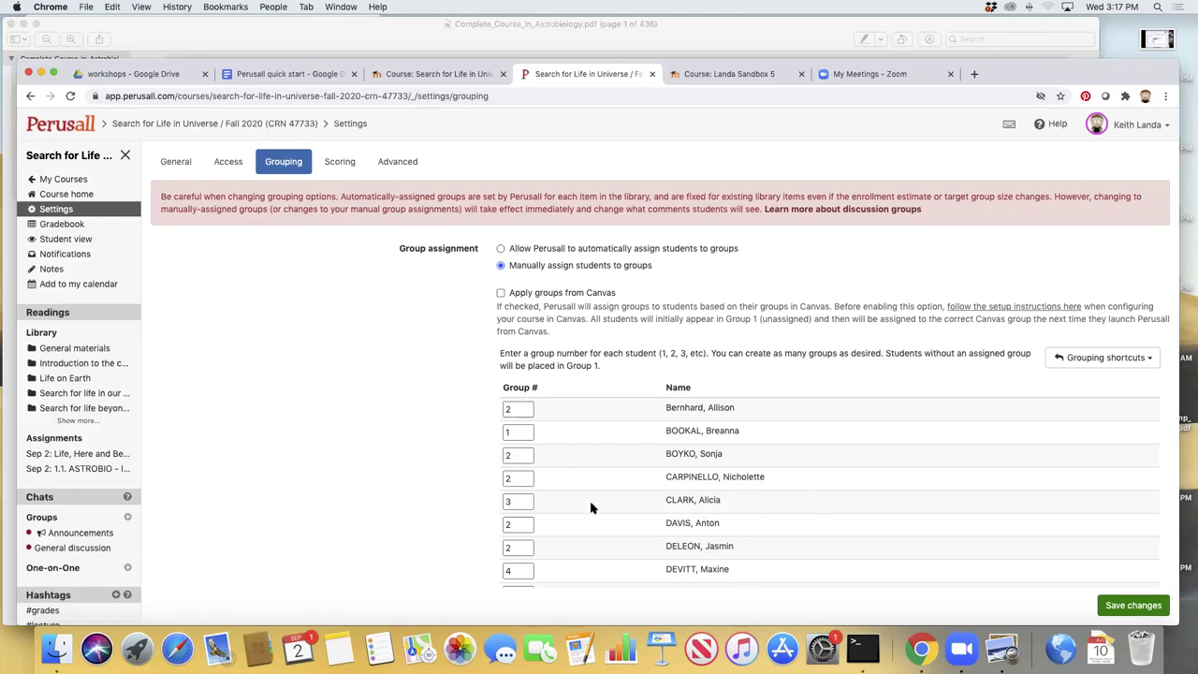
scroll(588, 501, down, 10)
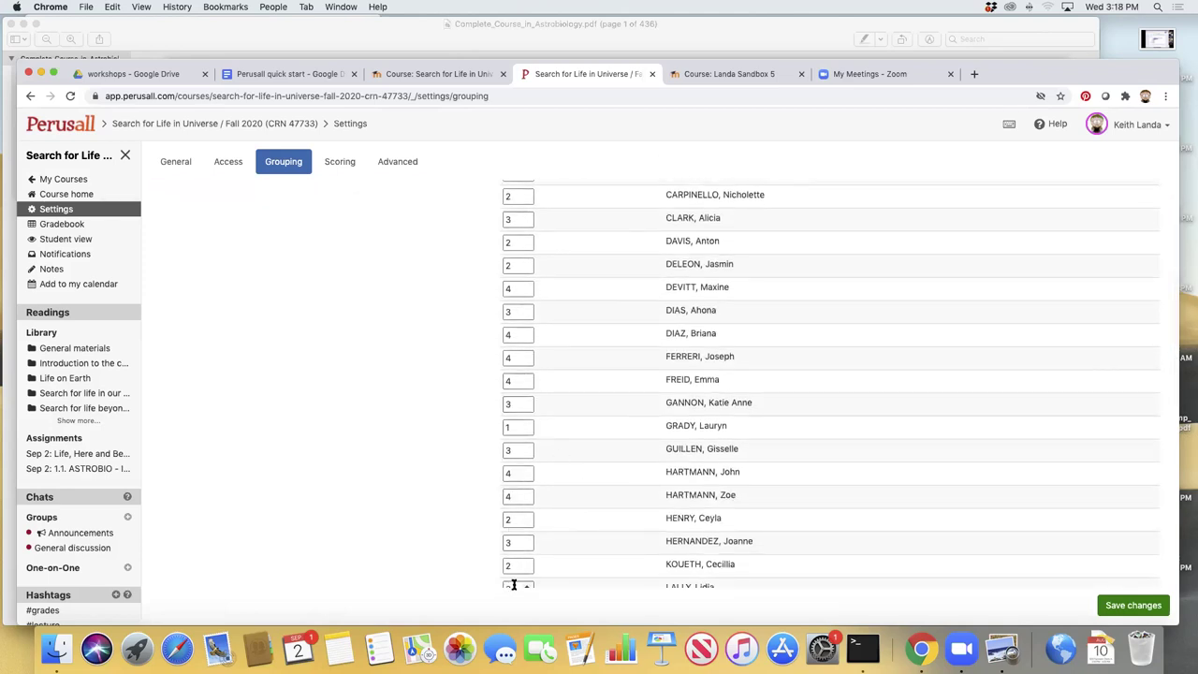
scroll(554, 542, down, 13)
scroll(554, 542, up, 20)
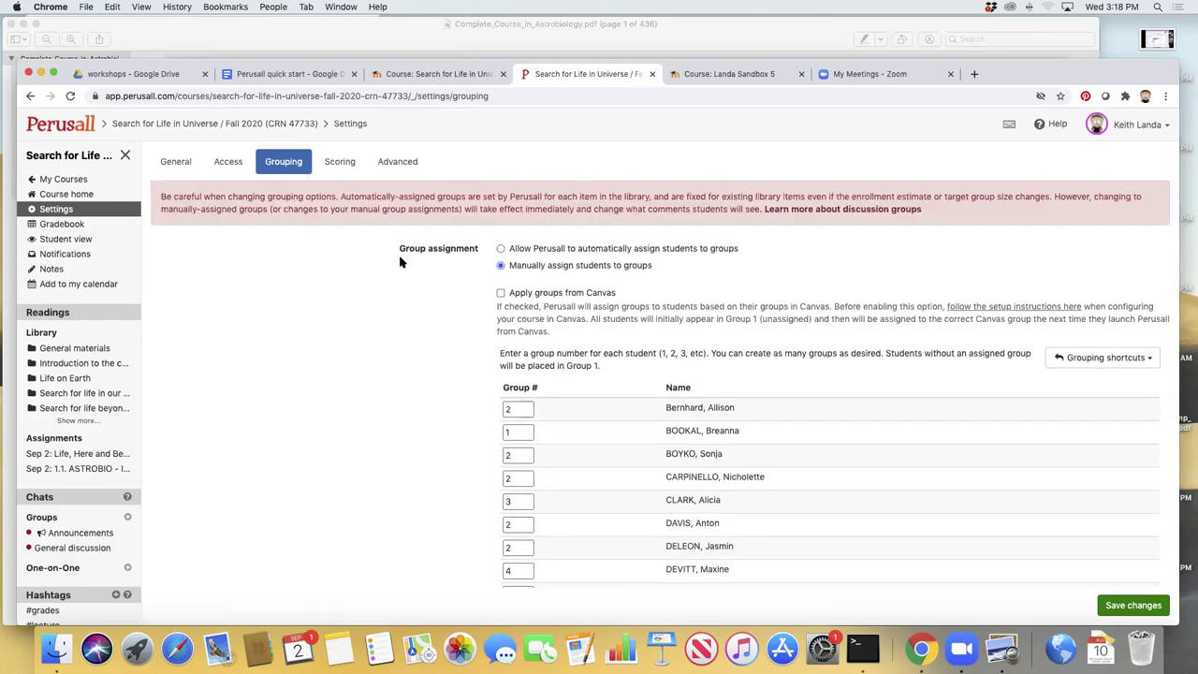
Step: View the course's scoring settings, checking the group assignment options again in between
click(340, 163)
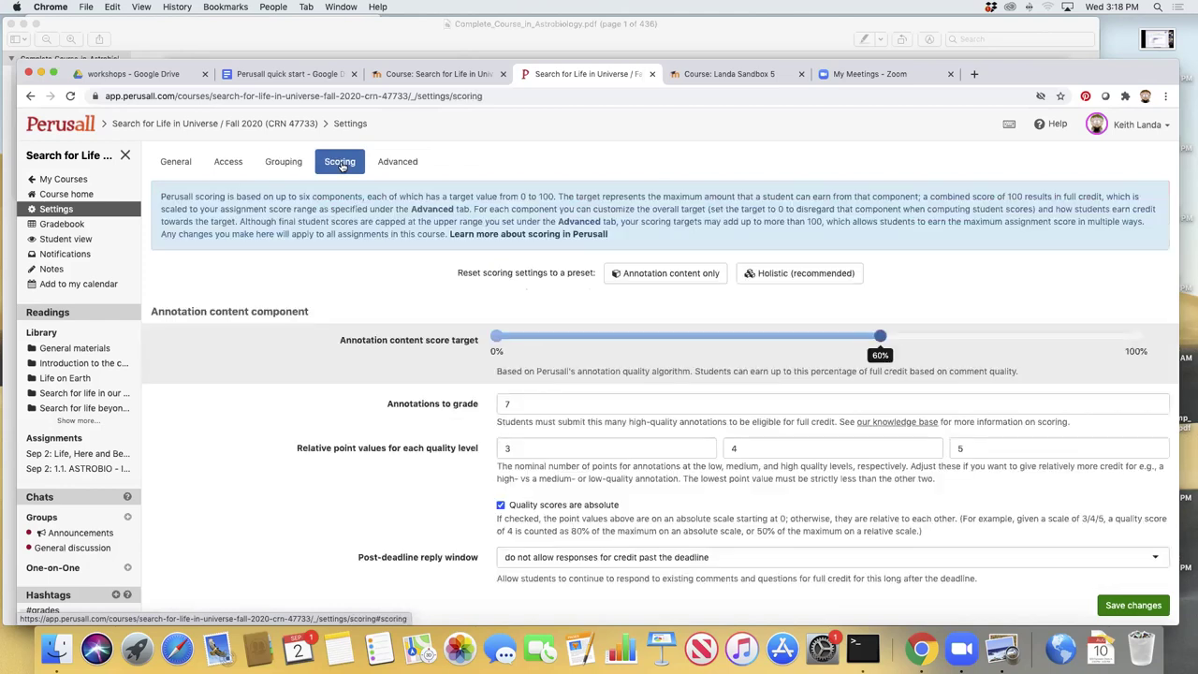
click(290, 165)
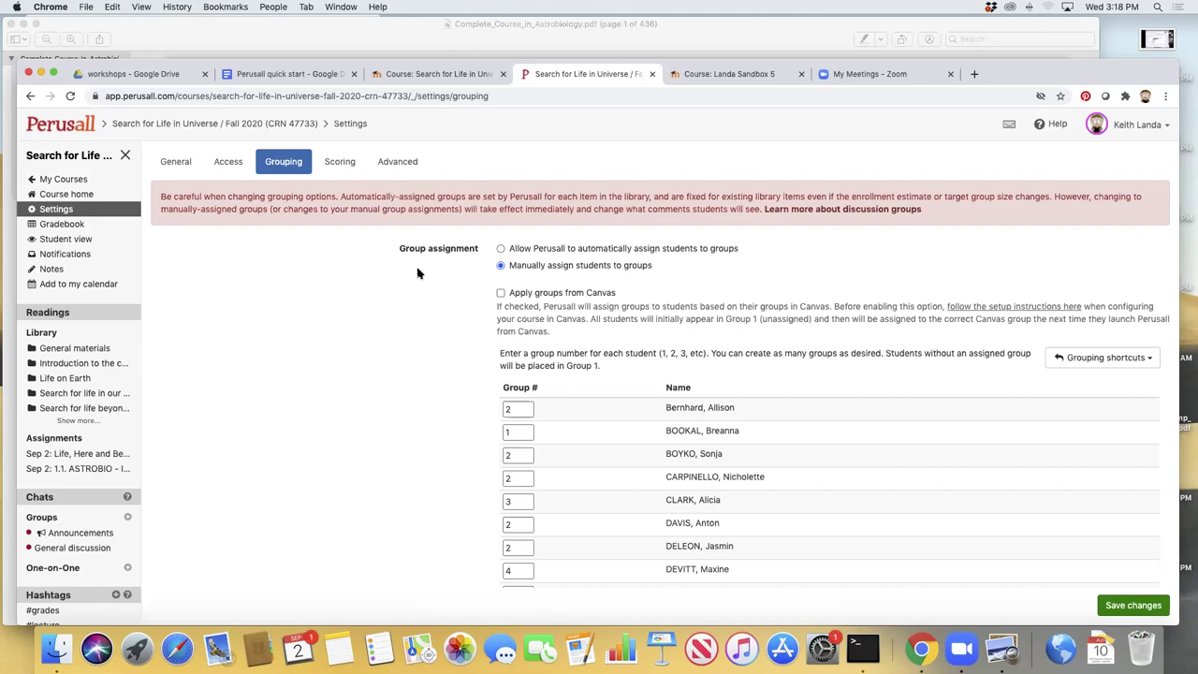
click(341, 163)
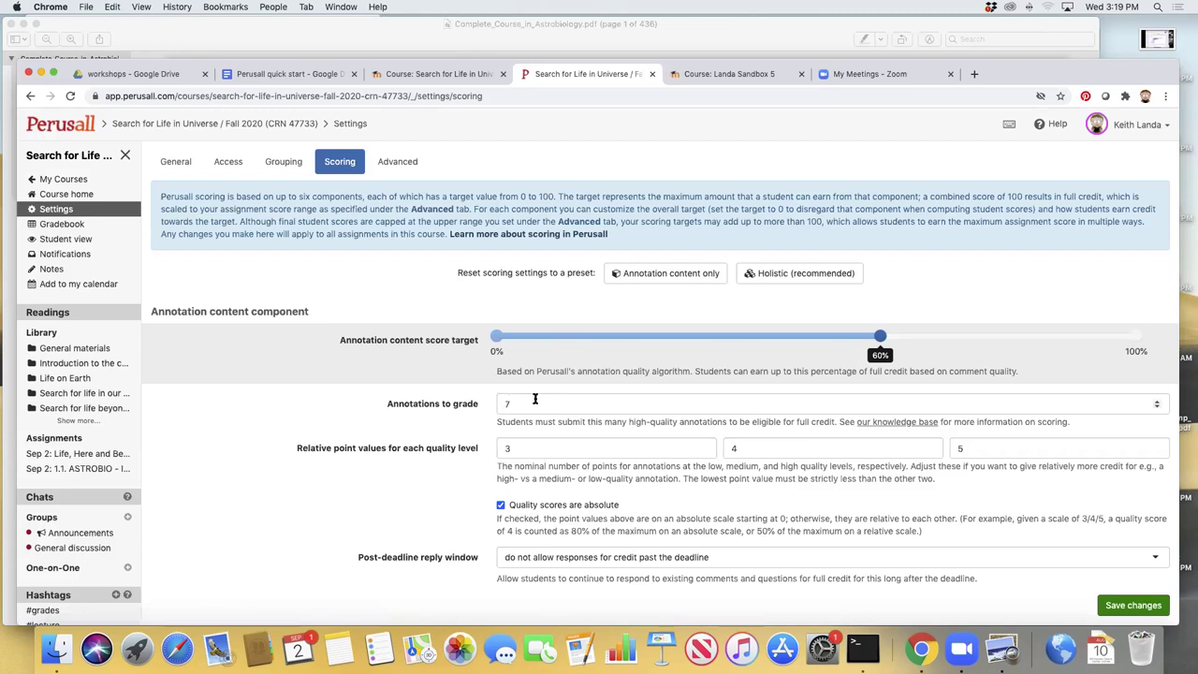
Step: Examine the scoring components from annotation content and opening assignment through reading, active reading time, getting responses and upvoting
scroll(534, 400, down, 3)
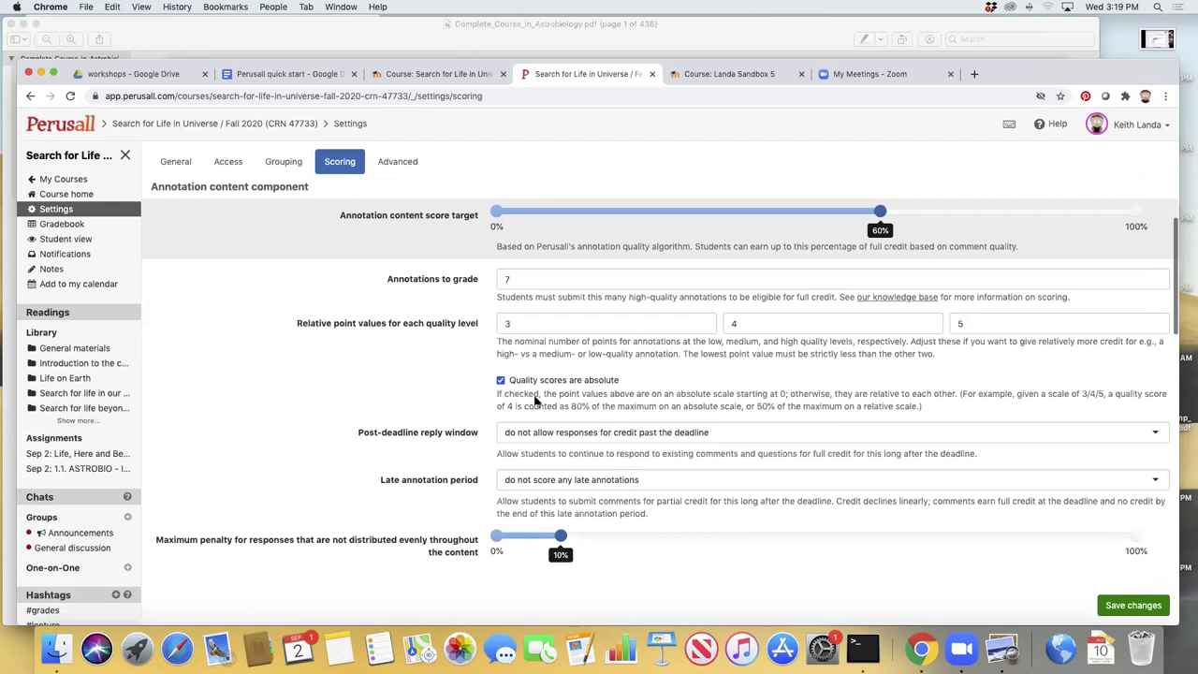
scroll(536, 401, down, 1)
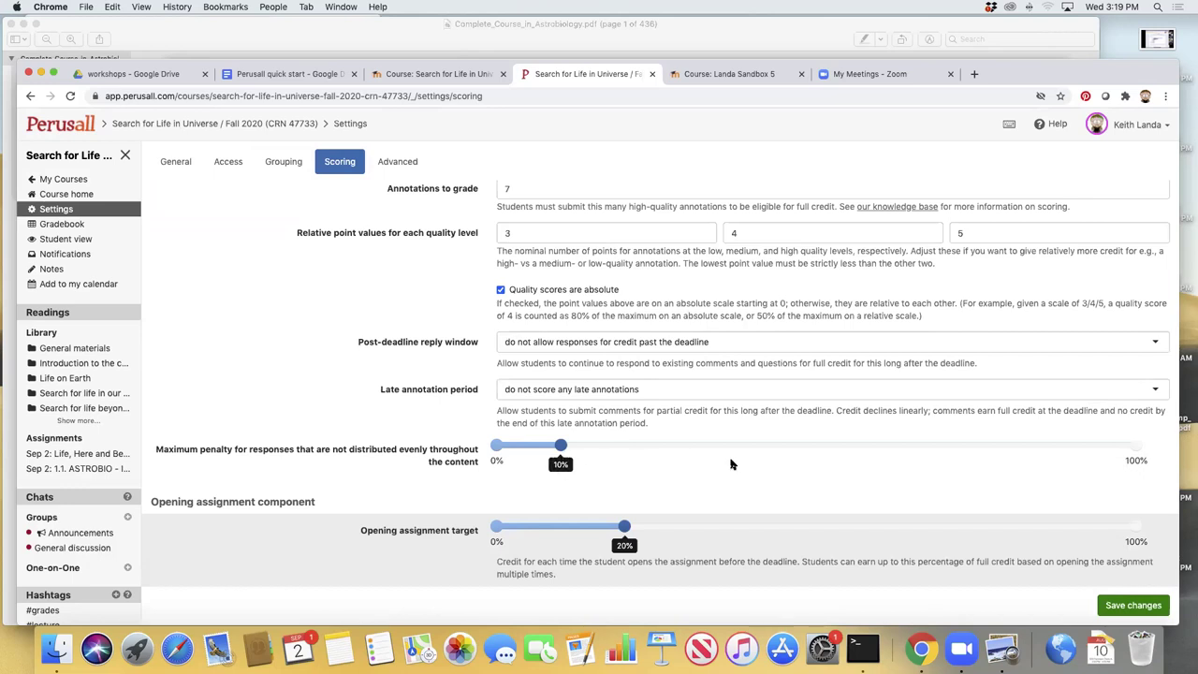
scroll(810, 522, down, 3)
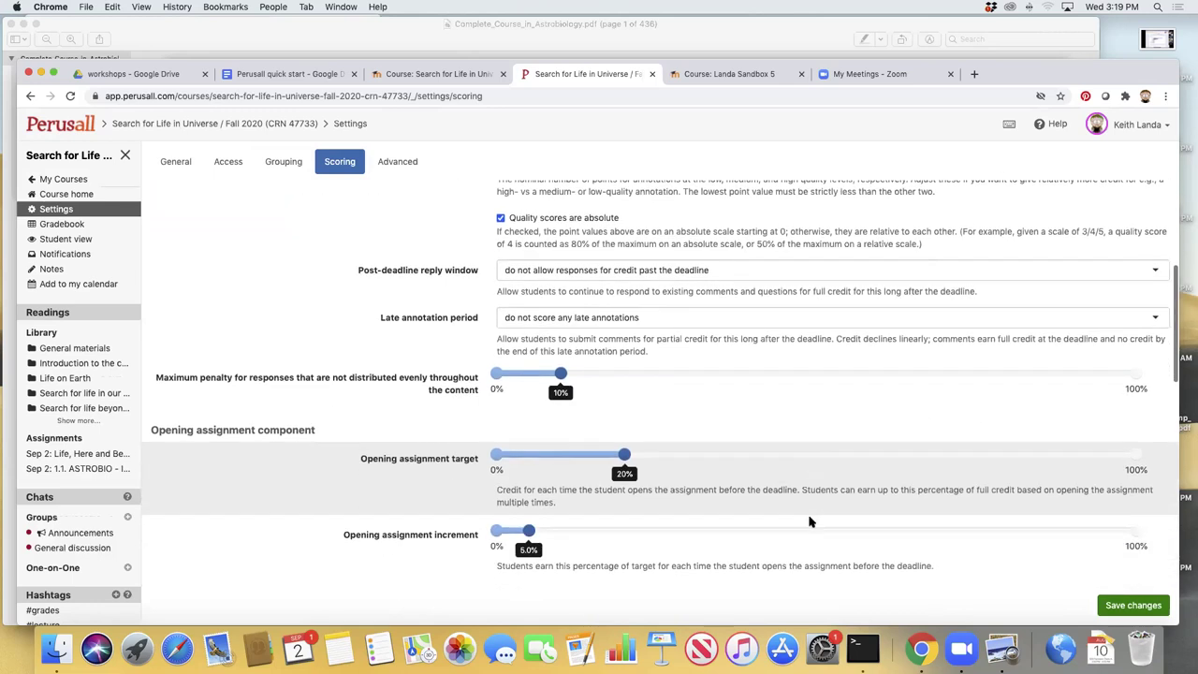
scroll(806, 524, down, 1)
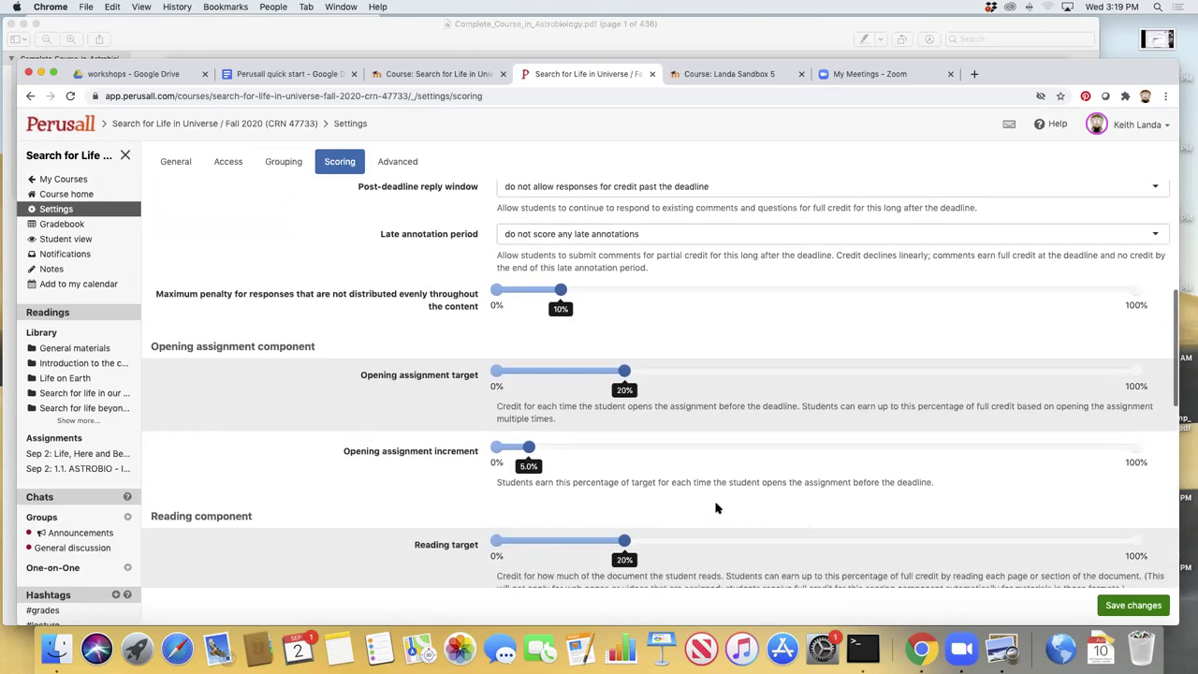
scroll(717, 508, down, 2)
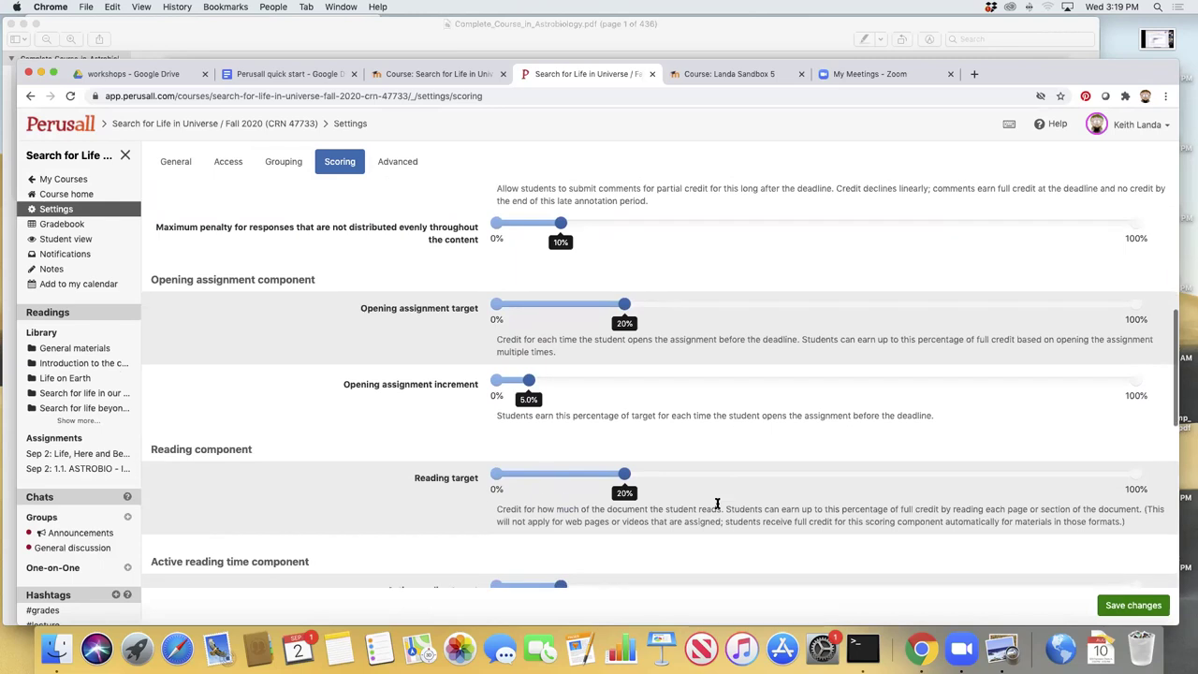
scroll(717, 505, down, 7)
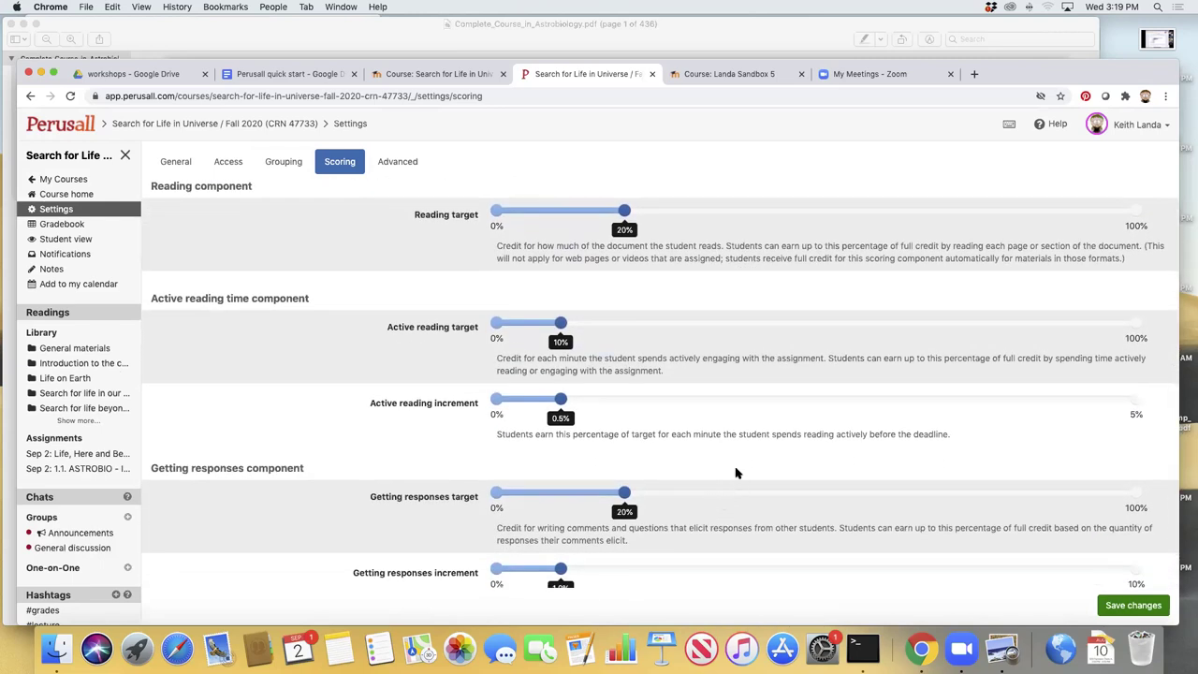
scroll(736, 473, down, 1)
scroll(736, 475, down, 1)
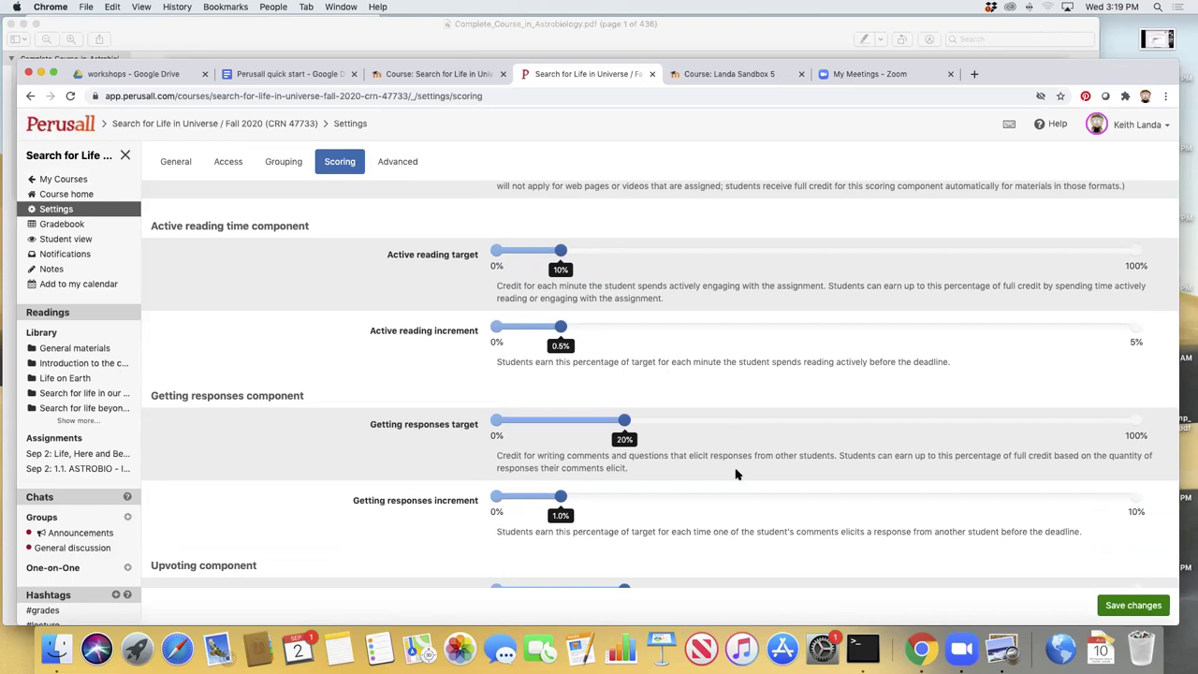
scroll(736, 474, down, 3)
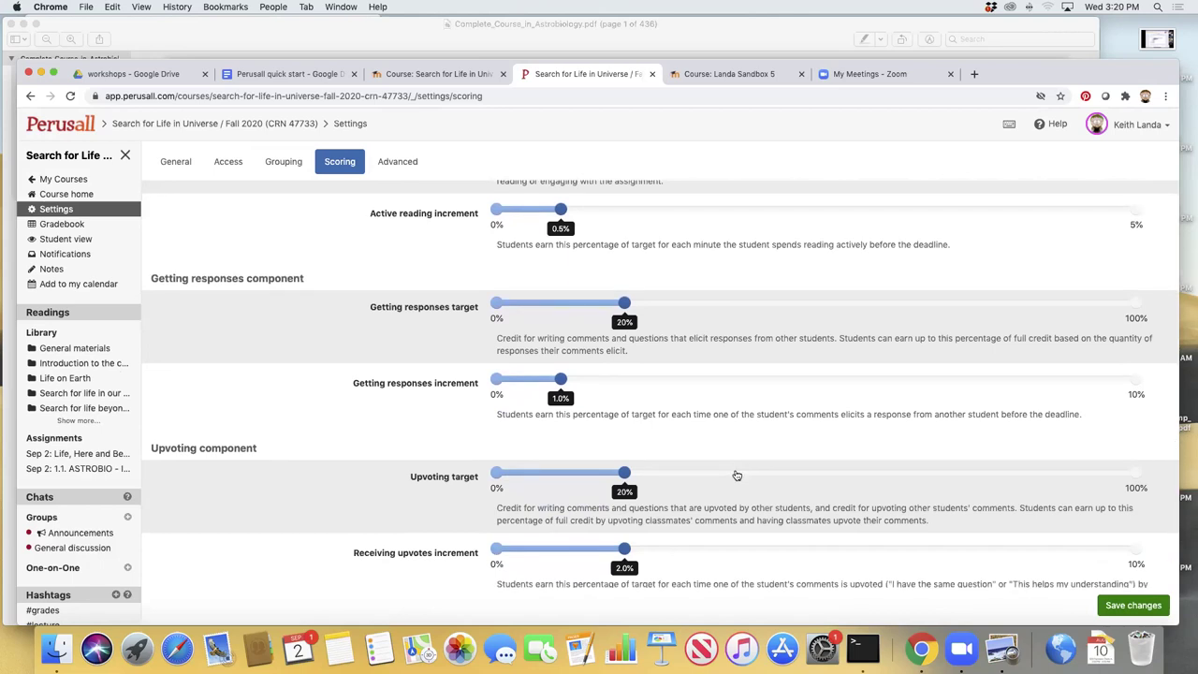
scroll(737, 475, down, 2)
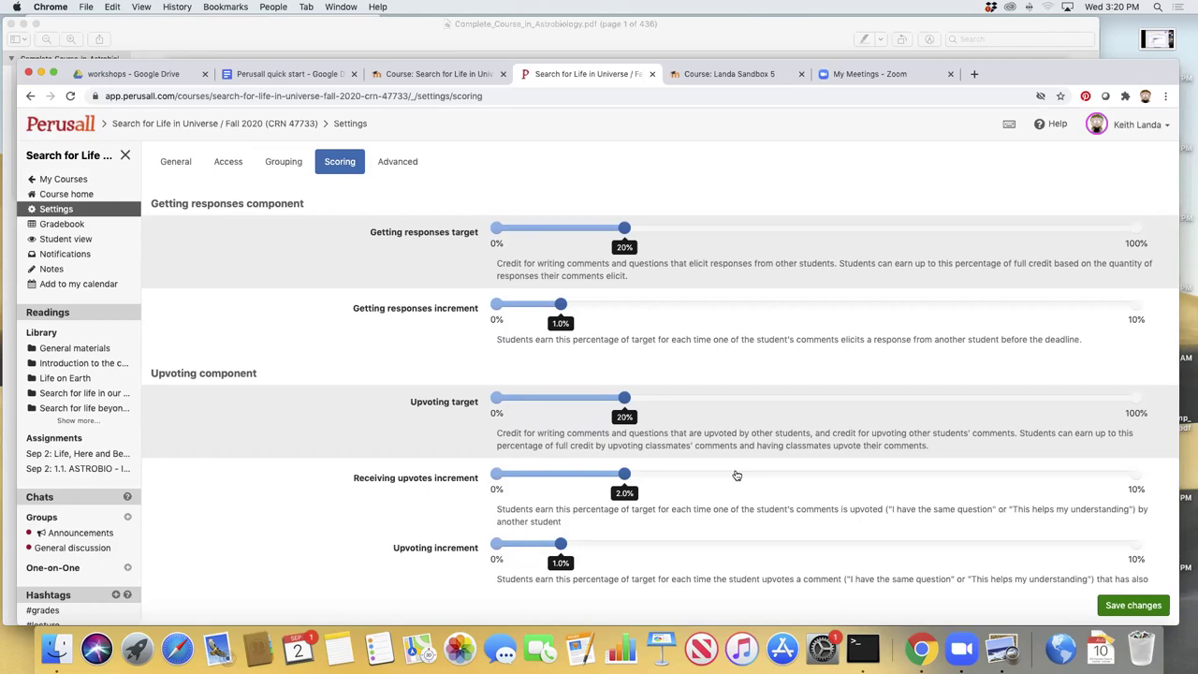
scroll(737, 475, down, 1)
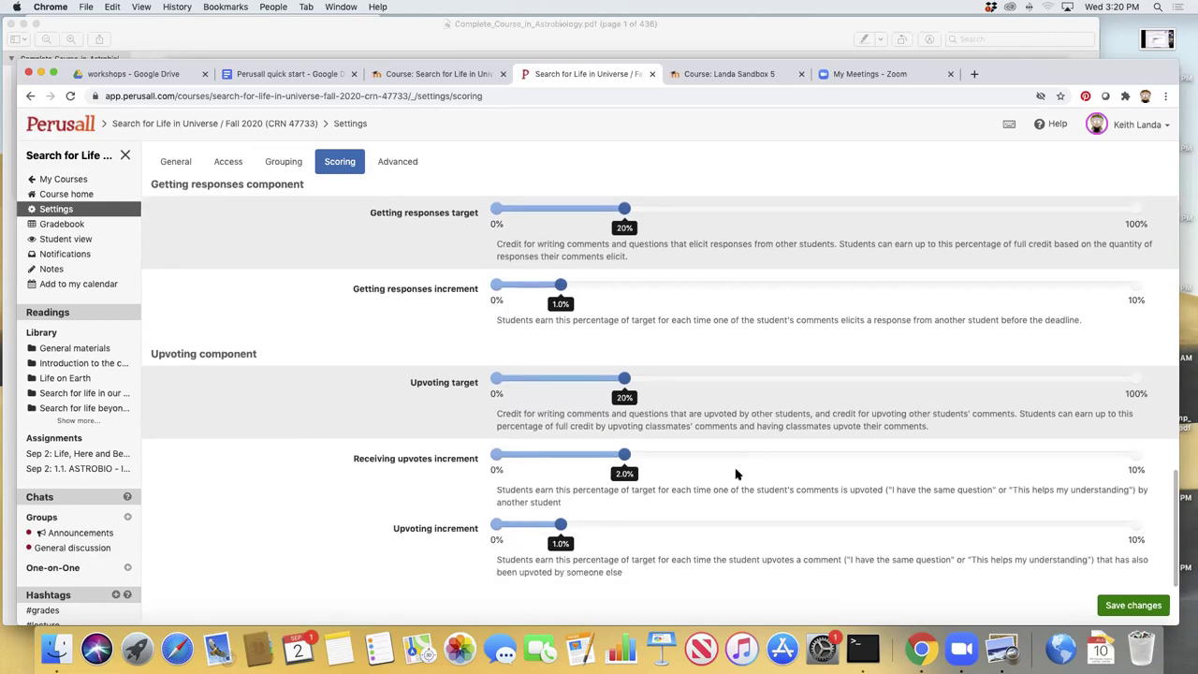
Step: Review the scoring presets and recheck the targets of all components throughout the scoring settings
scroll(670, 488, up, 6)
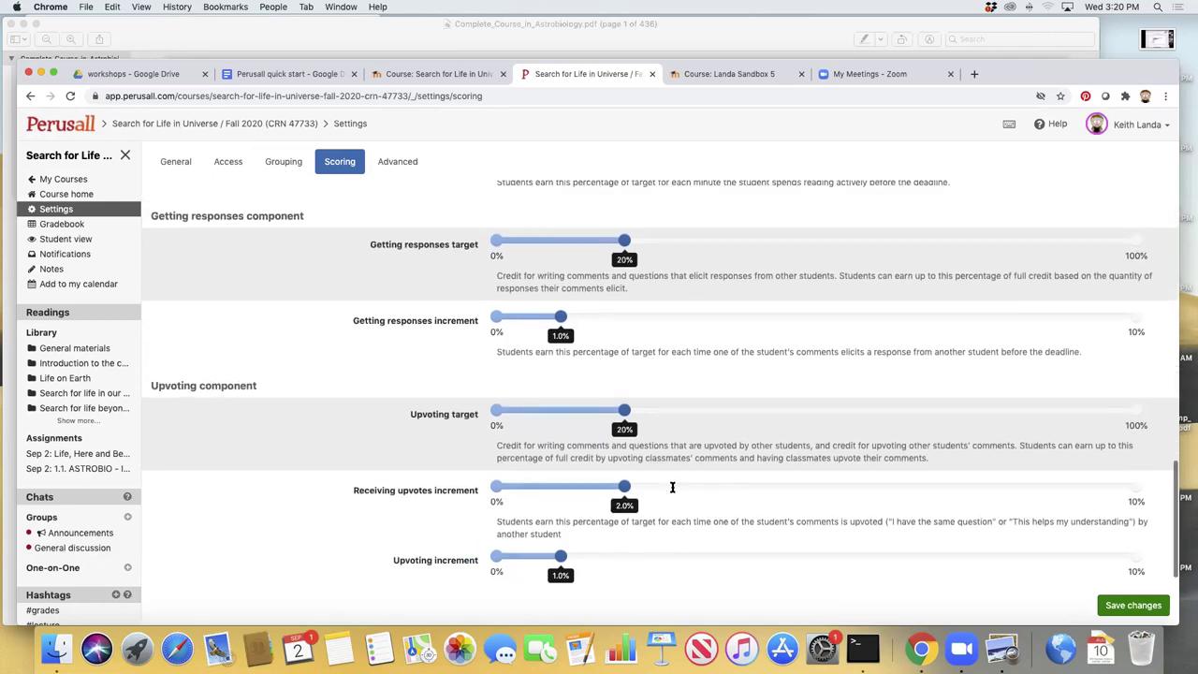
scroll(671, 489, up, 5)
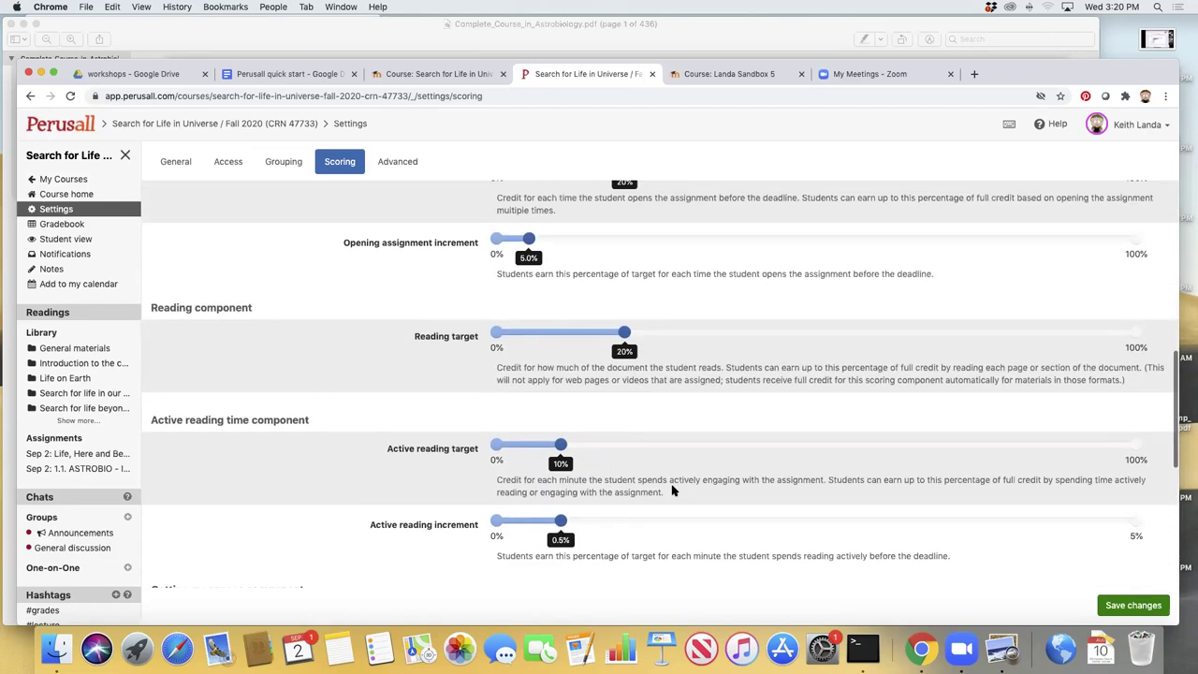
scroll(672, 488, up, 12)
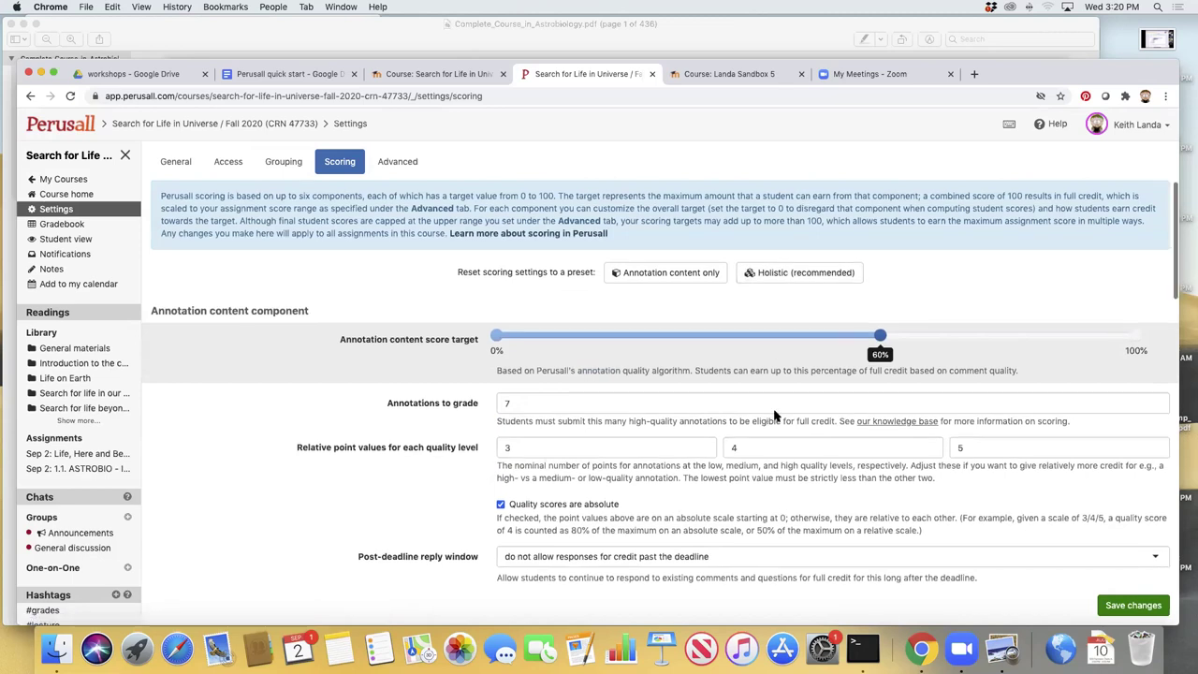
scroll(765, 456, down, 2)
scroll(740, 463, down, 8)
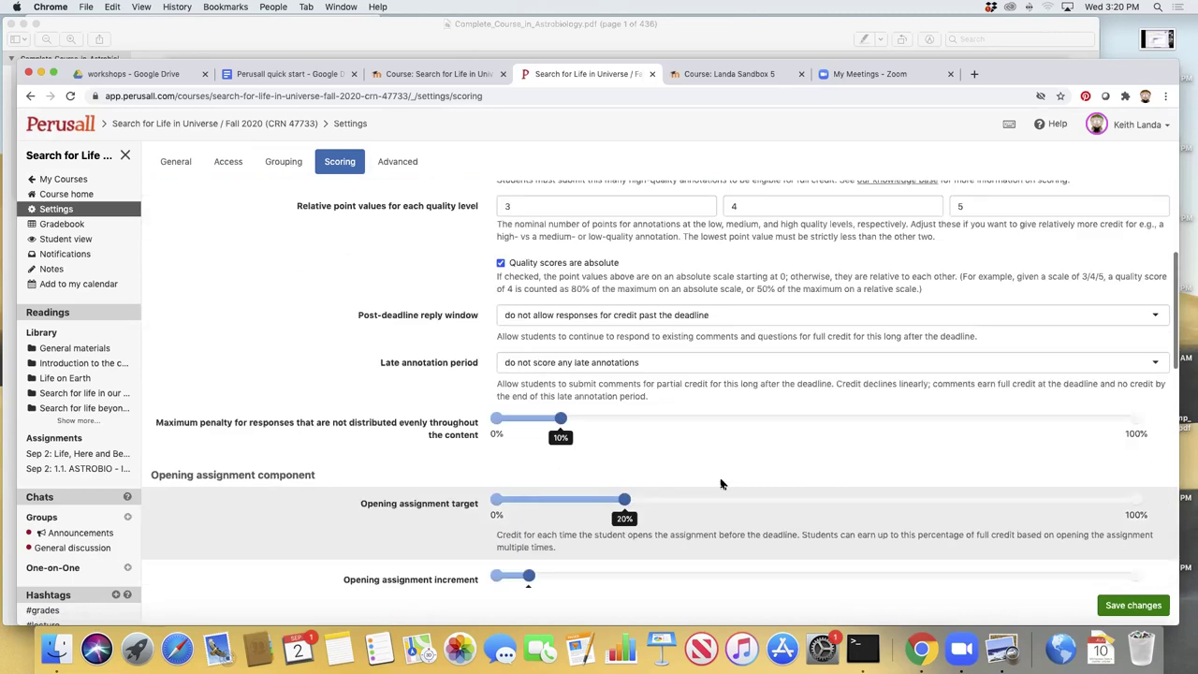
scroll(721, 480, down, 3)
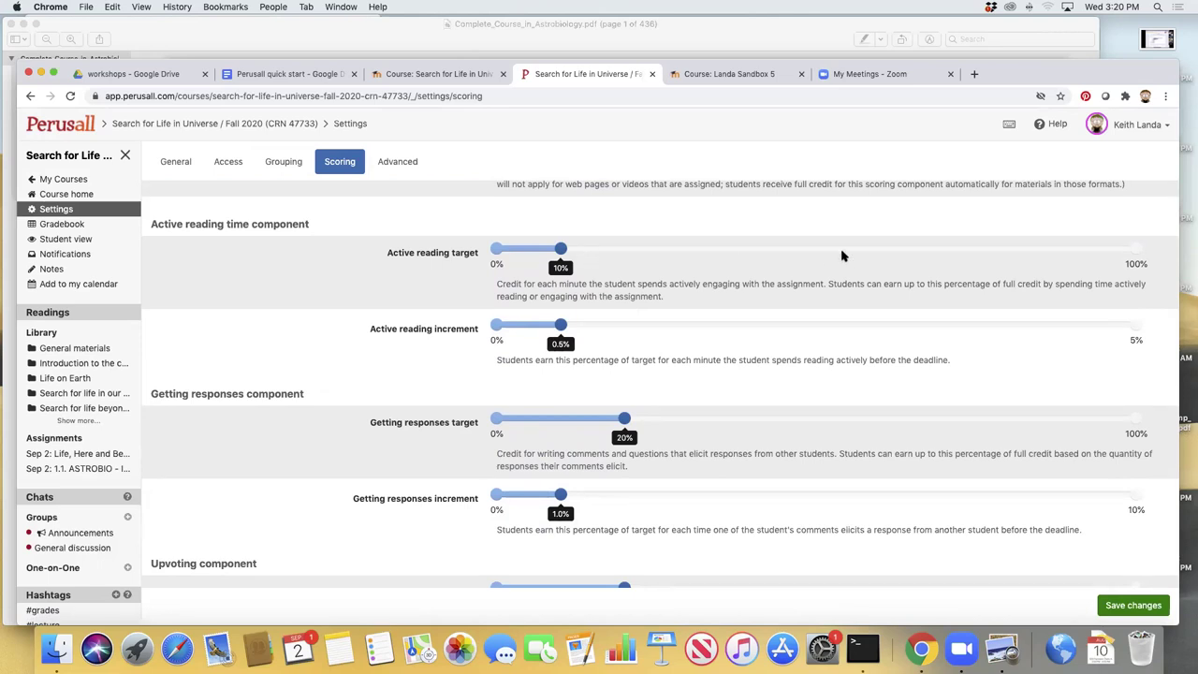
scroll(842, 262, up, 10)
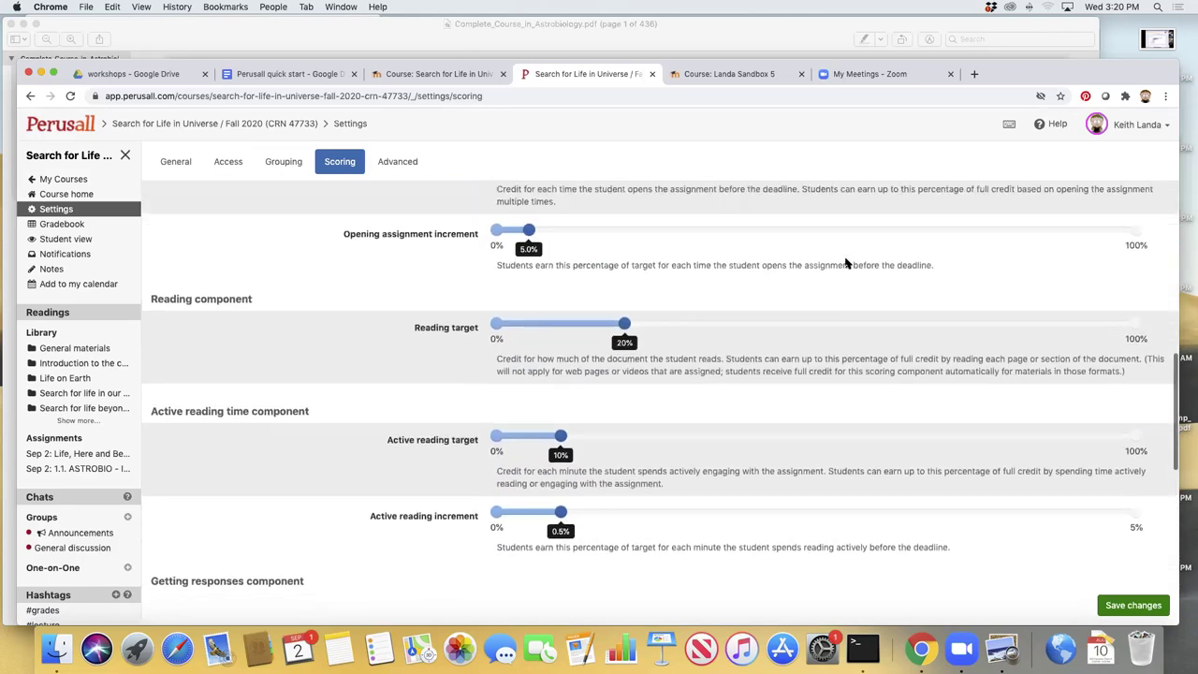
scroll(794, 328, up, 1)
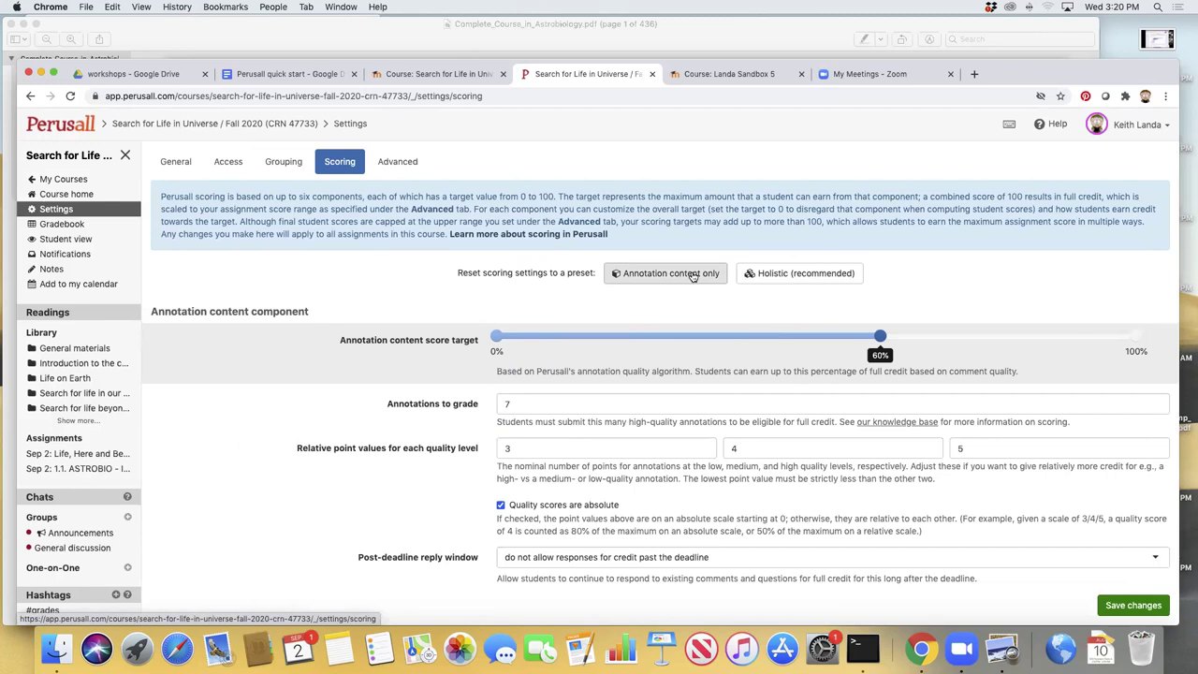
scroll(707, 399, down, 5)
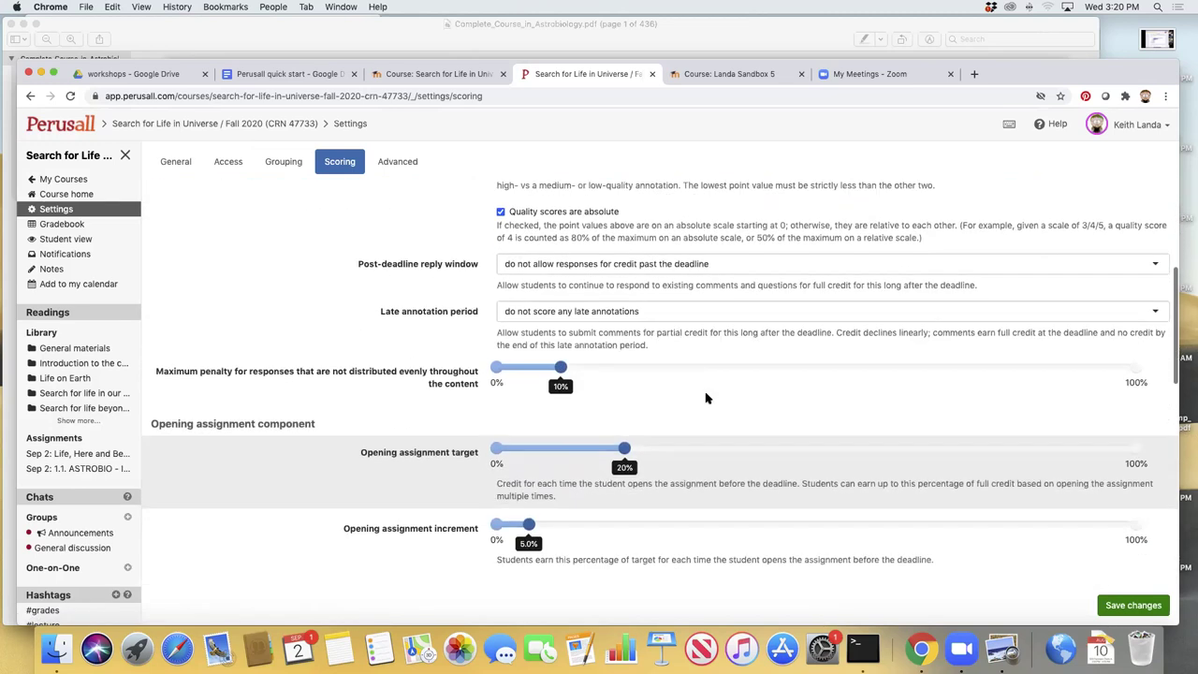
scroll(707, 399, down, 7)
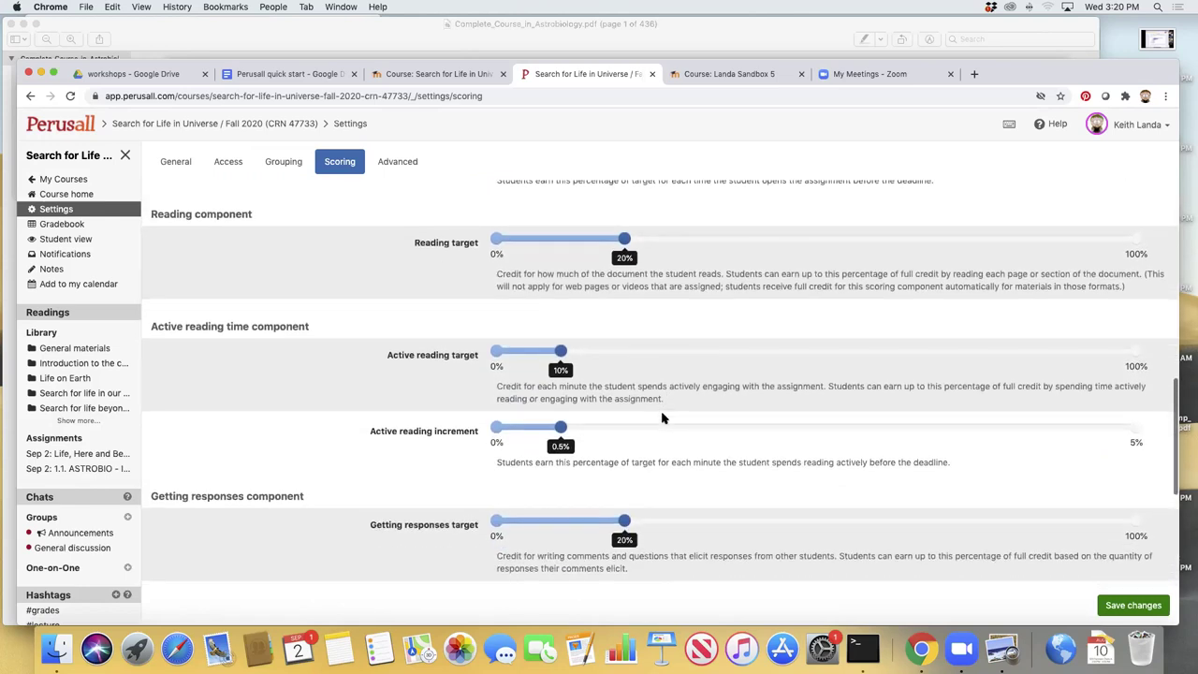
scroll(662, 418, down, 5)
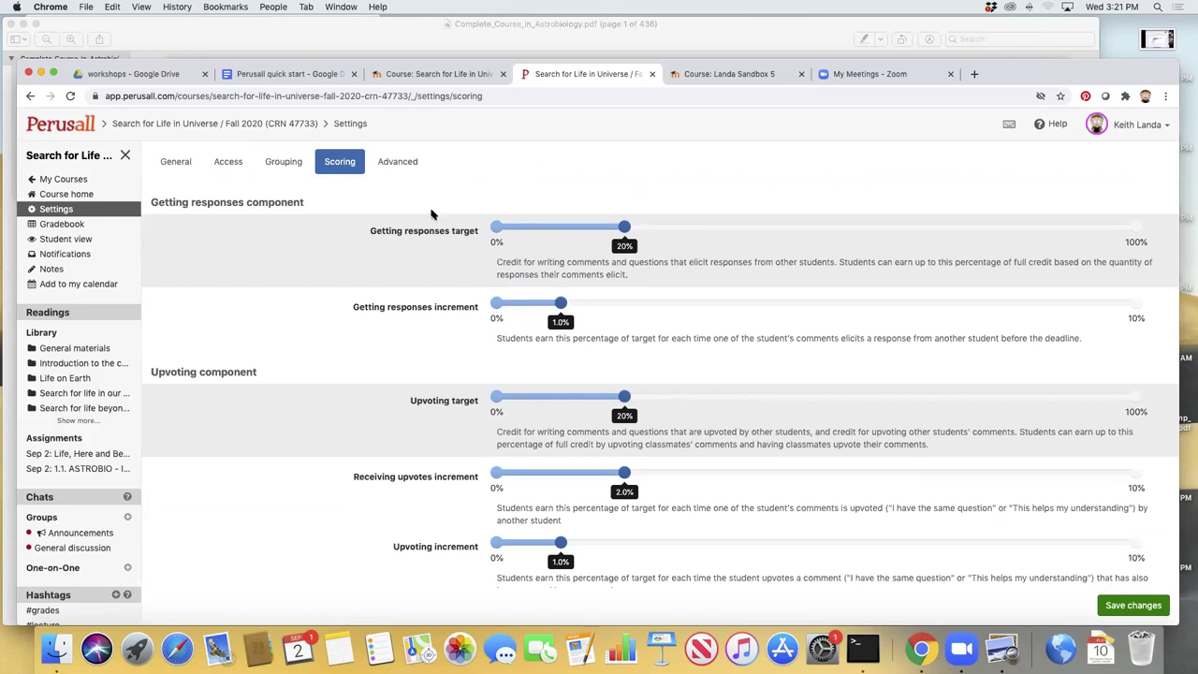
Step: View the advanced course settings for assignment score range, score precision and threshold score for credit
click(397, 162)
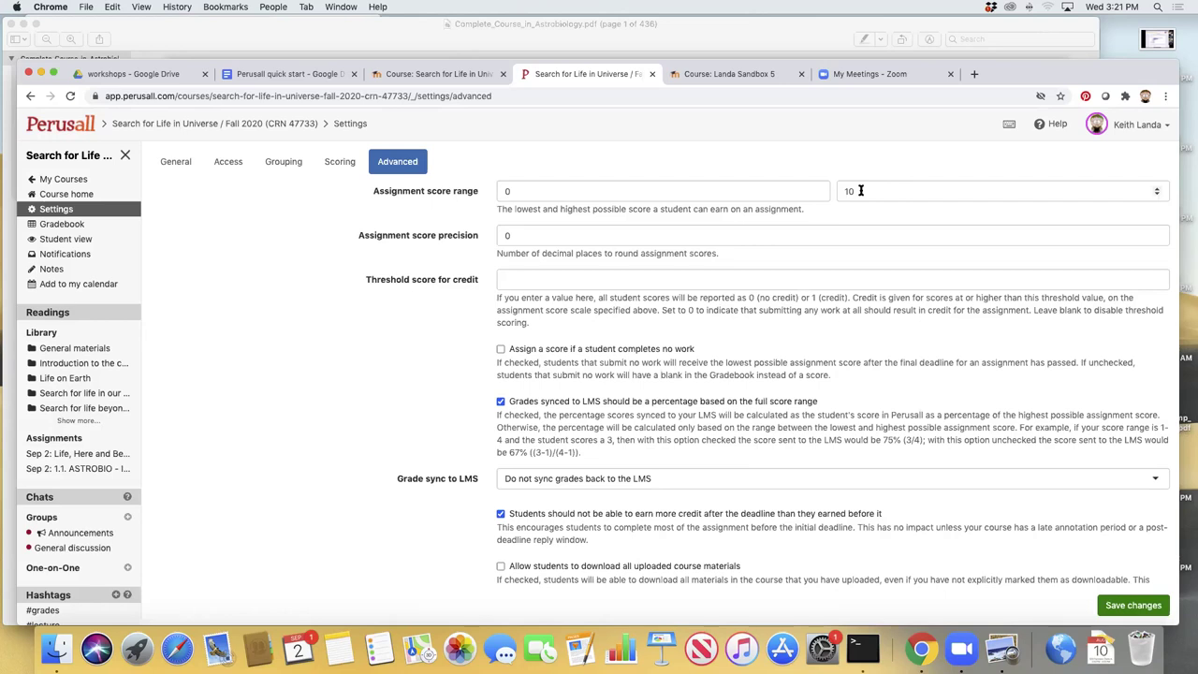
scroll(824, 278, down, 1)
scroll(824, 277, down, 2)
scroll(824, 277, up, 2)
scroll(716, 464, down, 3)
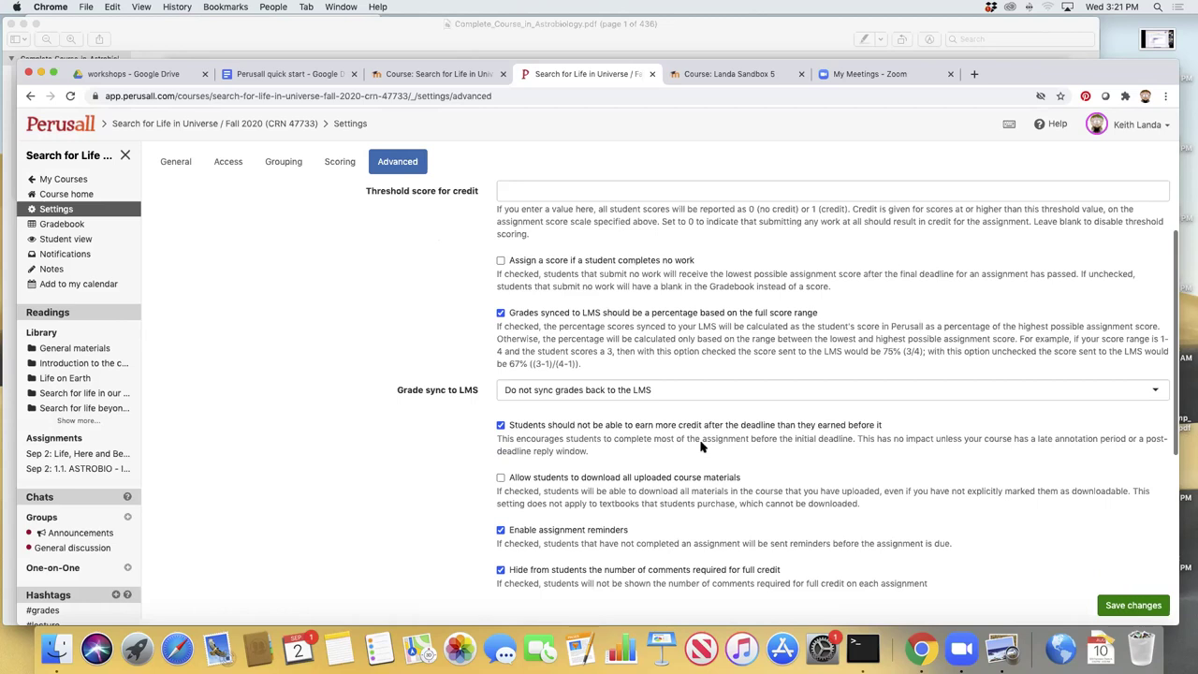
Step: Examine the choices for grade sync to the LMS and the remaining advanced course options
click(674, 391)
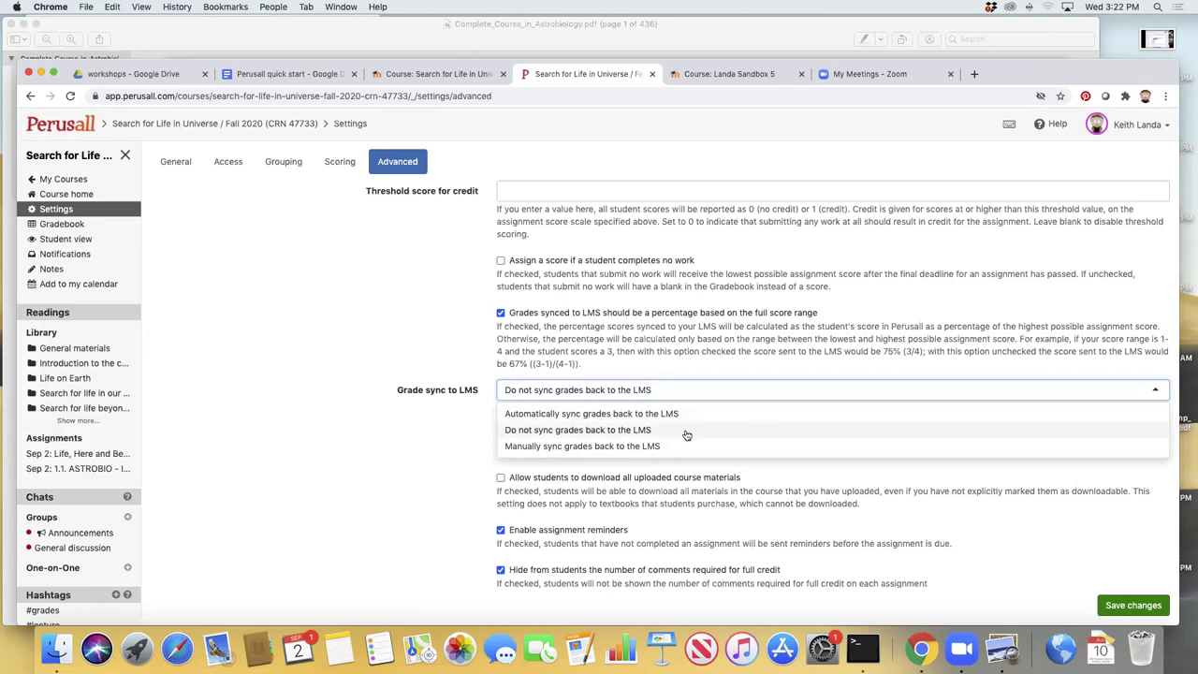
scroll(569, 418, down, 3)
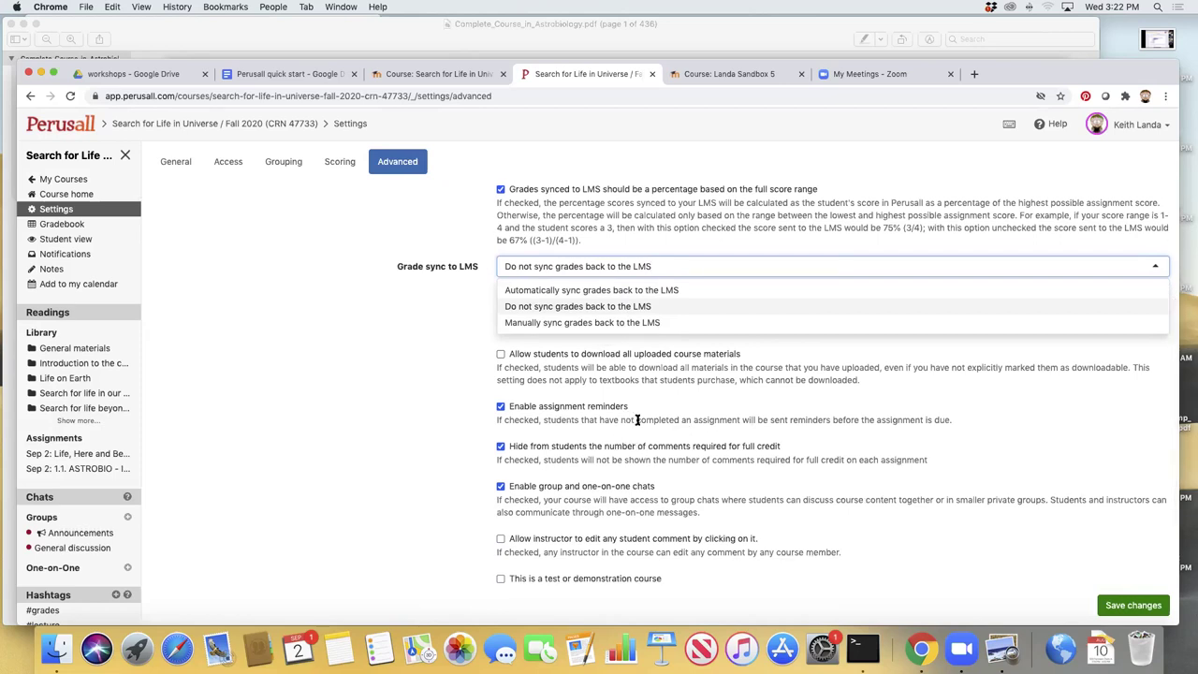
scroll(637, 421, down, 3)
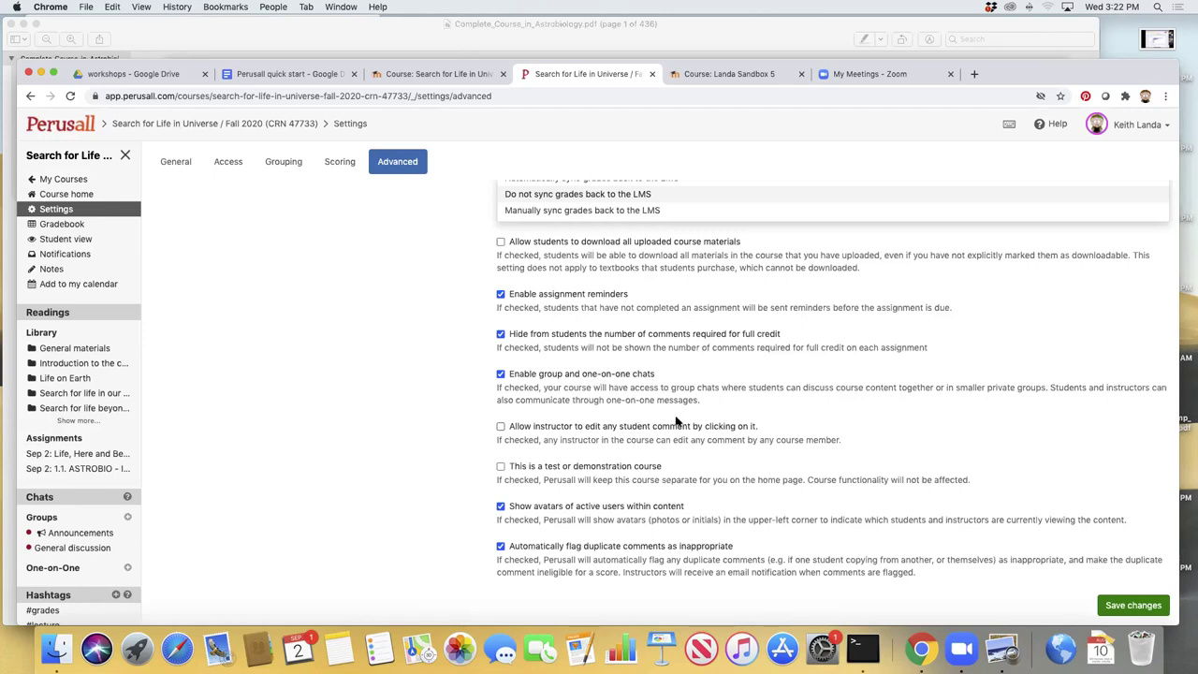
scroll(677, 506, up, 3)
scroll(677, 507, up, 5)
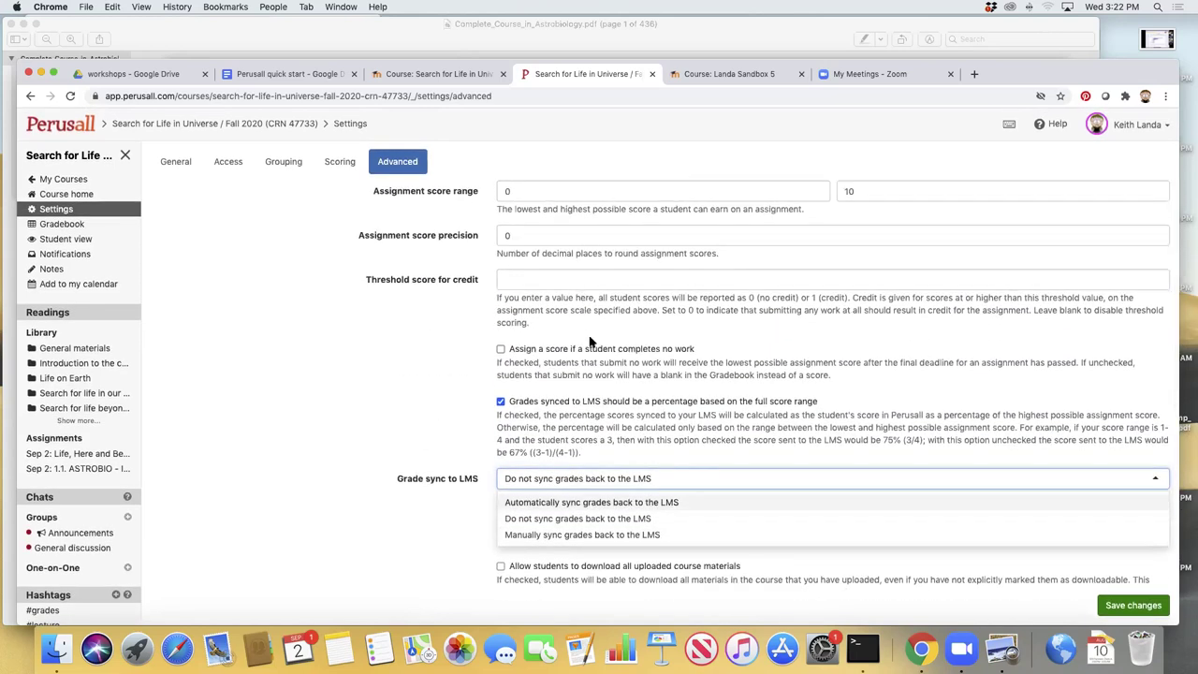
scroll(590, 343, down, 5)
scroll(591, 342, up, 5)
Step: Return to the course home and view the library's content types and the course's assignments
click(95, 193)
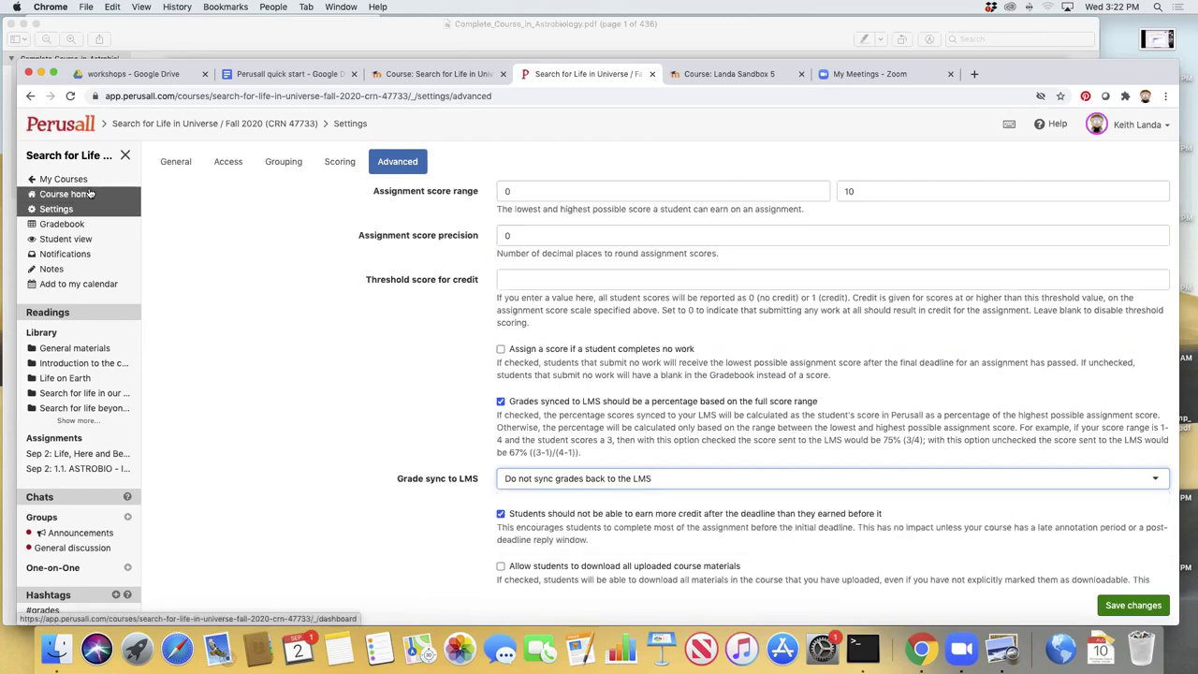
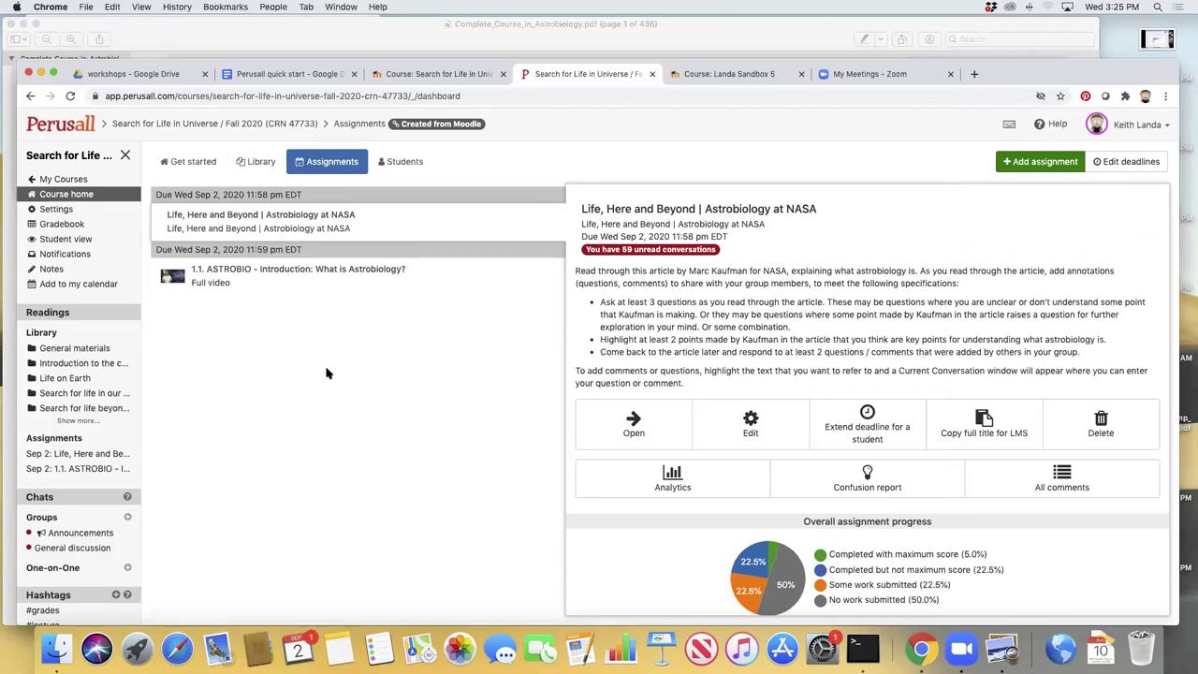
click(259, 163)
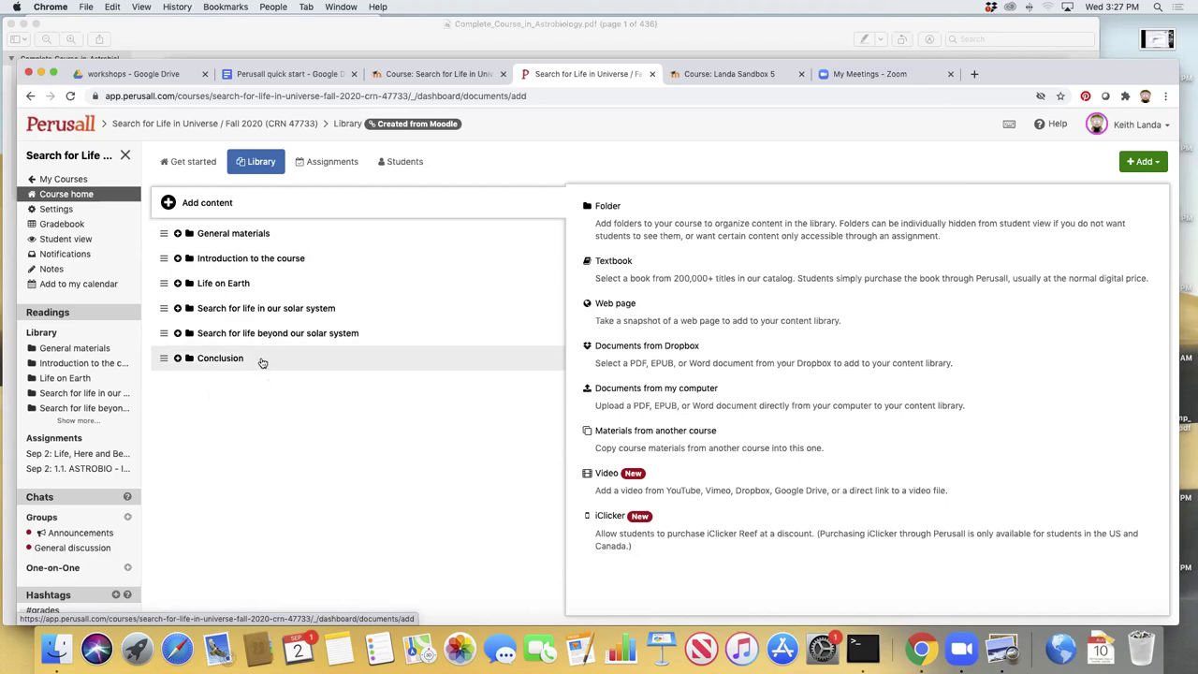
click(342, 165)
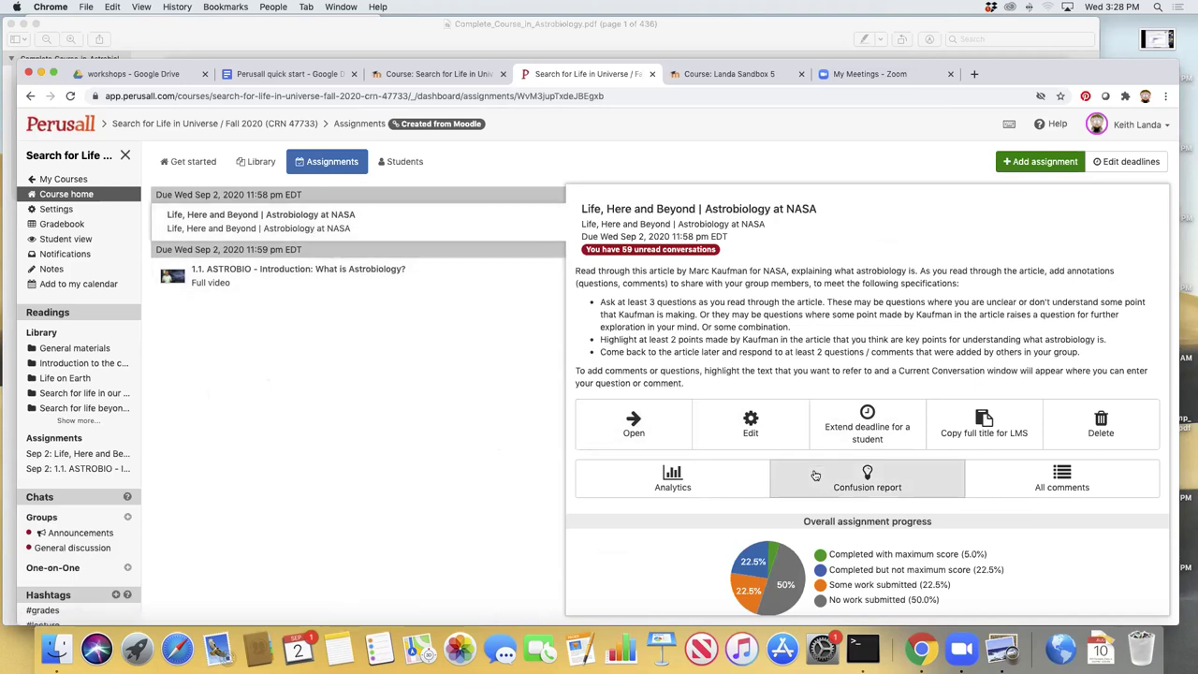
Step: Expand the library folders General materials, Introduction to the course, Life on Earth and What is astrobiology? to view their contents
click(254, 162)
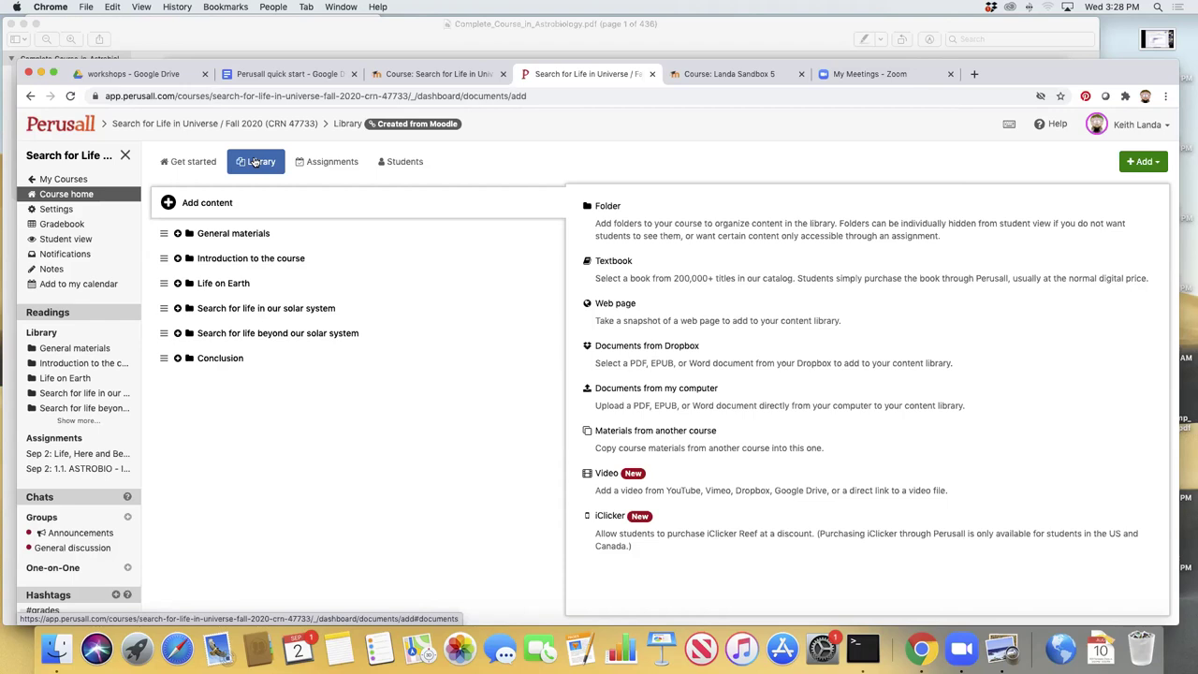
click(178, 235)
click(179, 409)
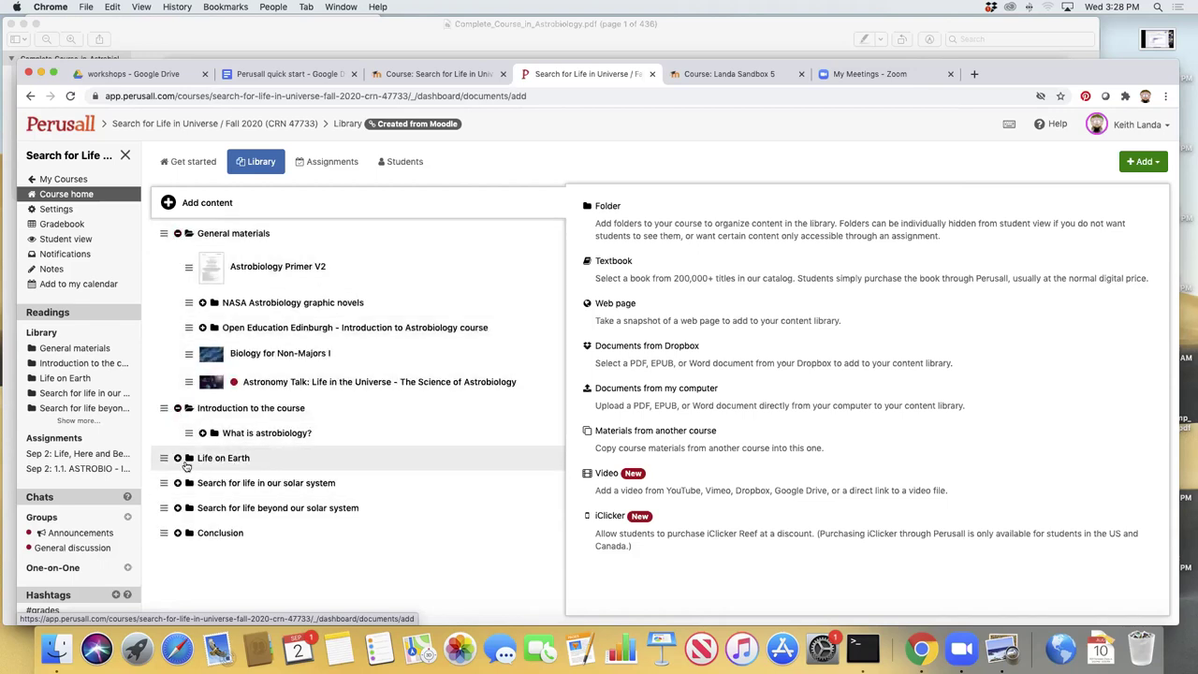
click(178, 458)
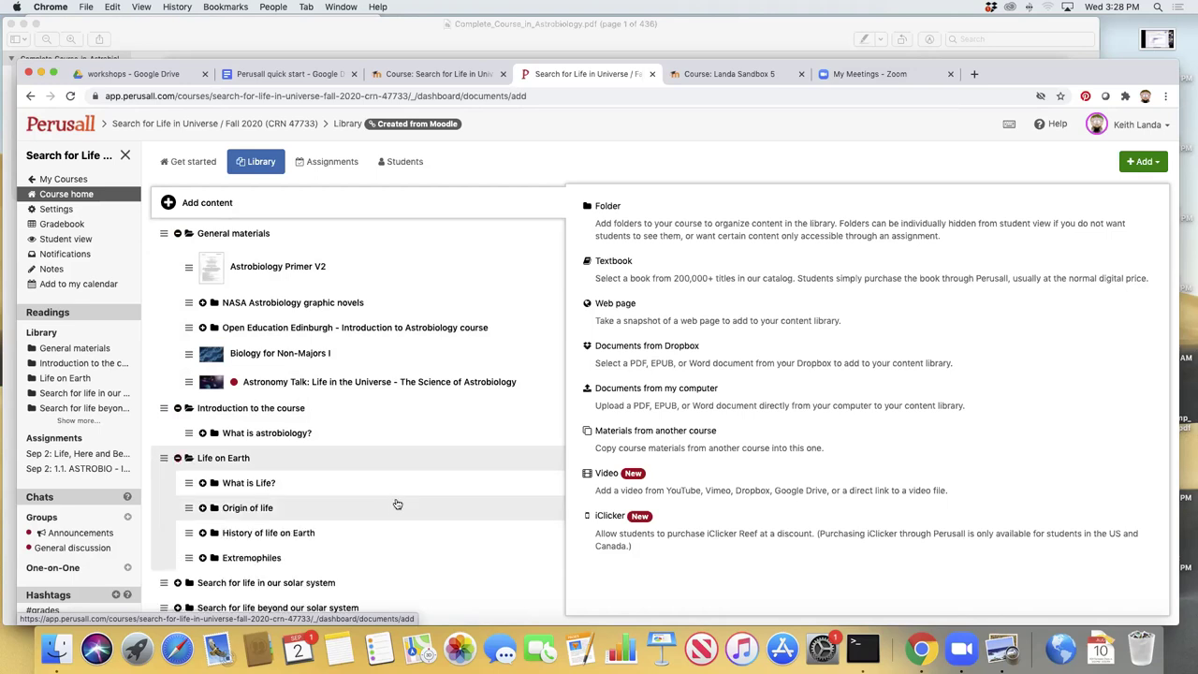
scroll(395, 506, down, 1)
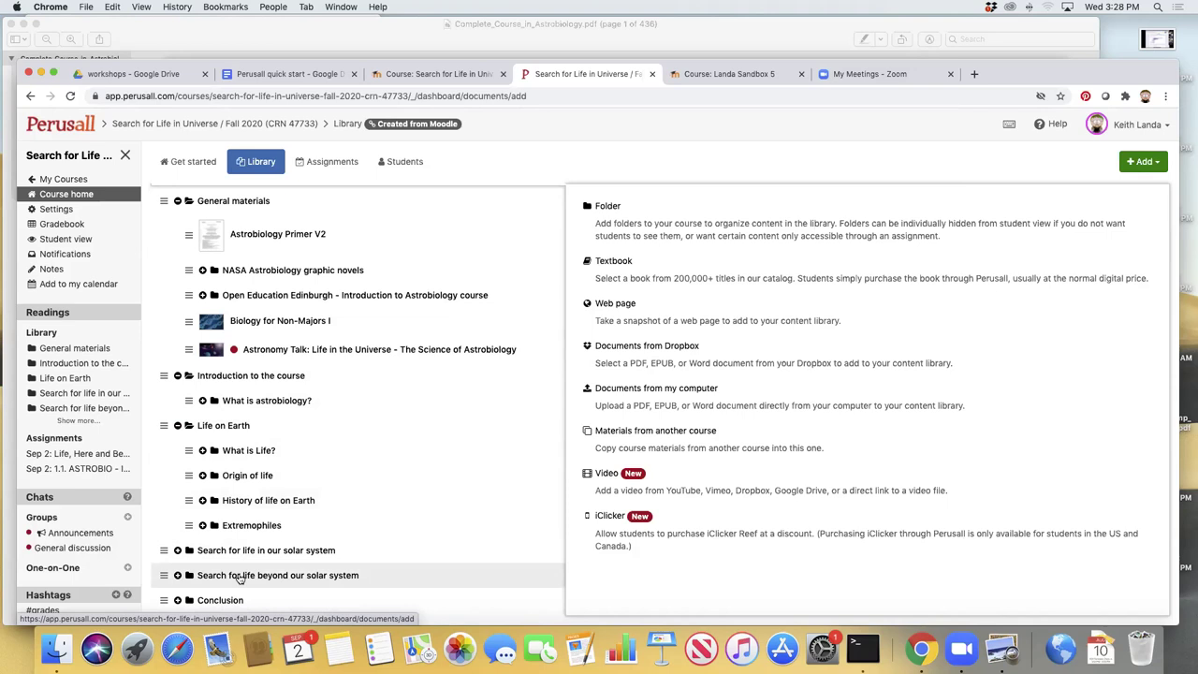
click(202, 401)
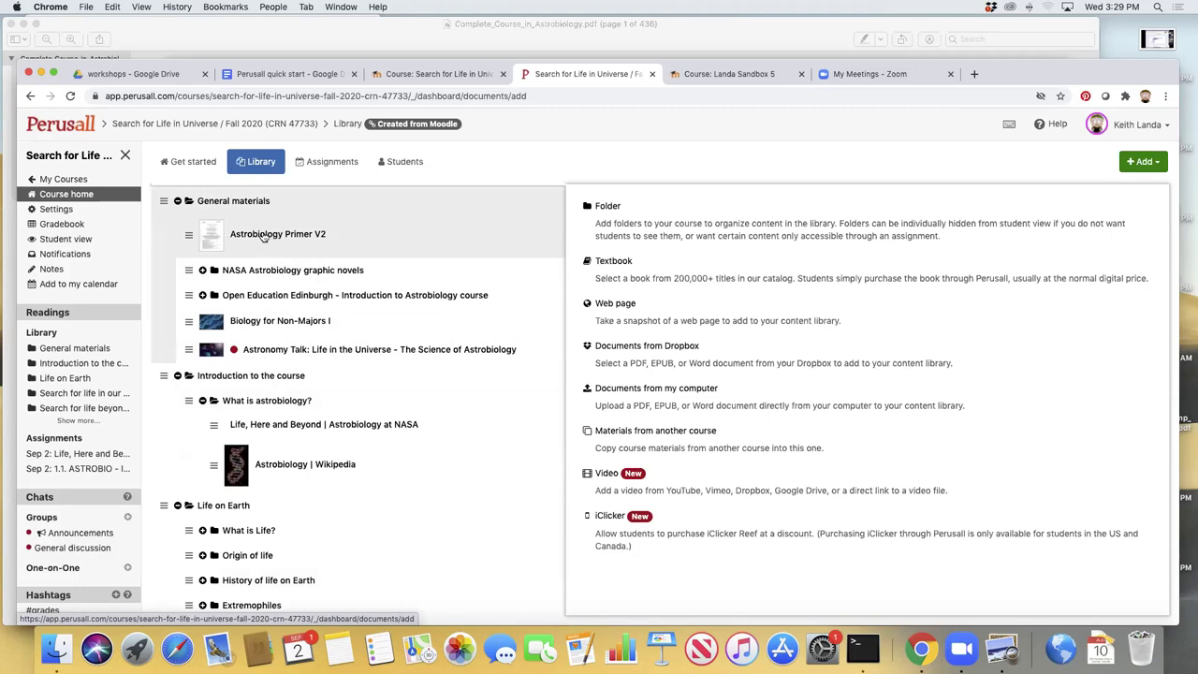
Step: Expand the NASA Astrobiology graphic novels folder in the library and look through its items
click(202, 270)
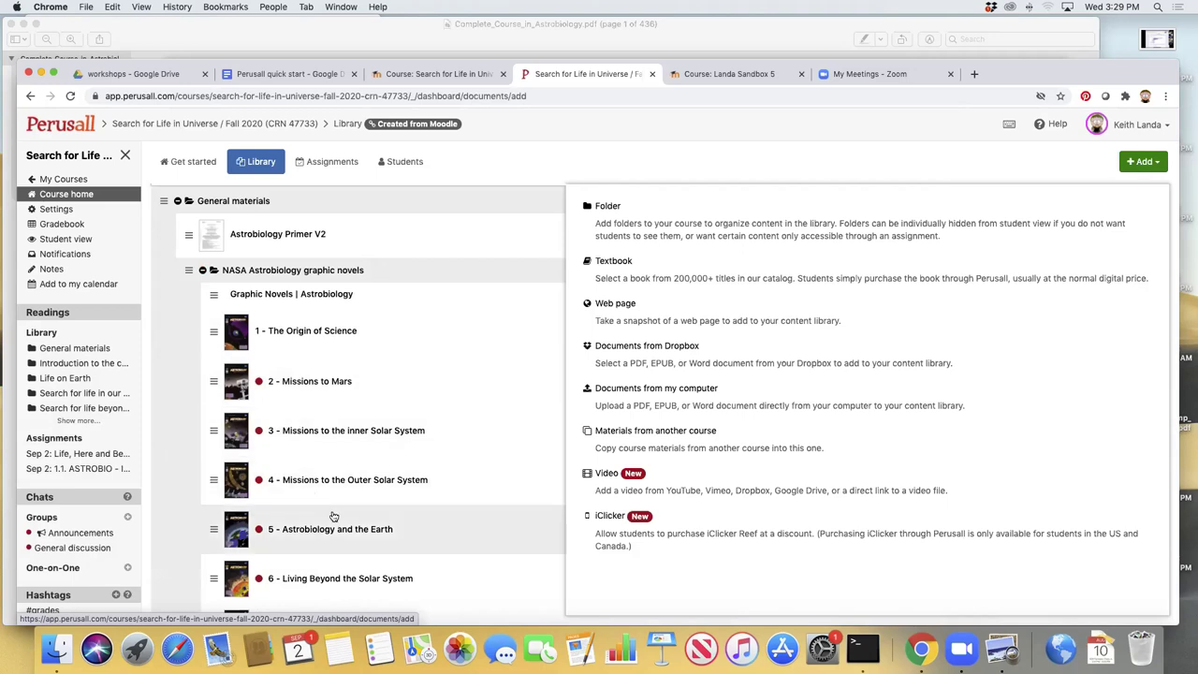
scroll(329, 494, down, 2)
scroll(330, 494, down, 2)
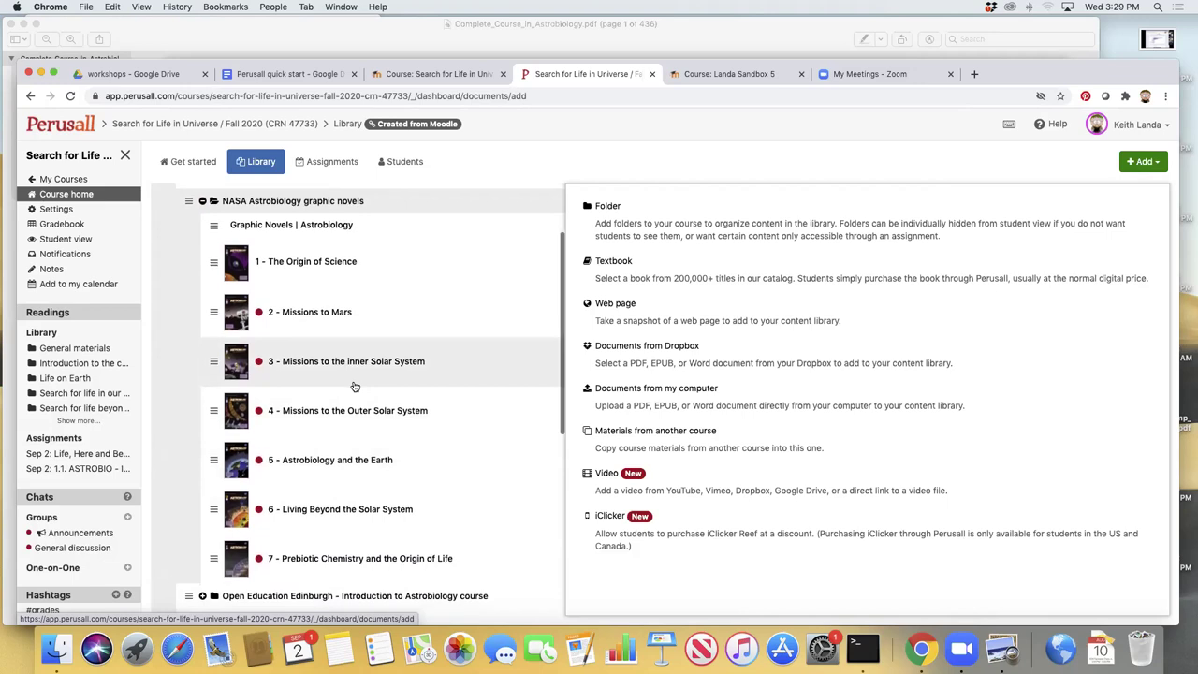
Step: Expand the Open Education Edinburgh - Introduction to Astrobiology course folder and review its list of videos
scroll(355, 386, down, 10)
click(201, 383)
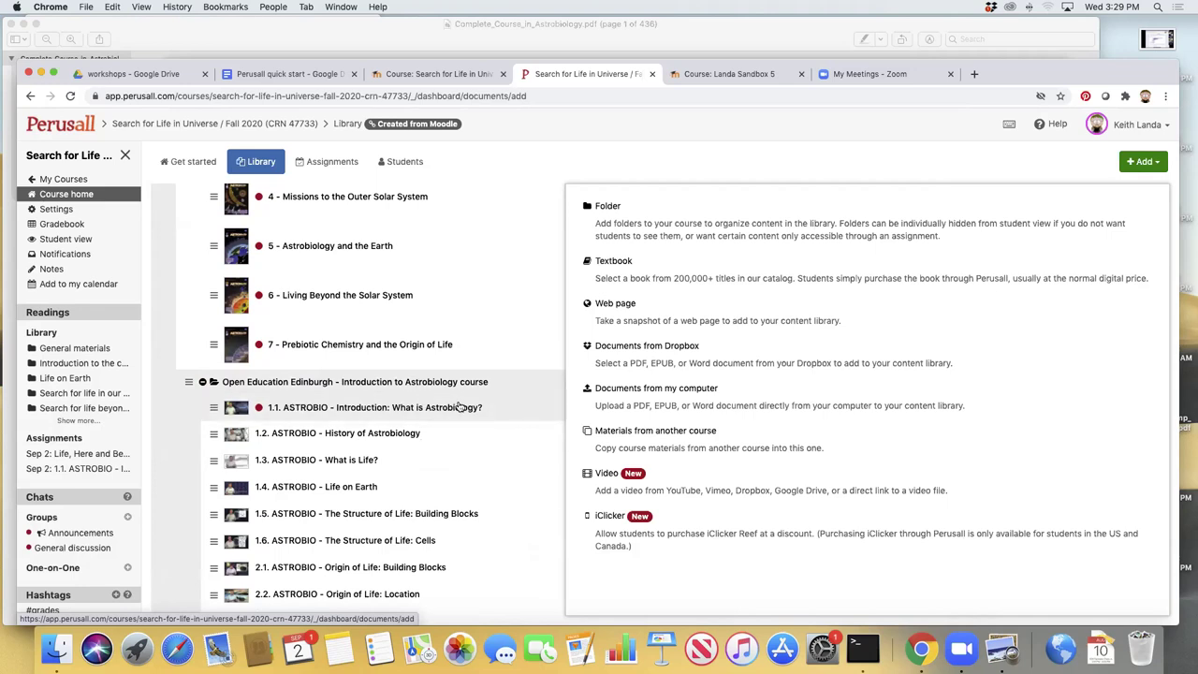
scroll(459, 406, down, 5)
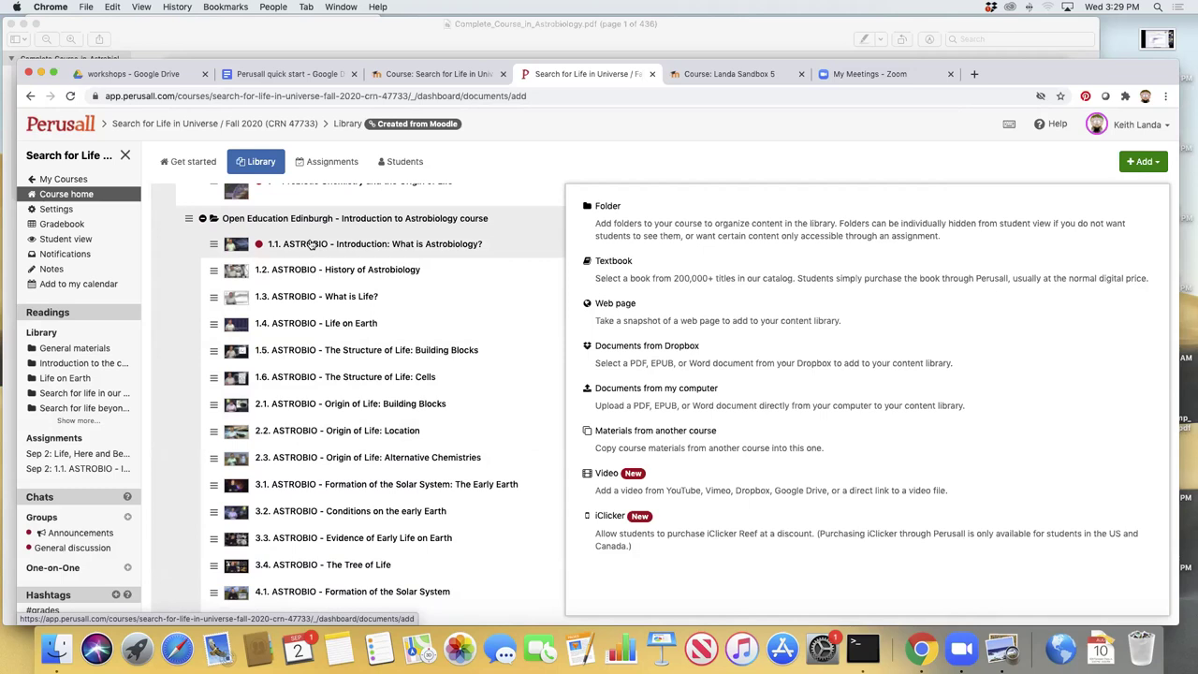
scroll(461, 430, down, 2)
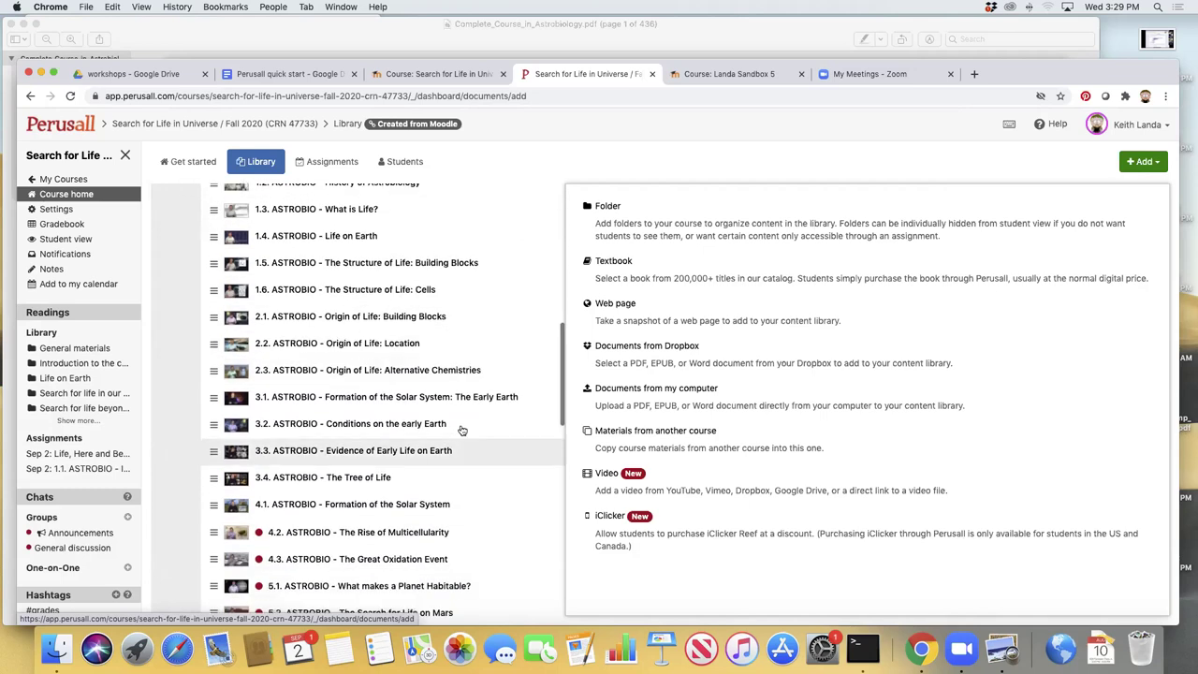
scroll(461, 430, down, 1)
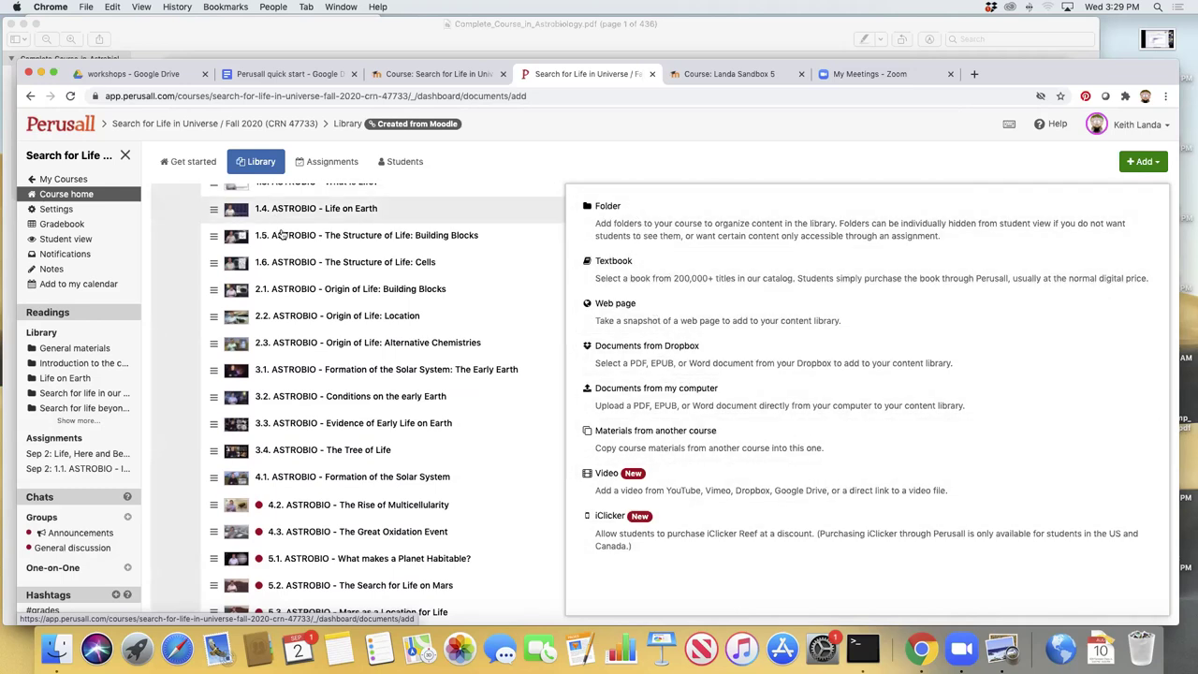
scroll(281, 235, up, 5)
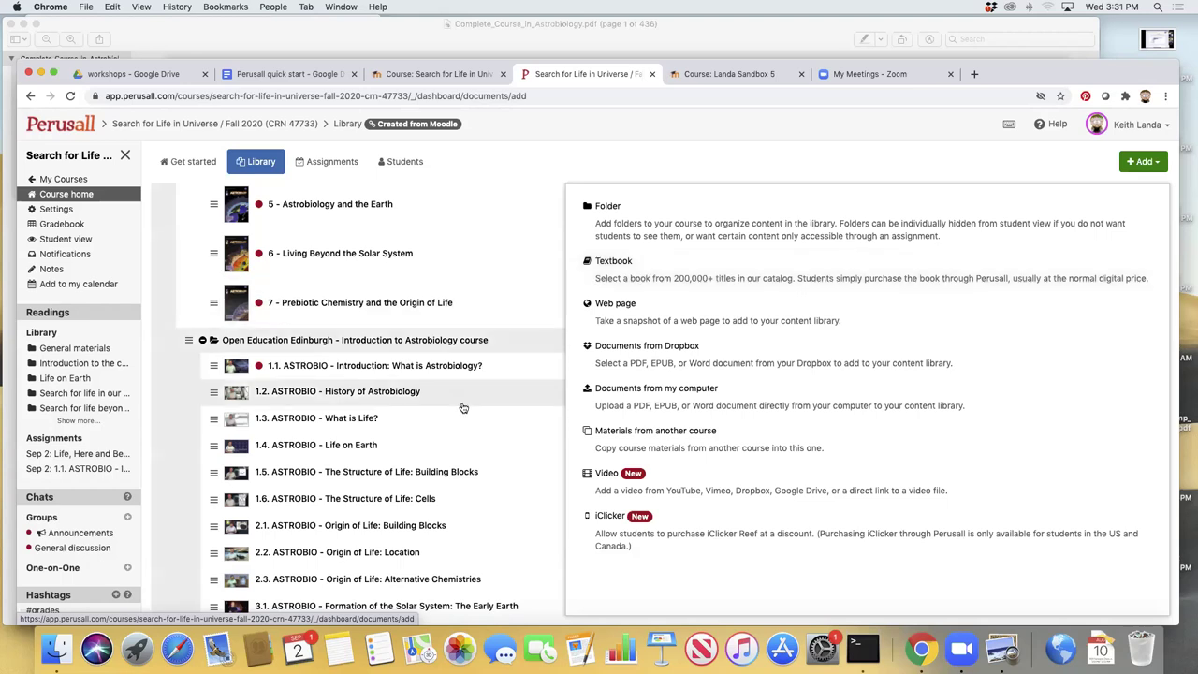
scroll(463, 408, down, 3)
scroll(463, 408, up, 5)
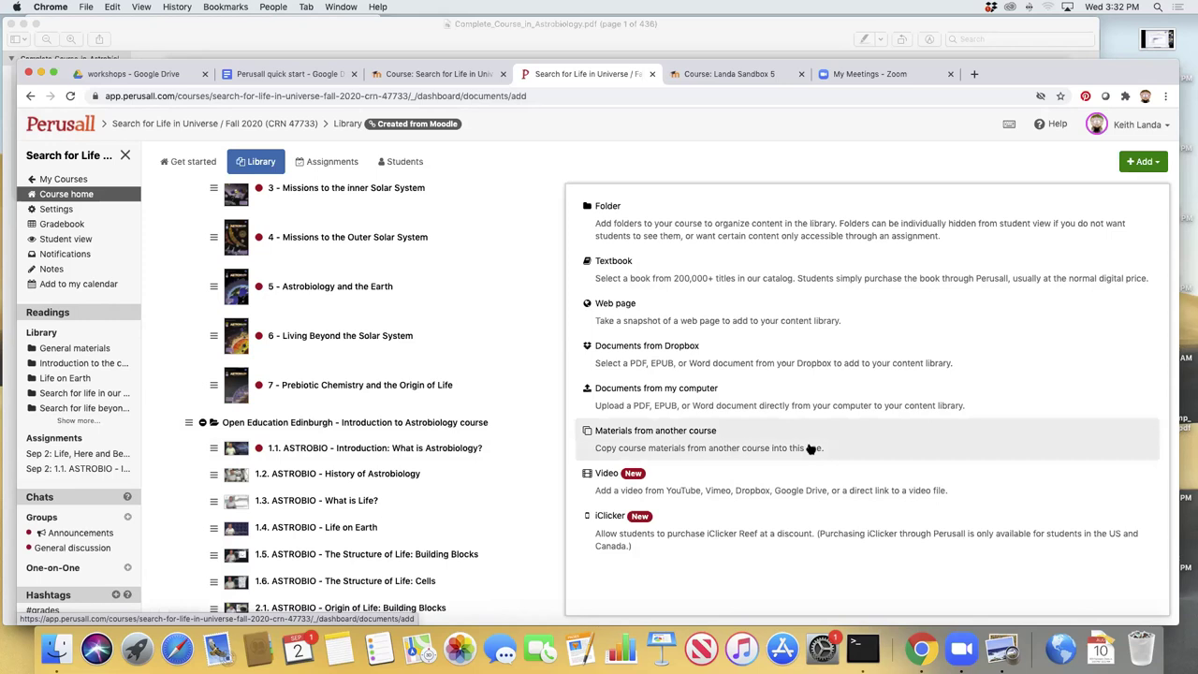
Step: Upload Complete_Course_in_Astrobiology.pdf from the computer's Dropbox course folder on life in the universe to the library and check its entry
click(1142, 162)
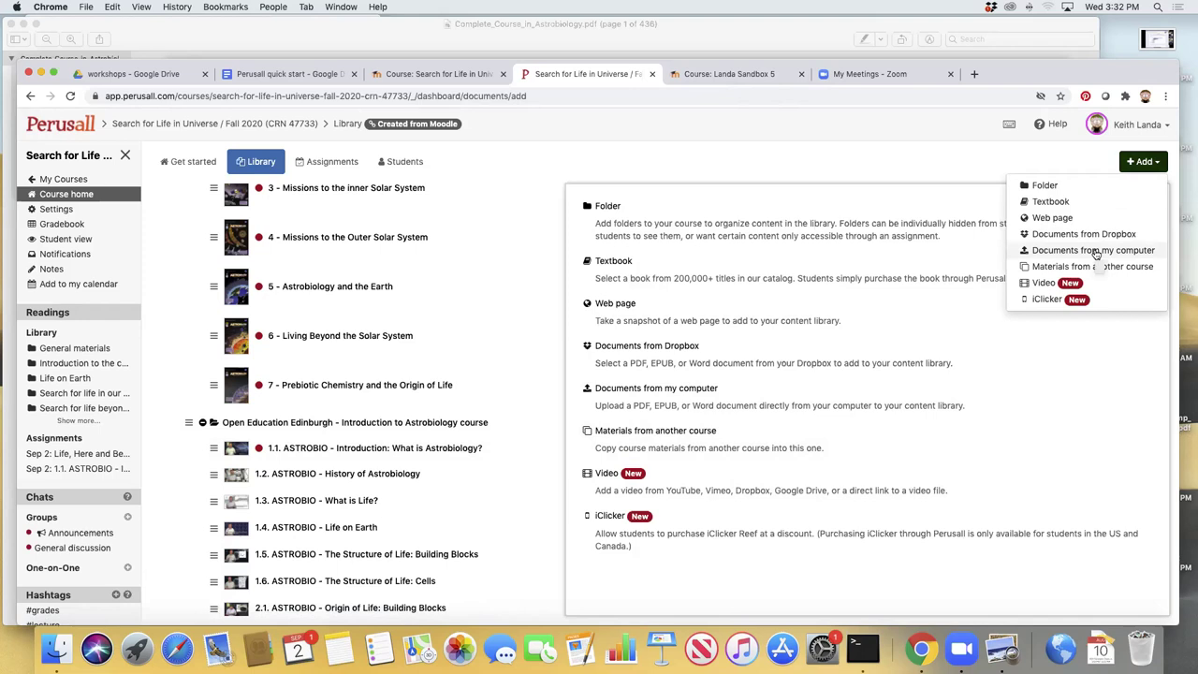
click(1095, 254)
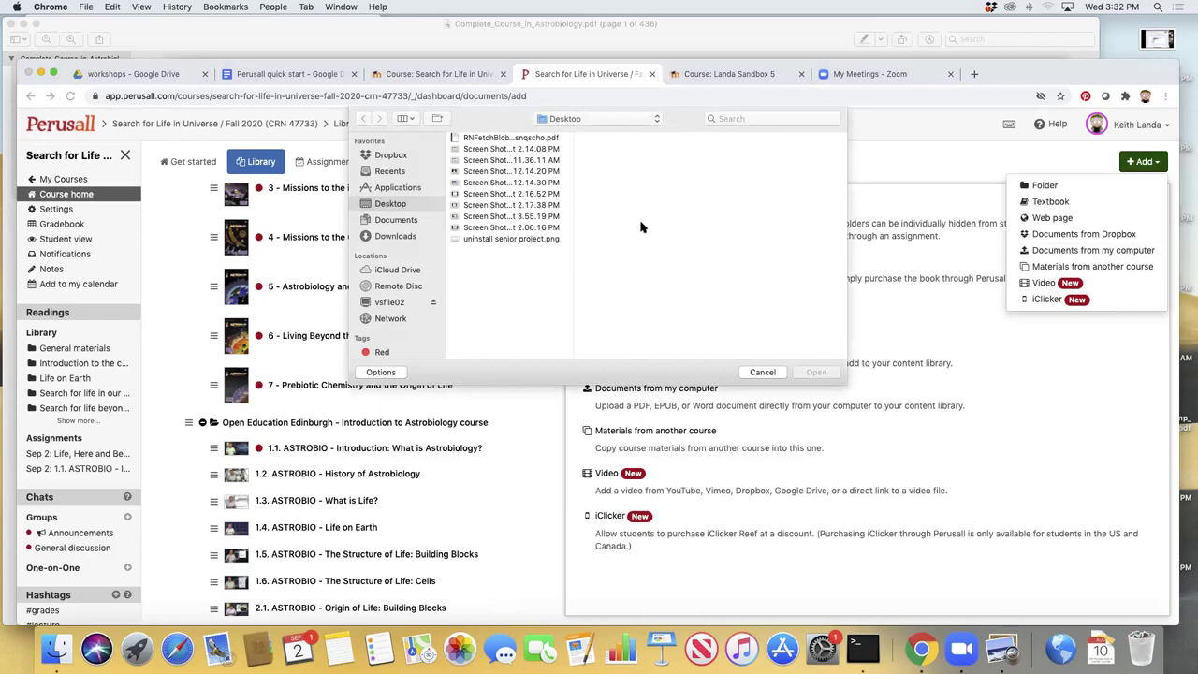
click(384, 157)
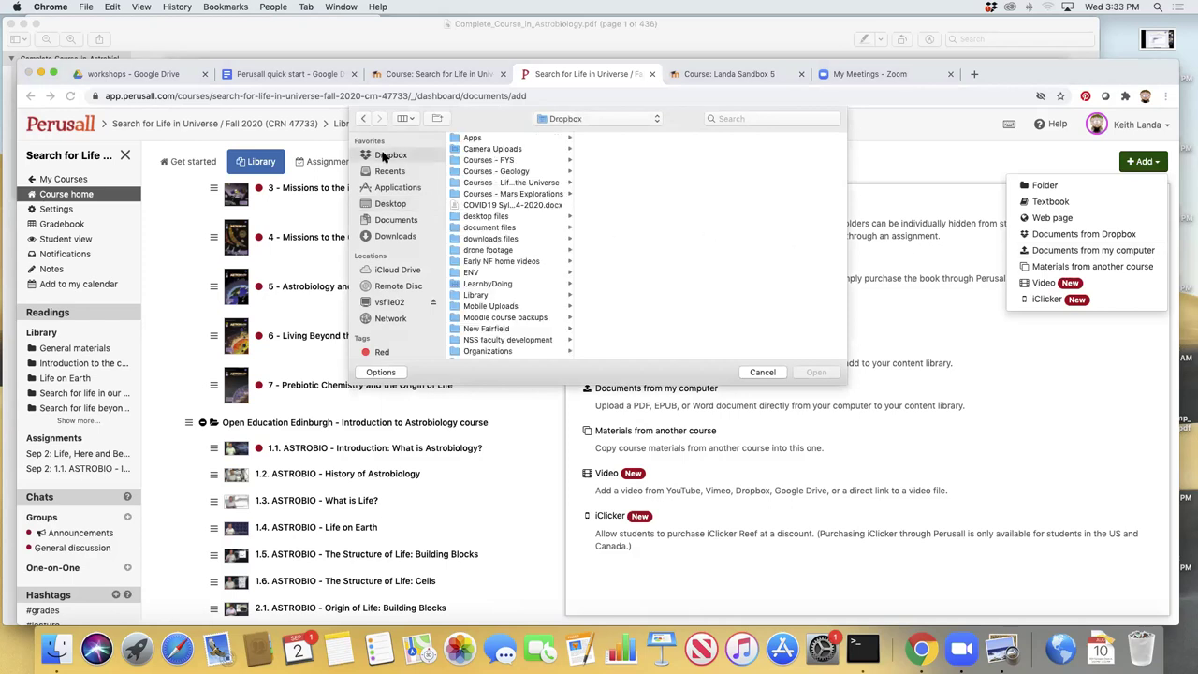
click(509, 184)
scroll(644, 239, down, 4)
click(629, 282)
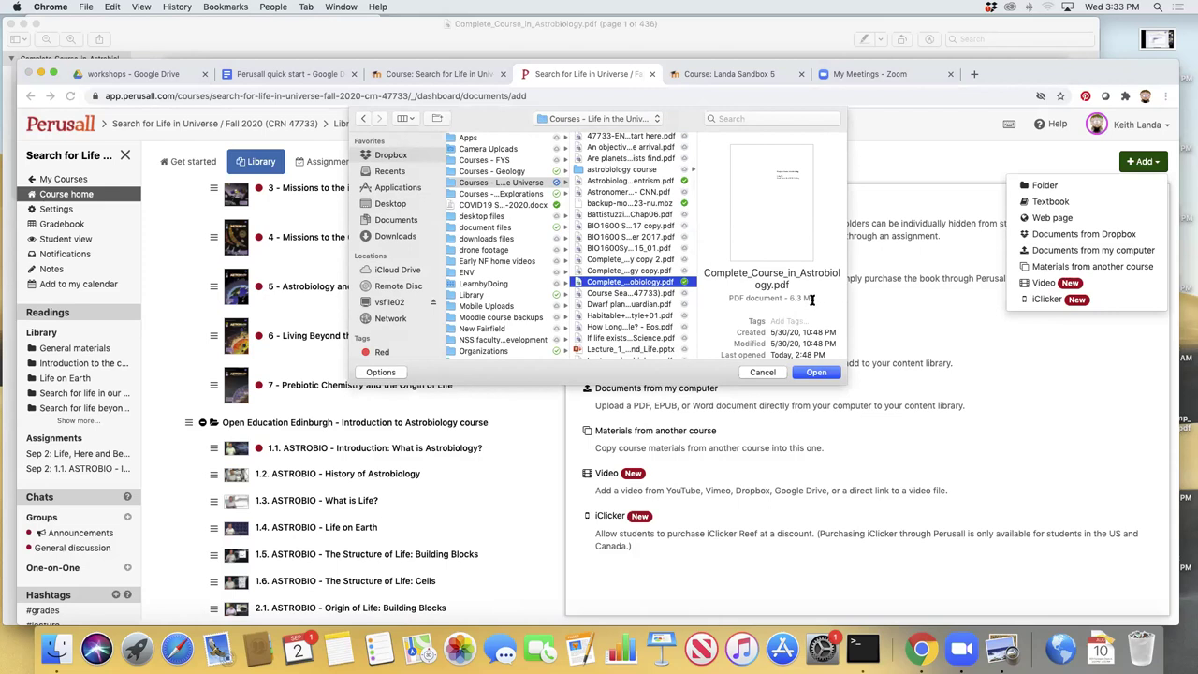
click(818, 373)
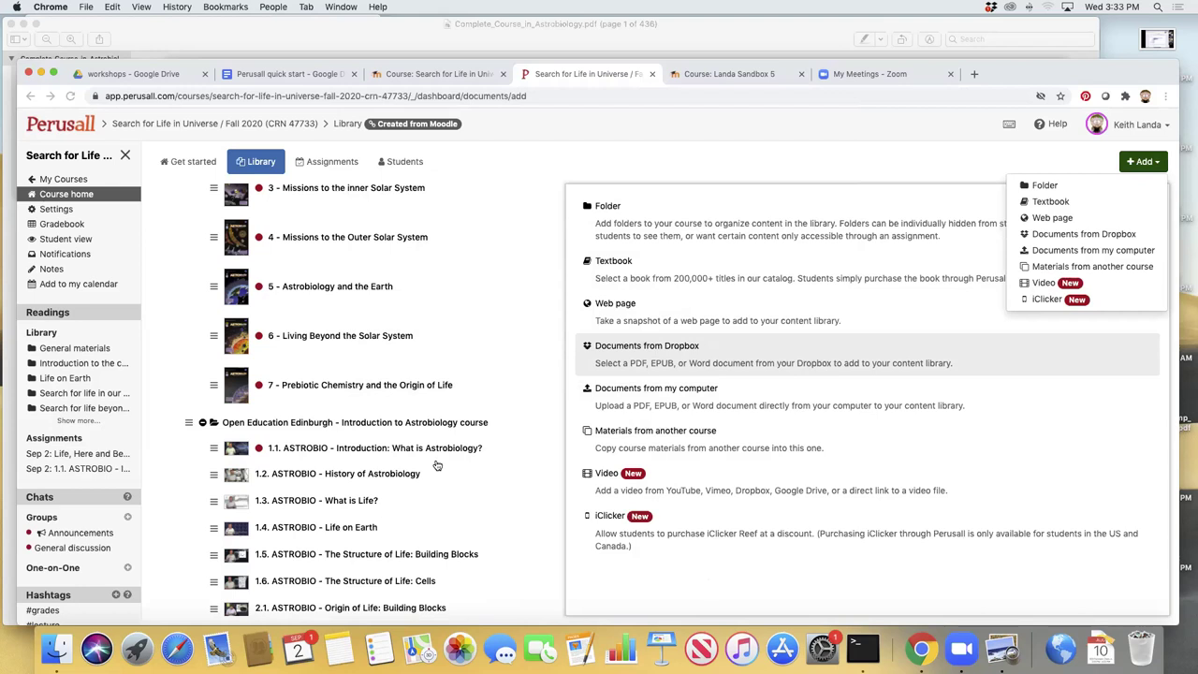
click(444, 408)
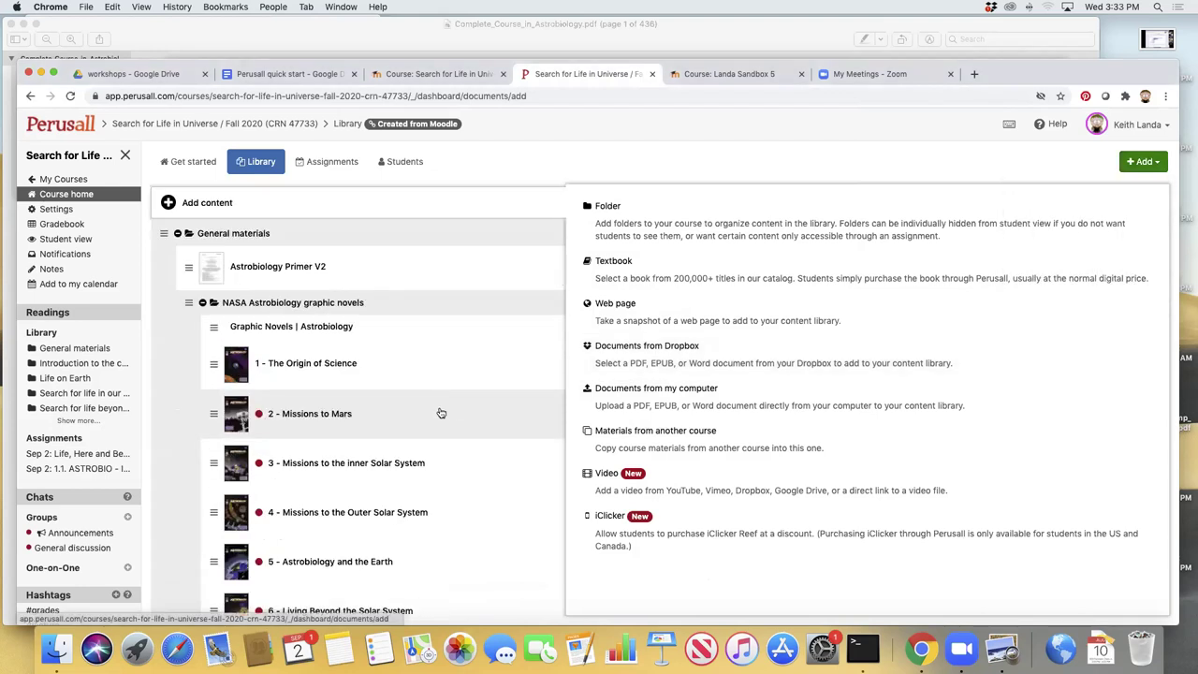
scroll(441, 410, down, 3)
scroll(426, 454, down, 20)
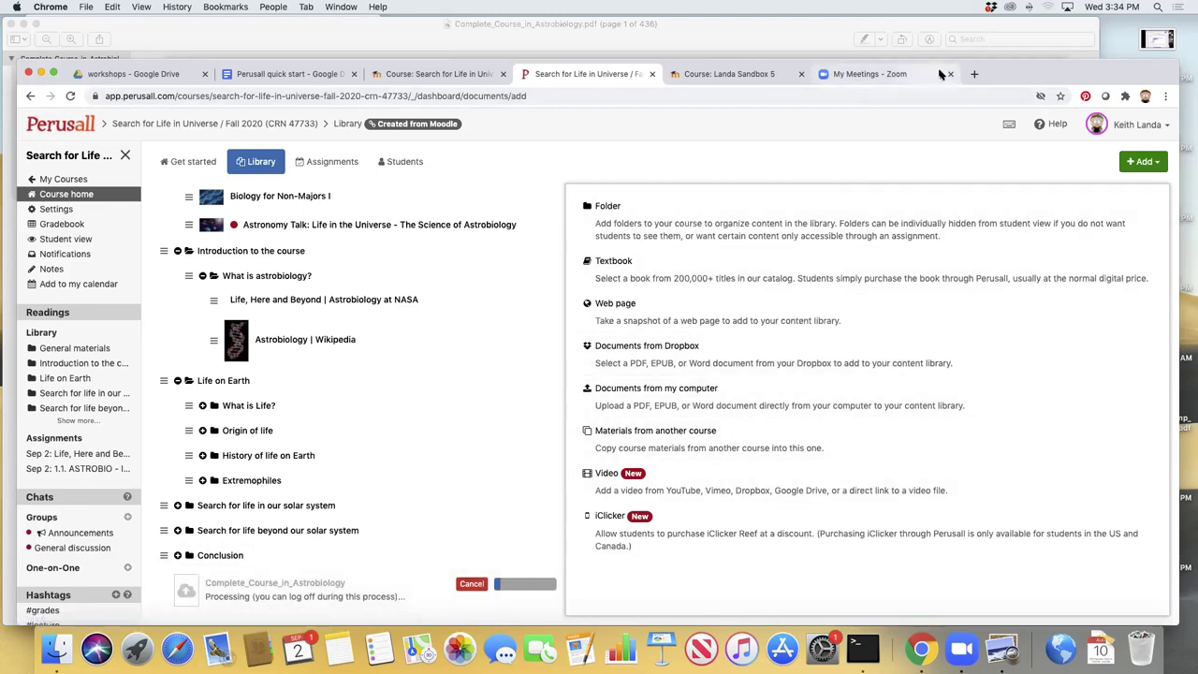
Step: Open youtube.com in a new browser tab and search for astrobiology
click(975, 74)
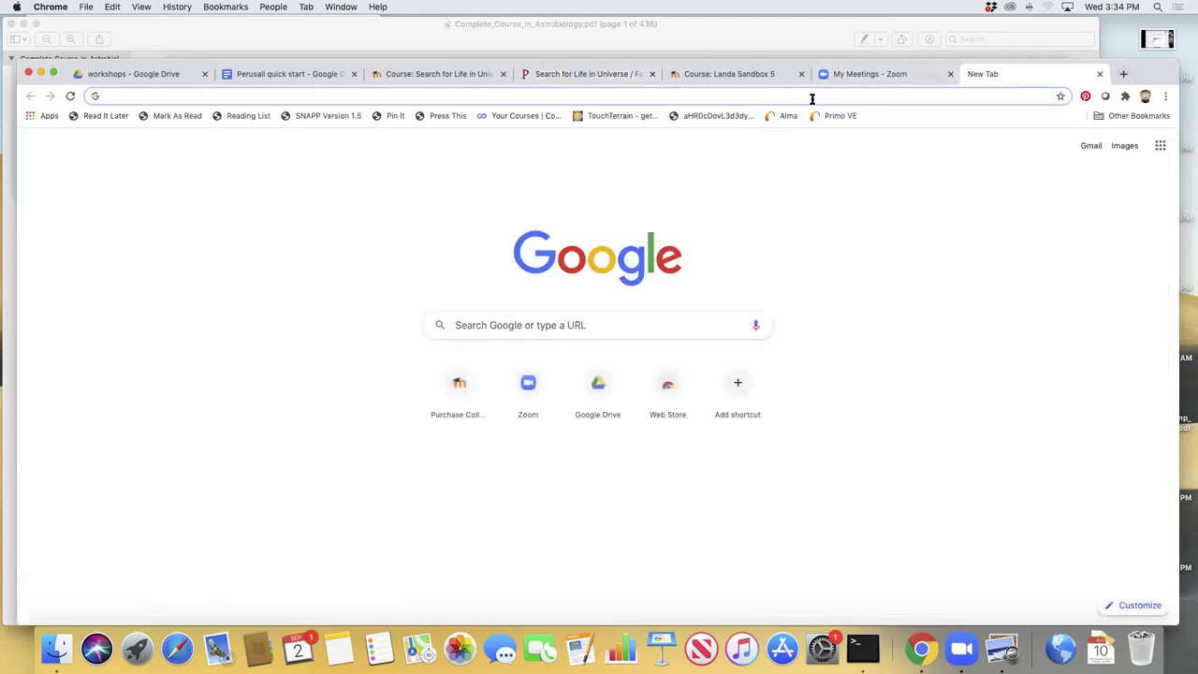
text(you)
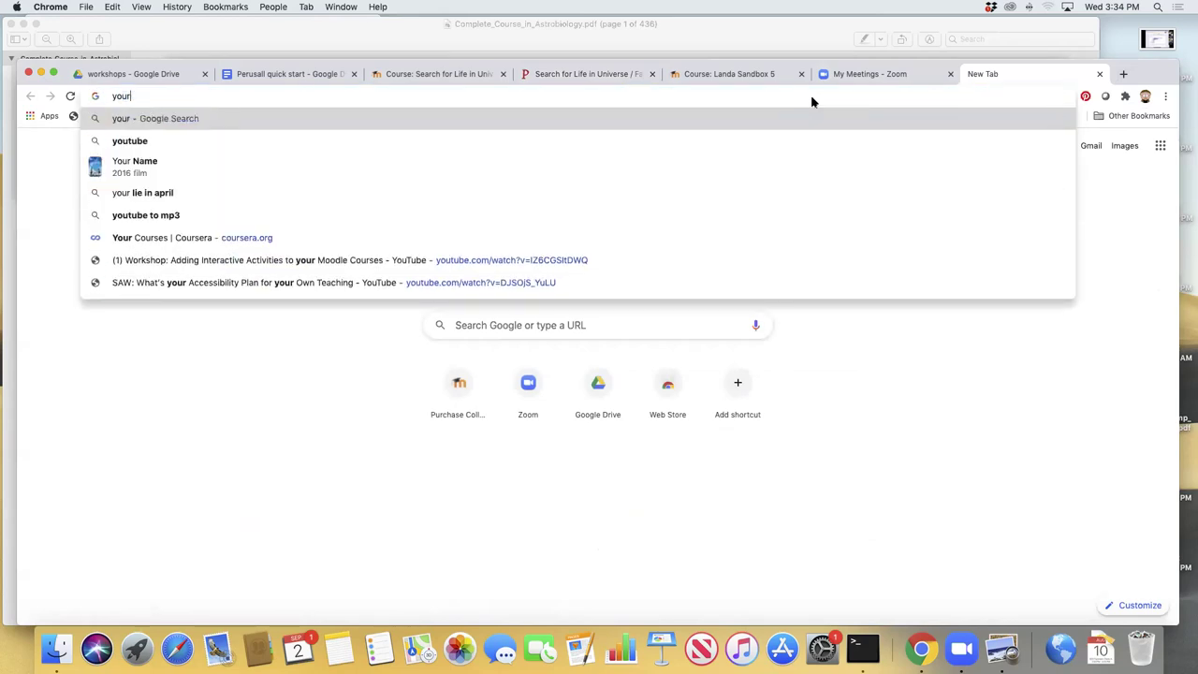
text(tube.com)
key(Return)
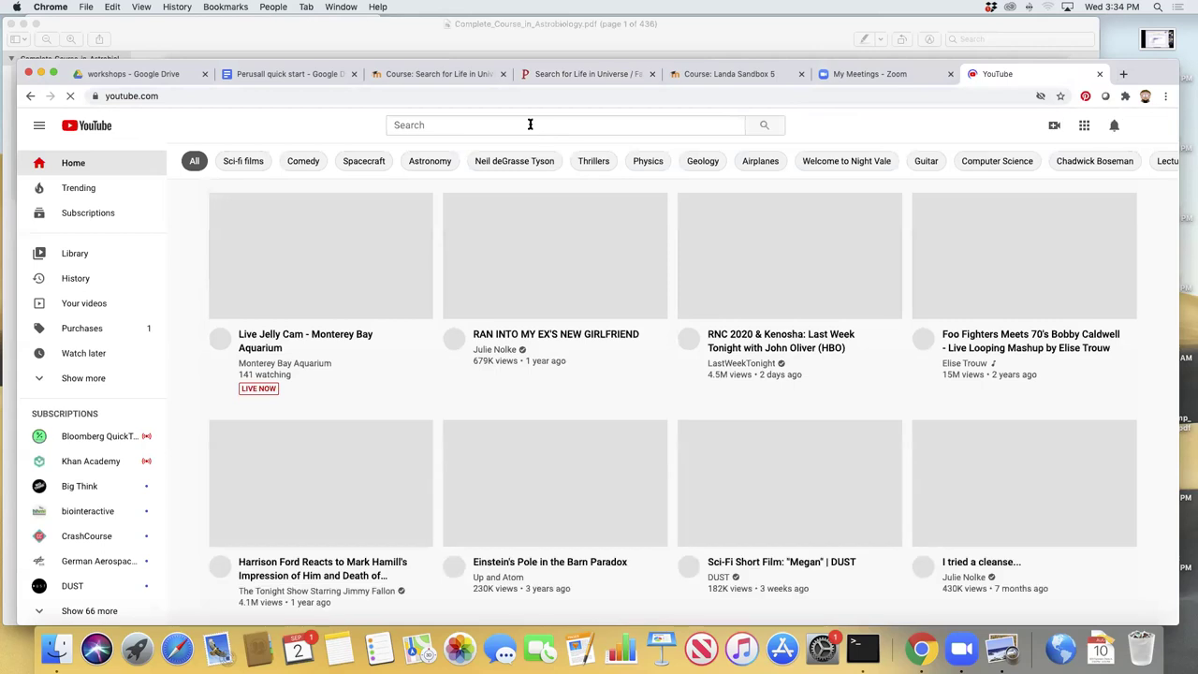
click(530, 124)
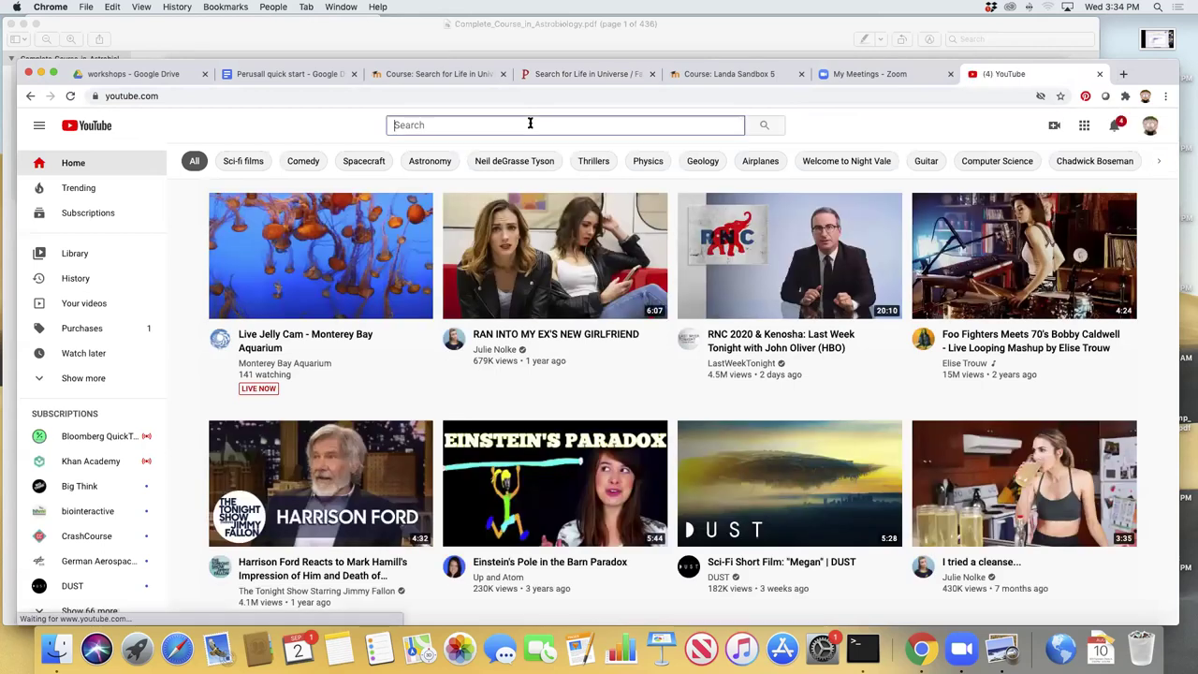
text(astrolb)
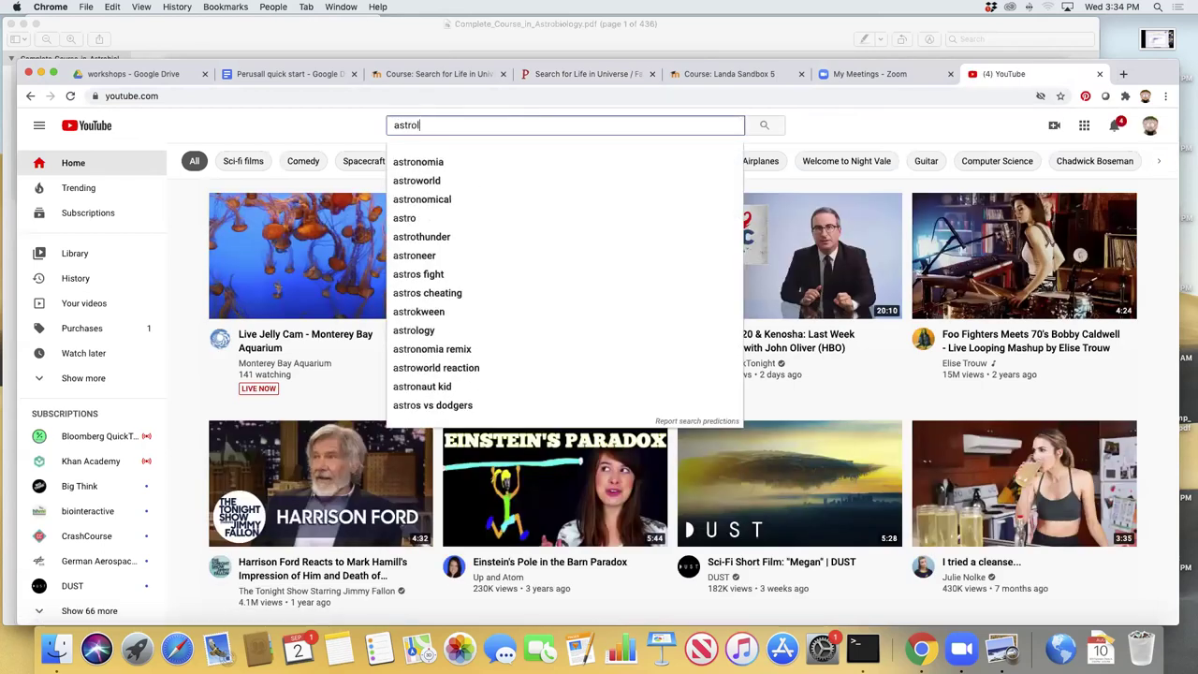
key(BackSpace)
key(BackSpace)
text(biology)
key(Return)
Step: Open the TEDx video "Astrobiology: The Search for Life Beyond Earth", pause it and copy its URL
mouse_move(668, 215)
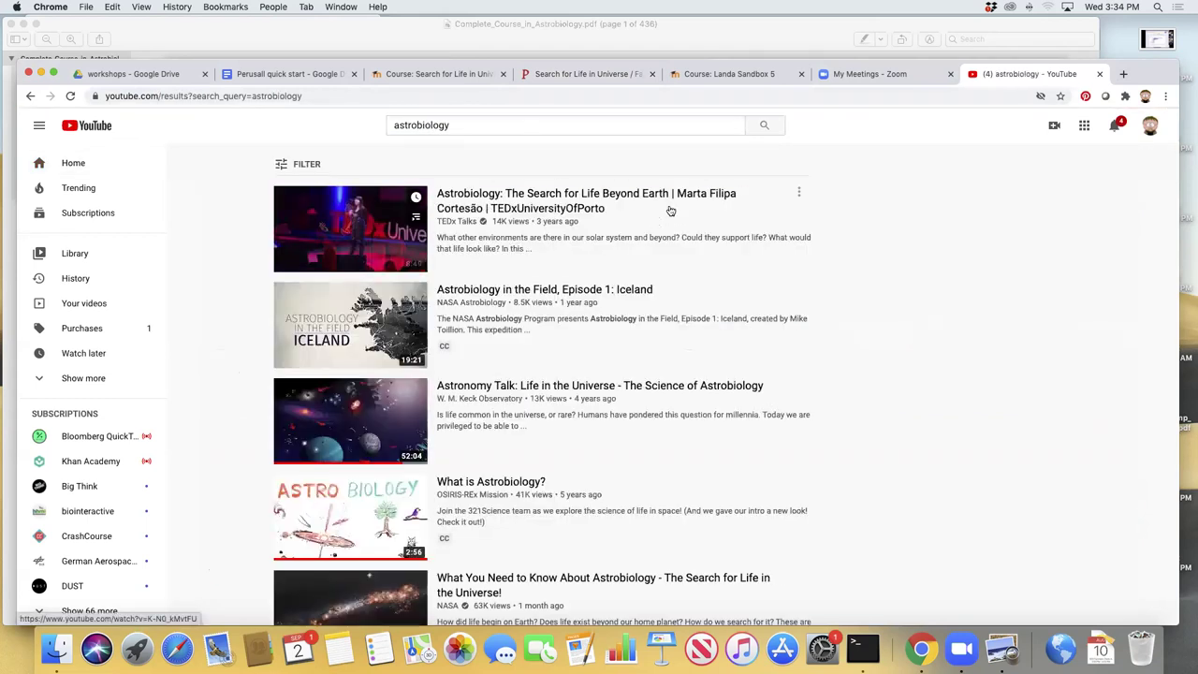
click(661, 197)
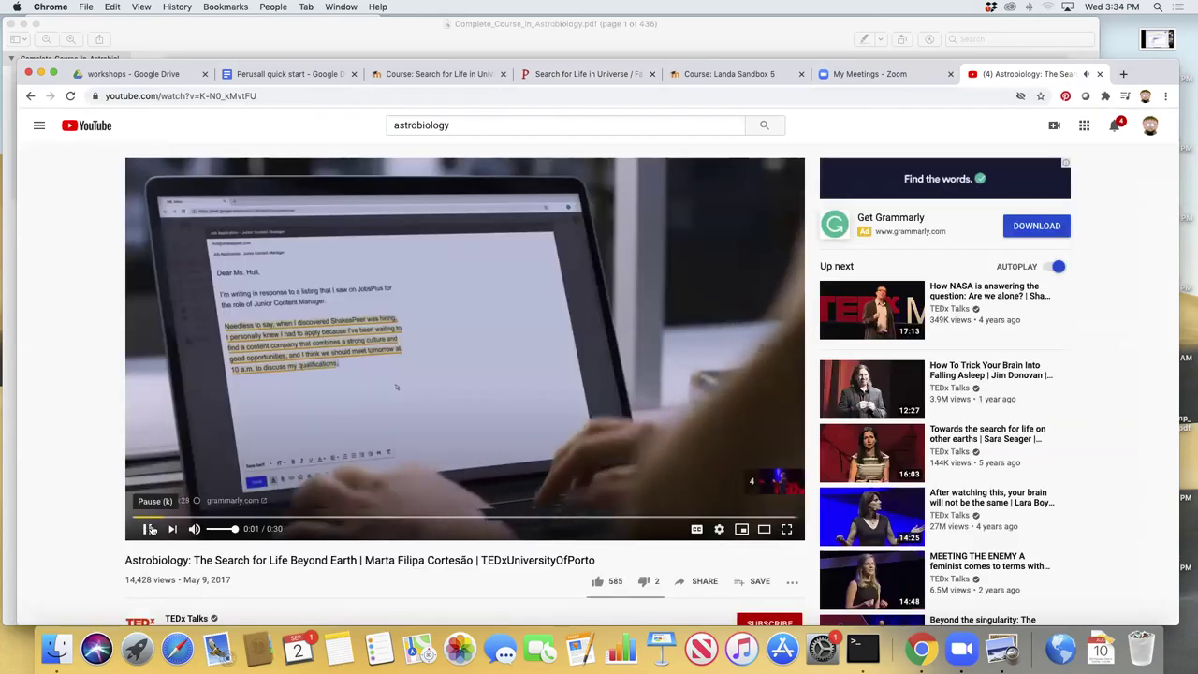
key(space)
click(271, 96)
key(super+c)
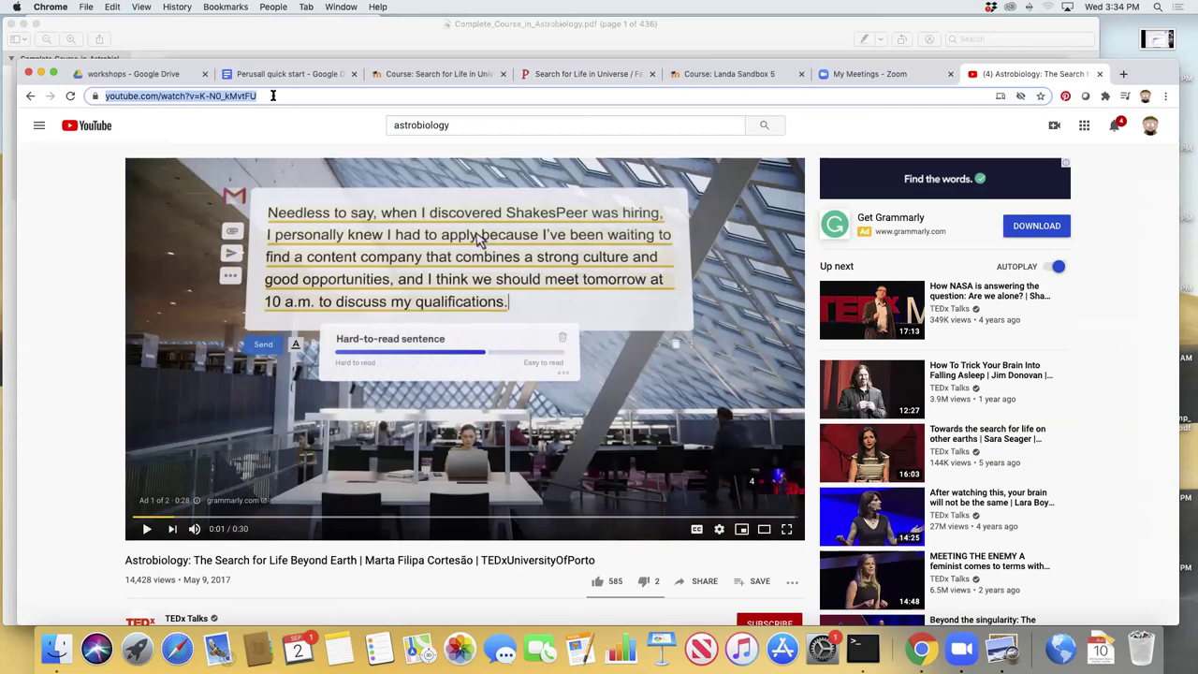
click(571, 74)
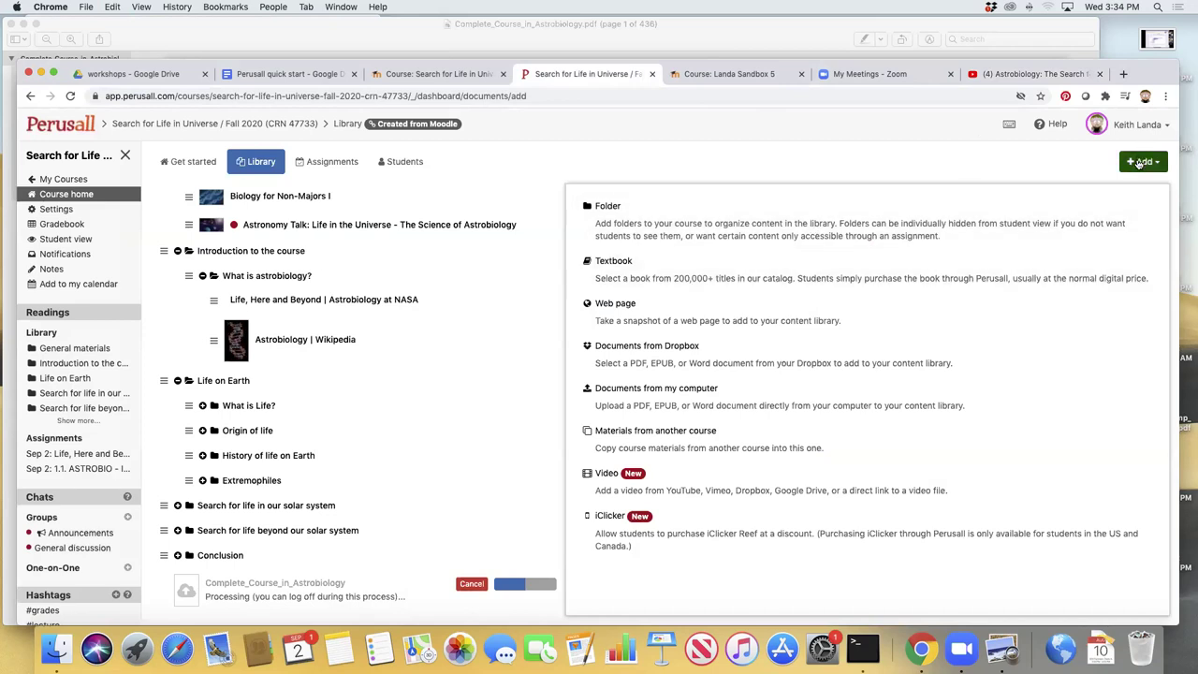
click(1144, 161)
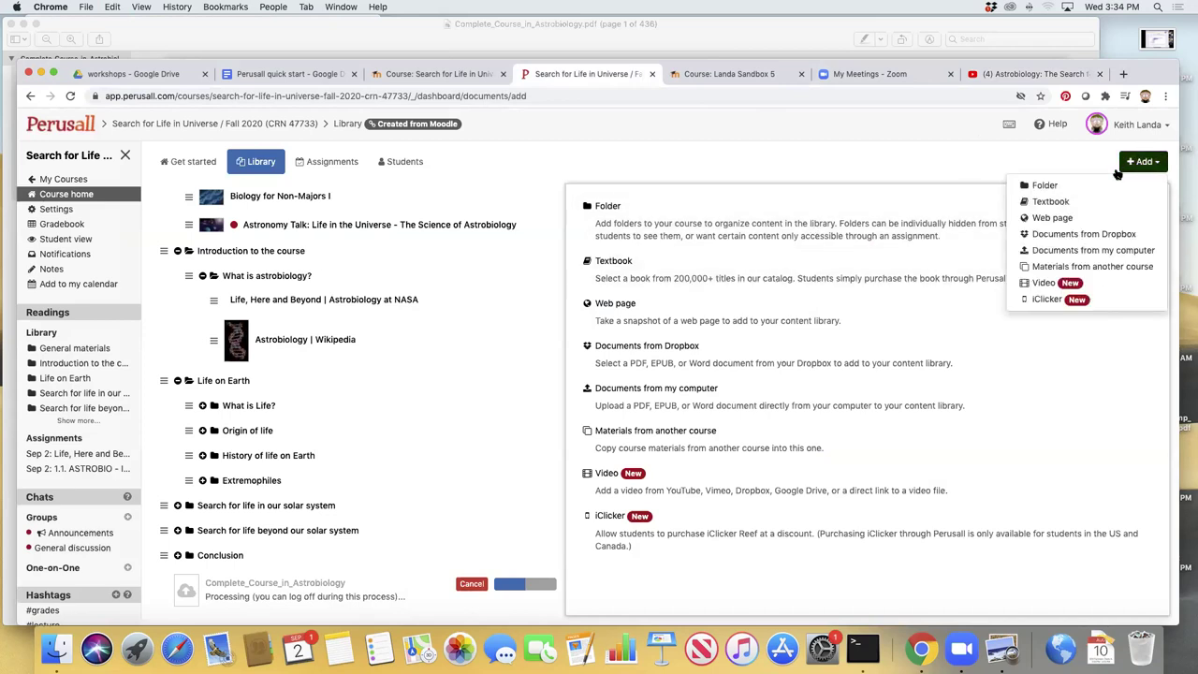
click(1041, 283)
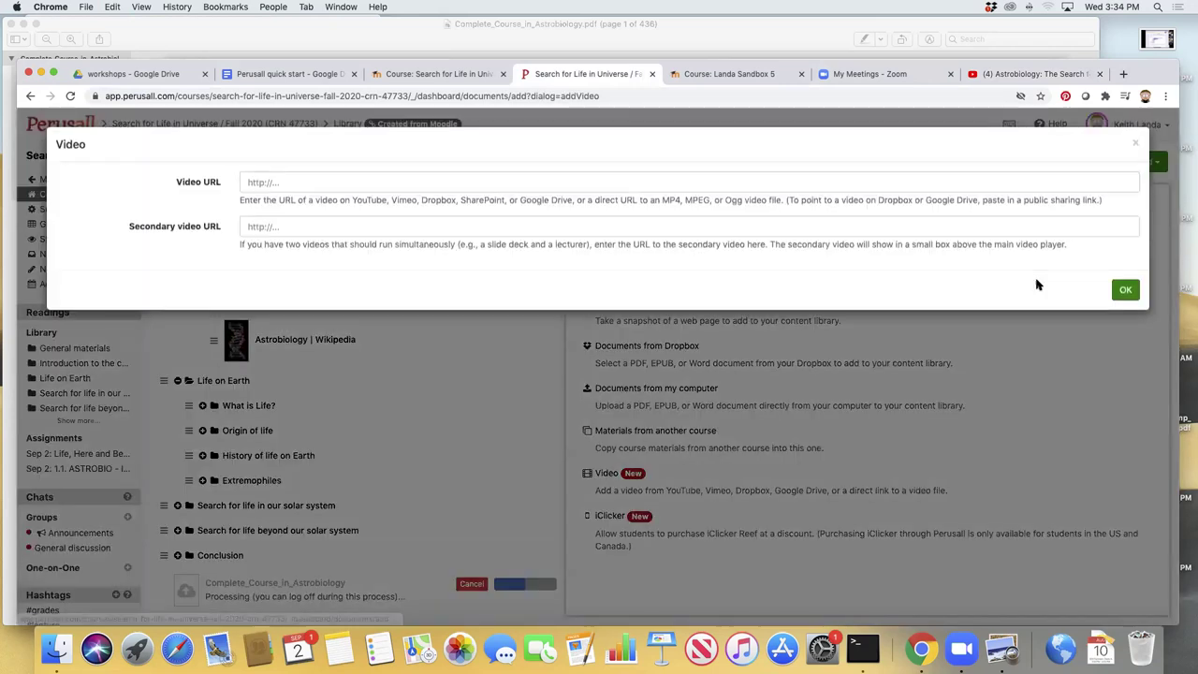
click(468, 182)
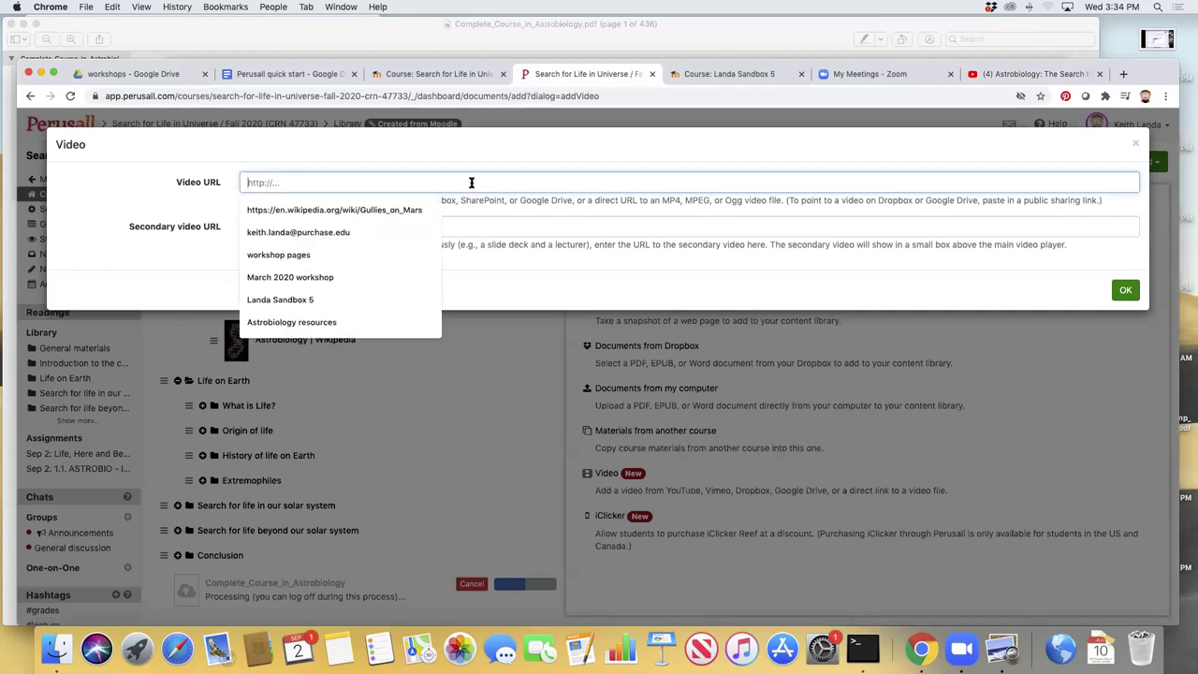
key(super+v)
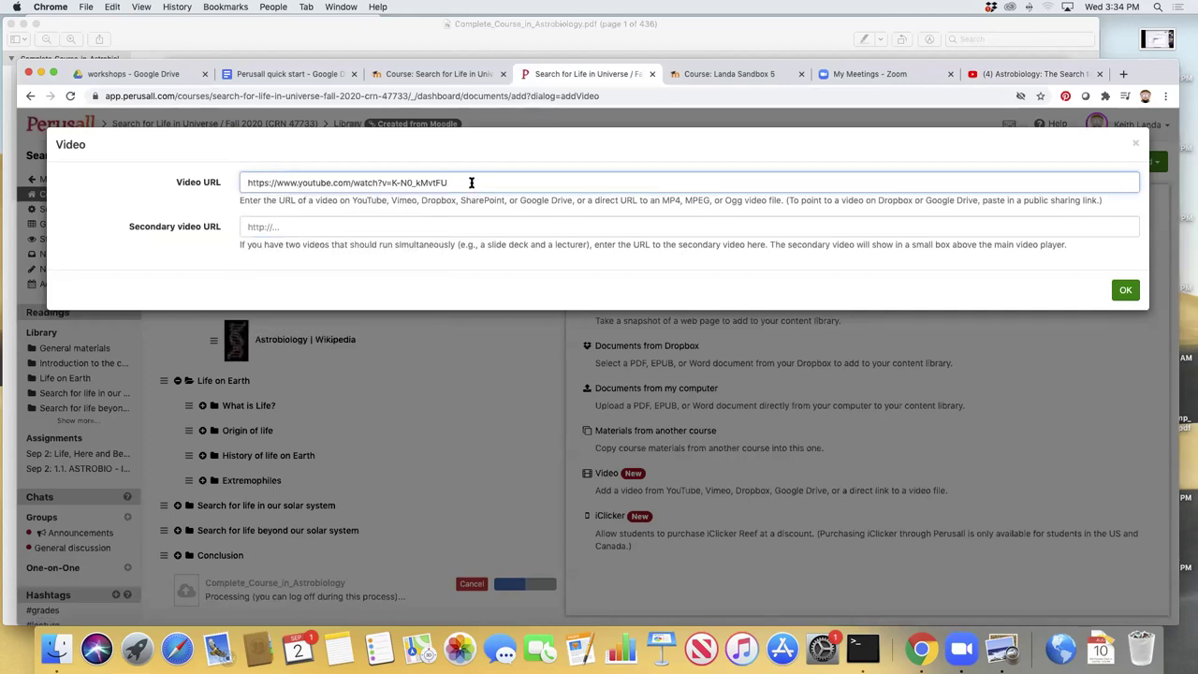
click(1125, 291)
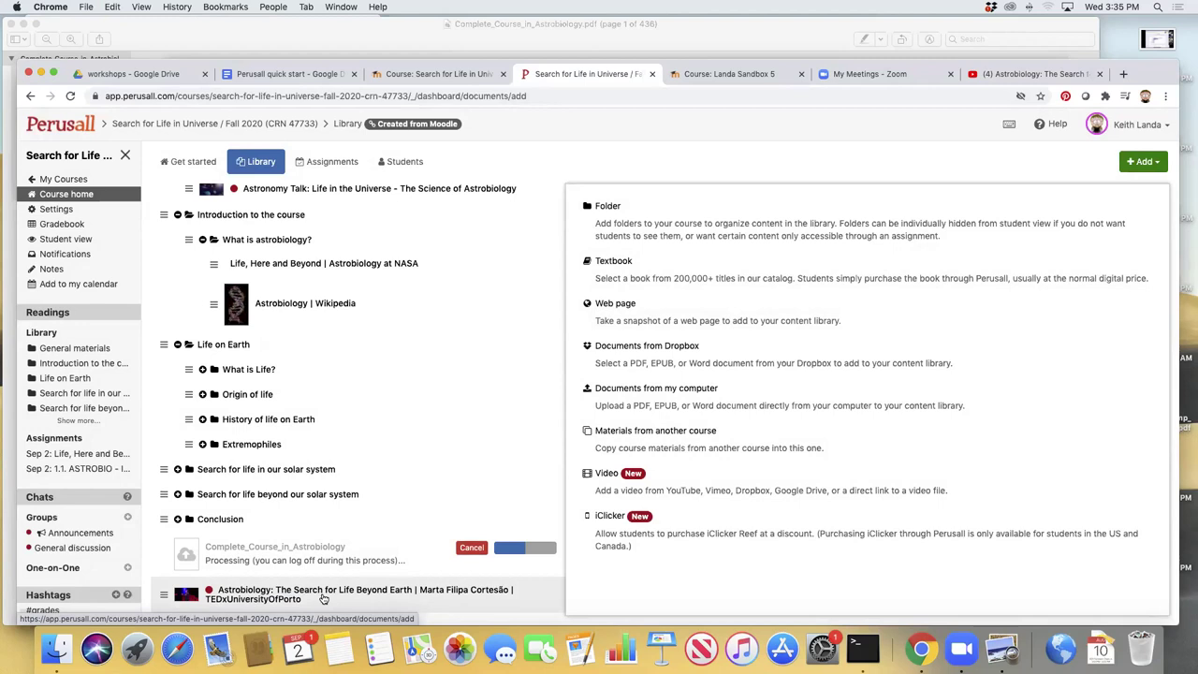
Step: Collapse the NASA Astrobiology graphic novels and Open Education Edinburgh folders in the library
scroll(329, 594, up, 15)
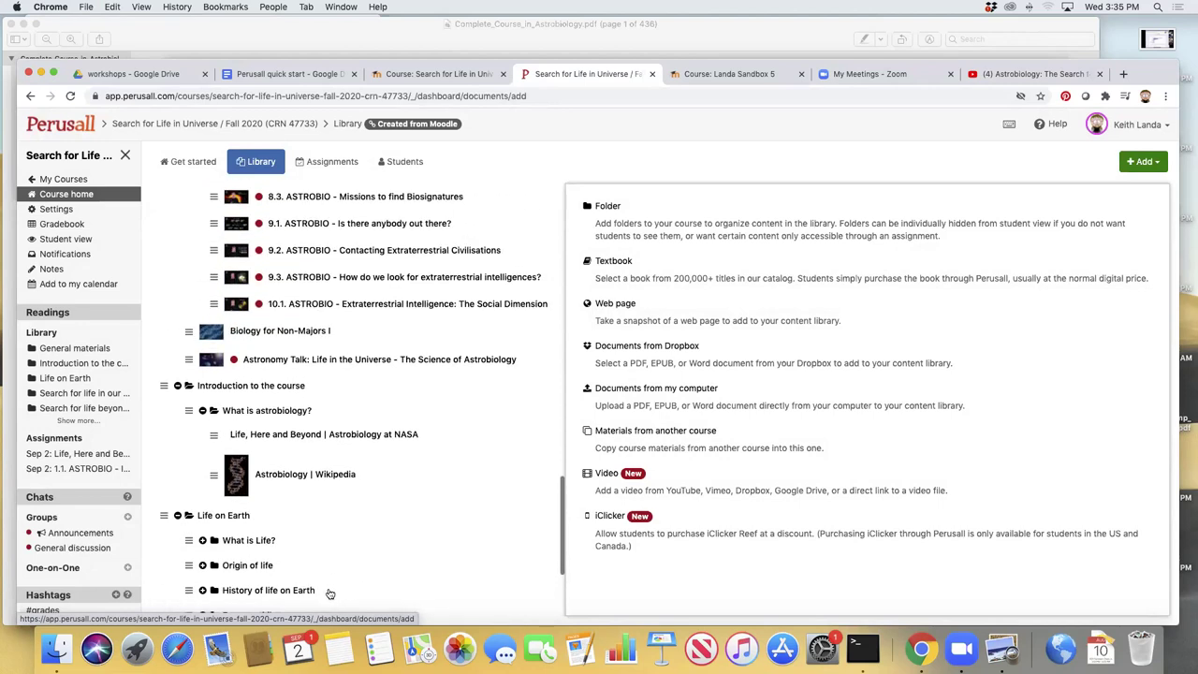
scroll(328, 593, up, 5)
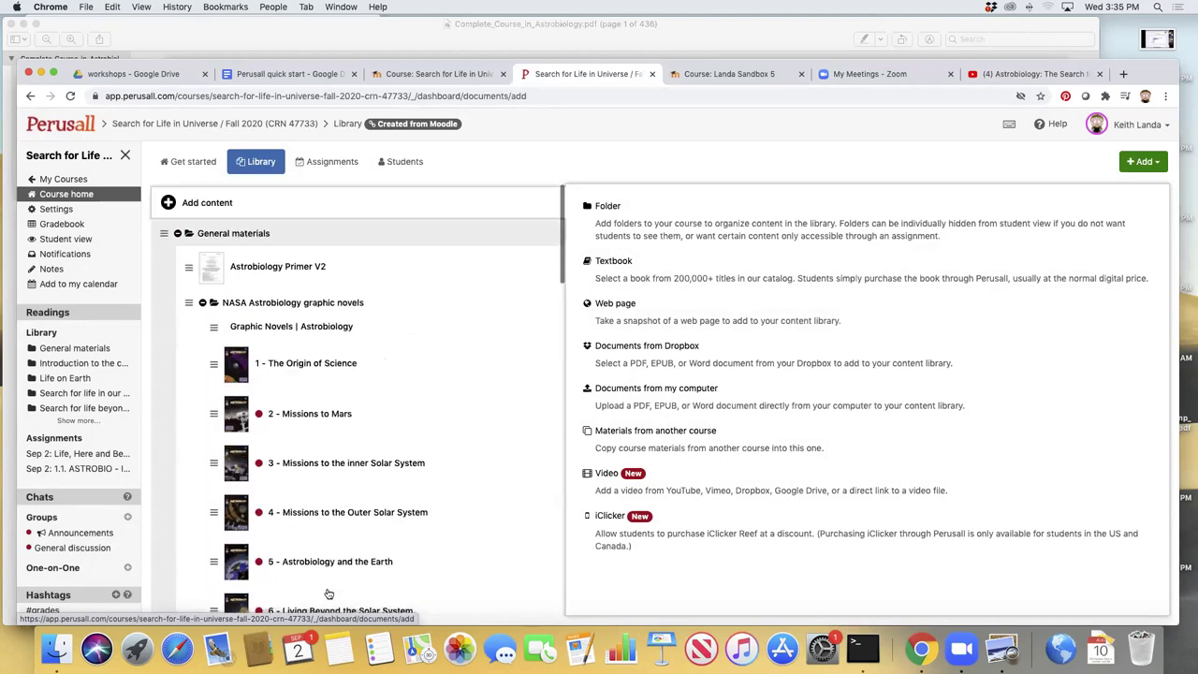
click(203, 304)
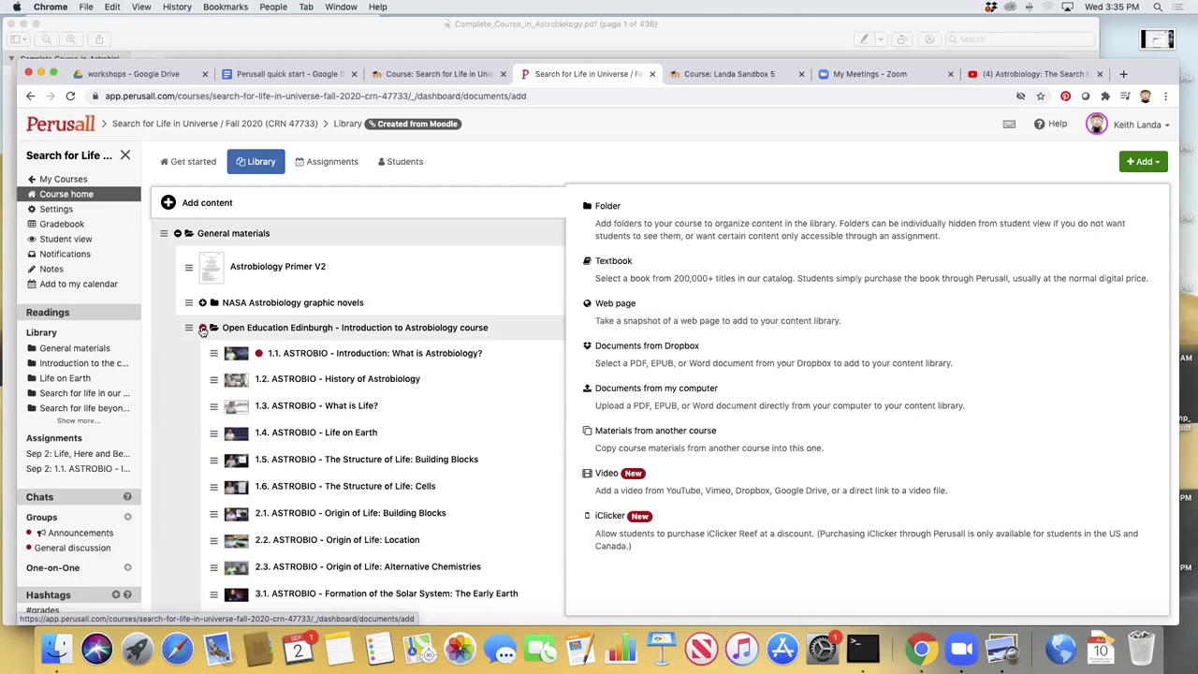
click(203, 327)
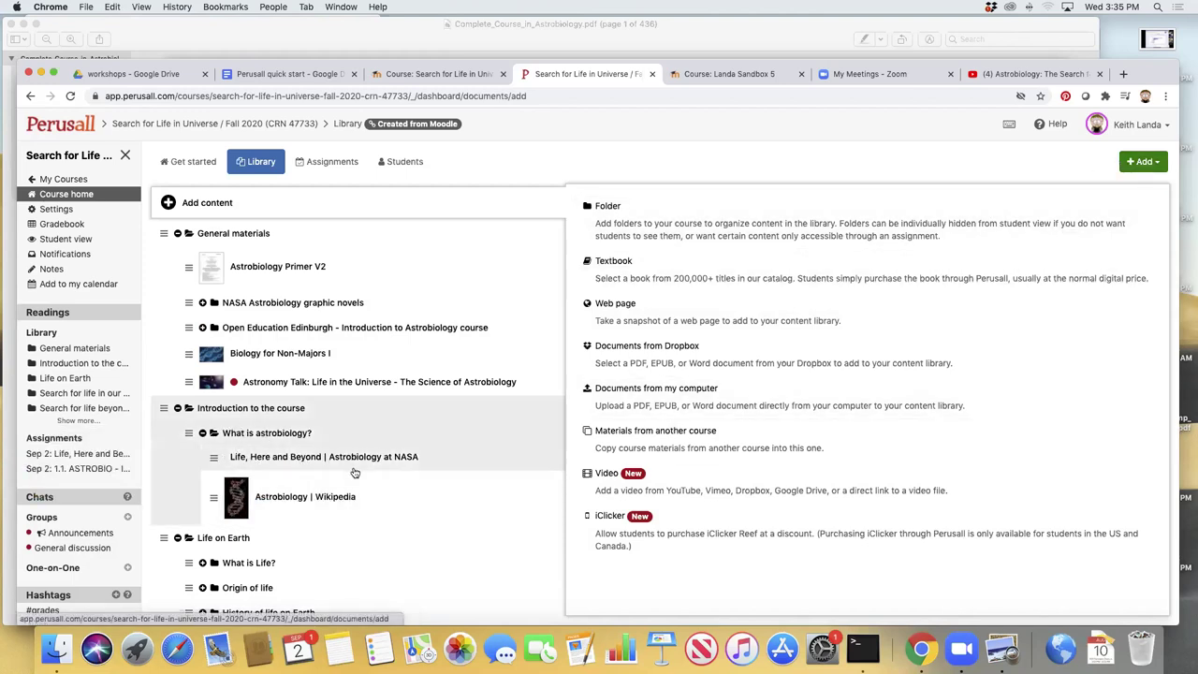
Step: Move the newly added TEDx astrobiology video into the Origin of life folder under Life on Earth
scroll(354, 473, down, 5)
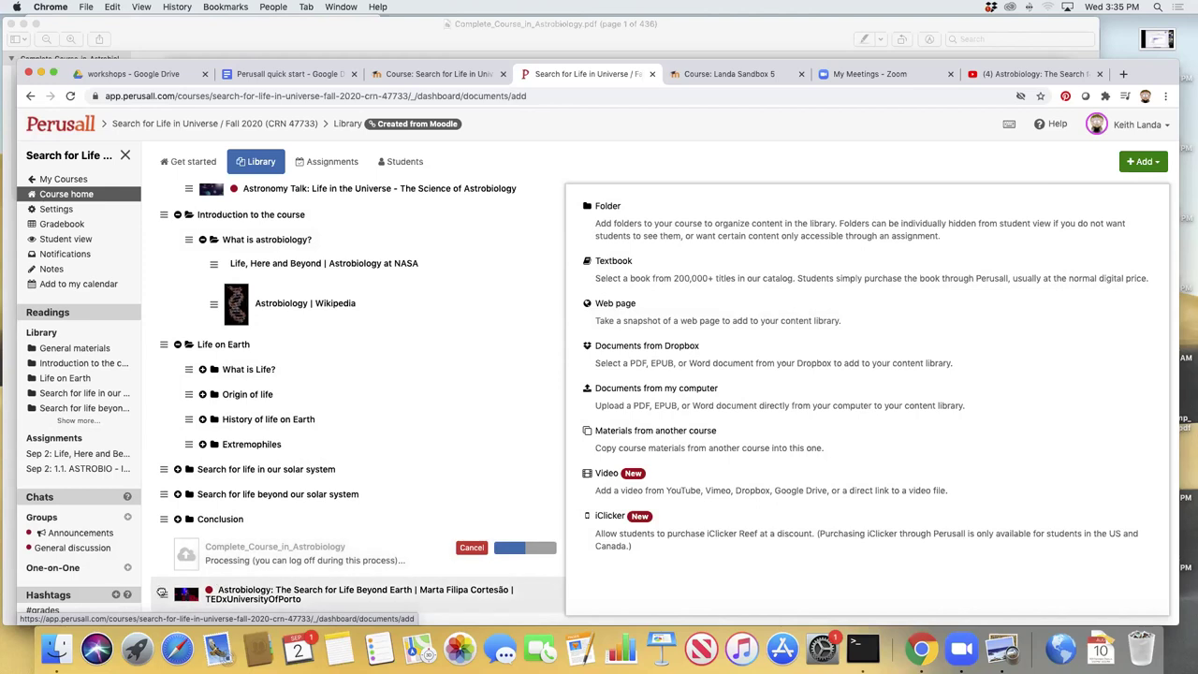
drag(163, 594, 201, 278)
mouse_move(195, 434)
mouse_down()
mouse_move(193, 403)
mouse_move(197, 429)
mouse_move(217, 437)
mouse_up()
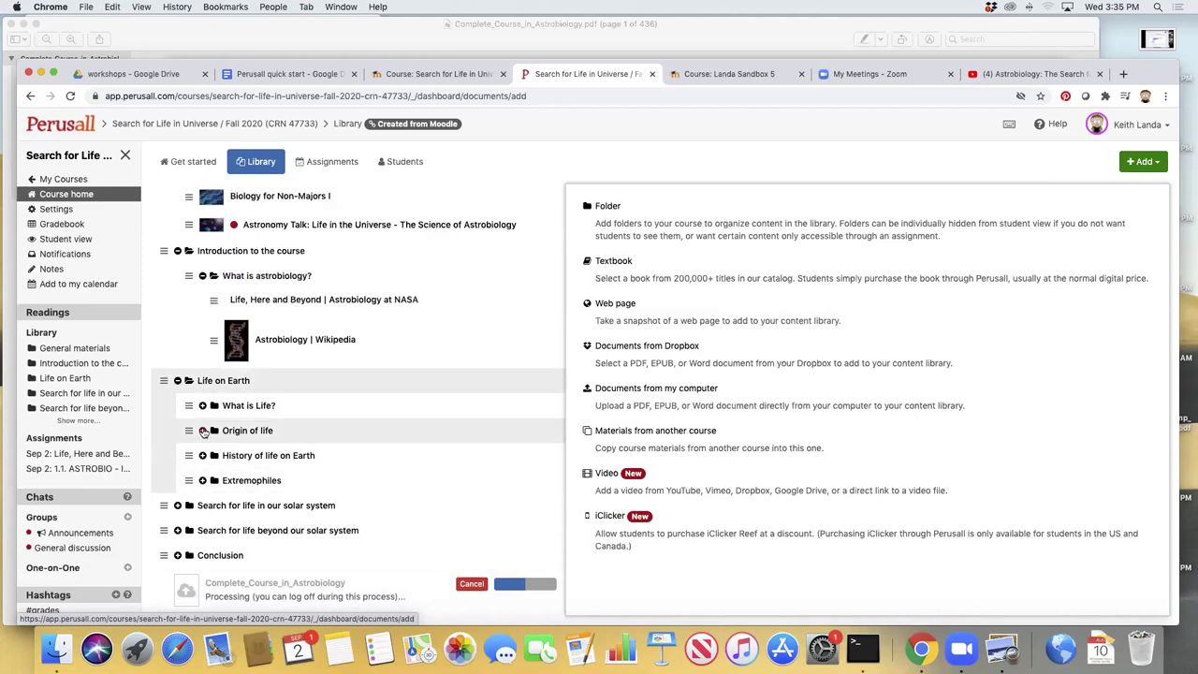
Step: Open the TEDx astrobiology video from the Origin of life folder and move its playback position to 02:21
click(202, 433)
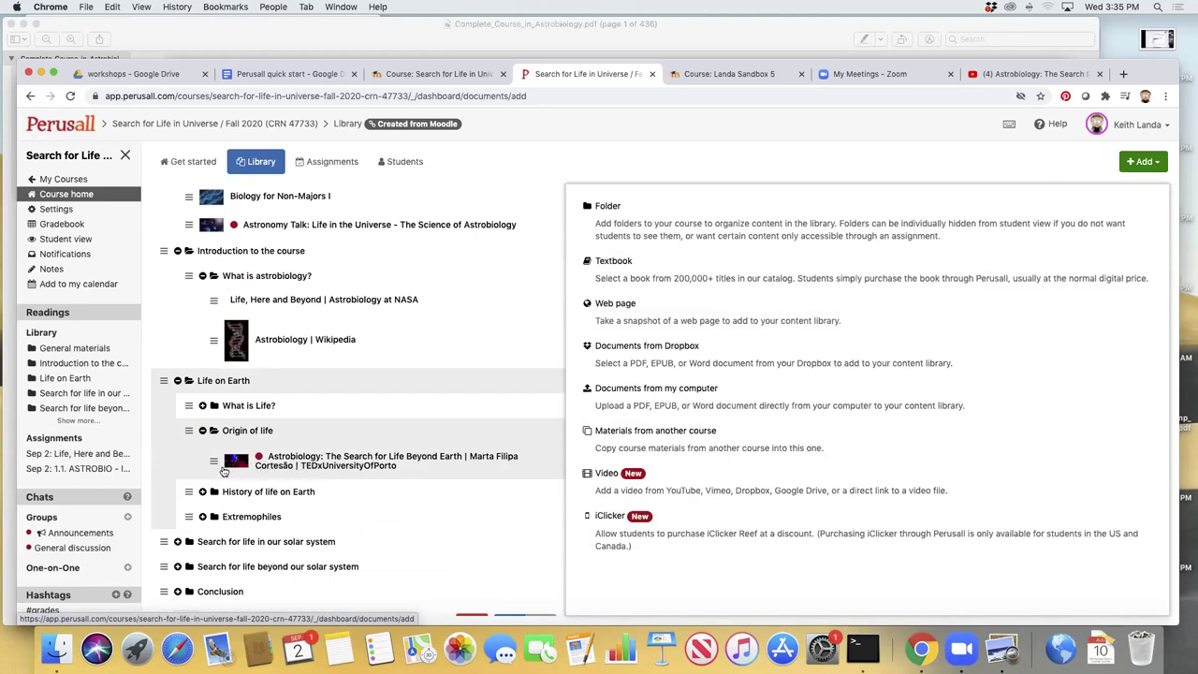
click(215, 459)
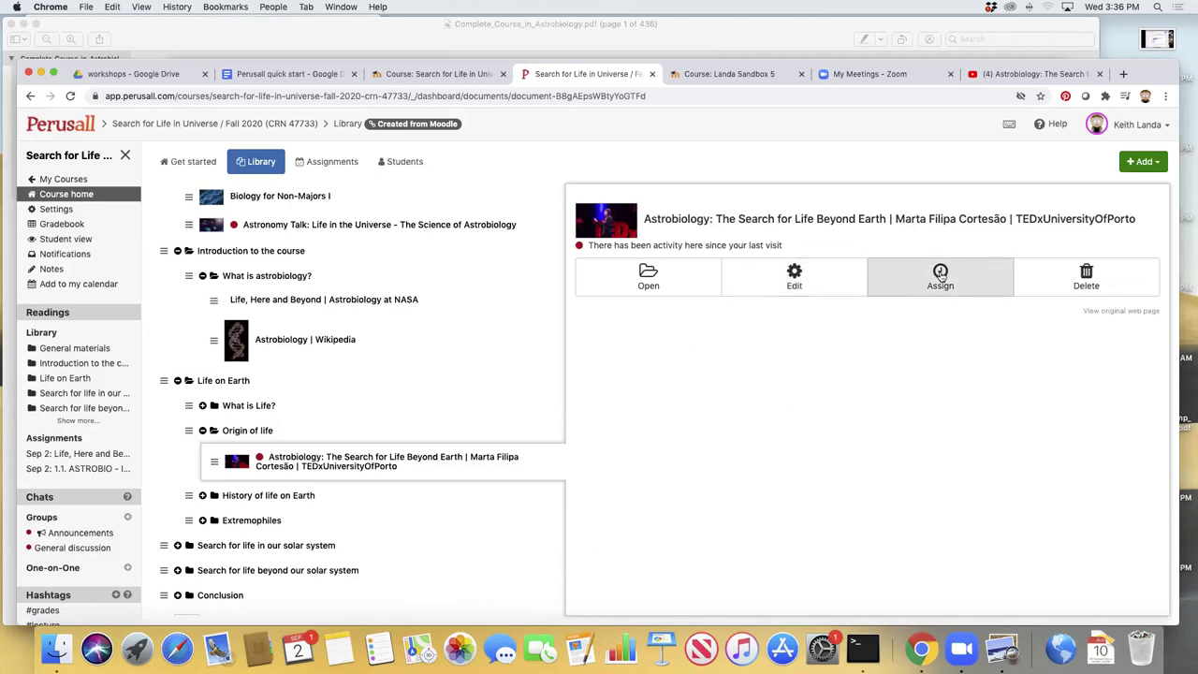
click(657, 275)
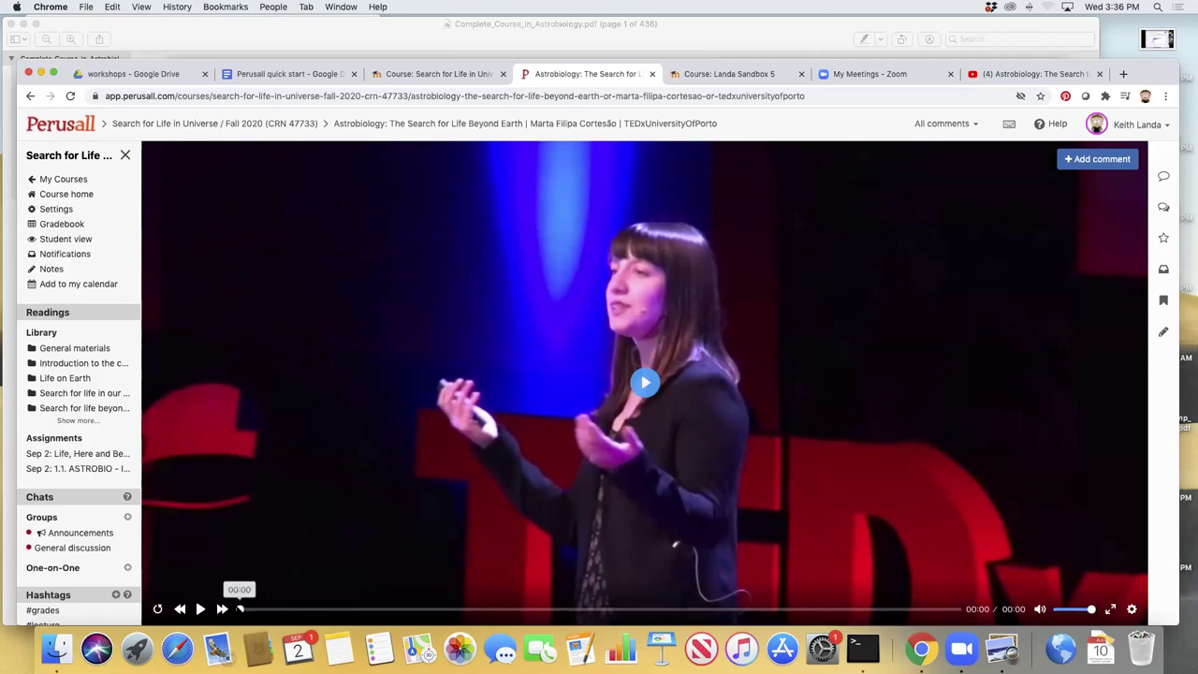
click(431, 610)
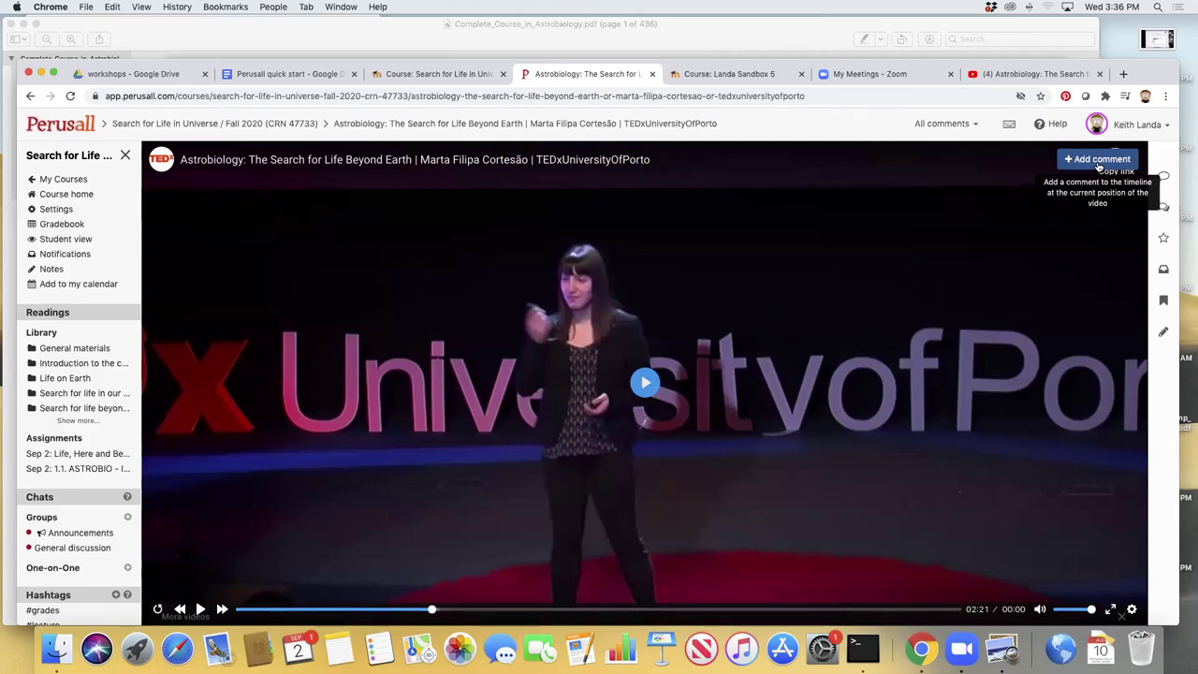
Step: Move the TEDx astrobiology video out of the Origin of life folder to the end of the library's top level, and collapse Life on Earth
click(82, 195)
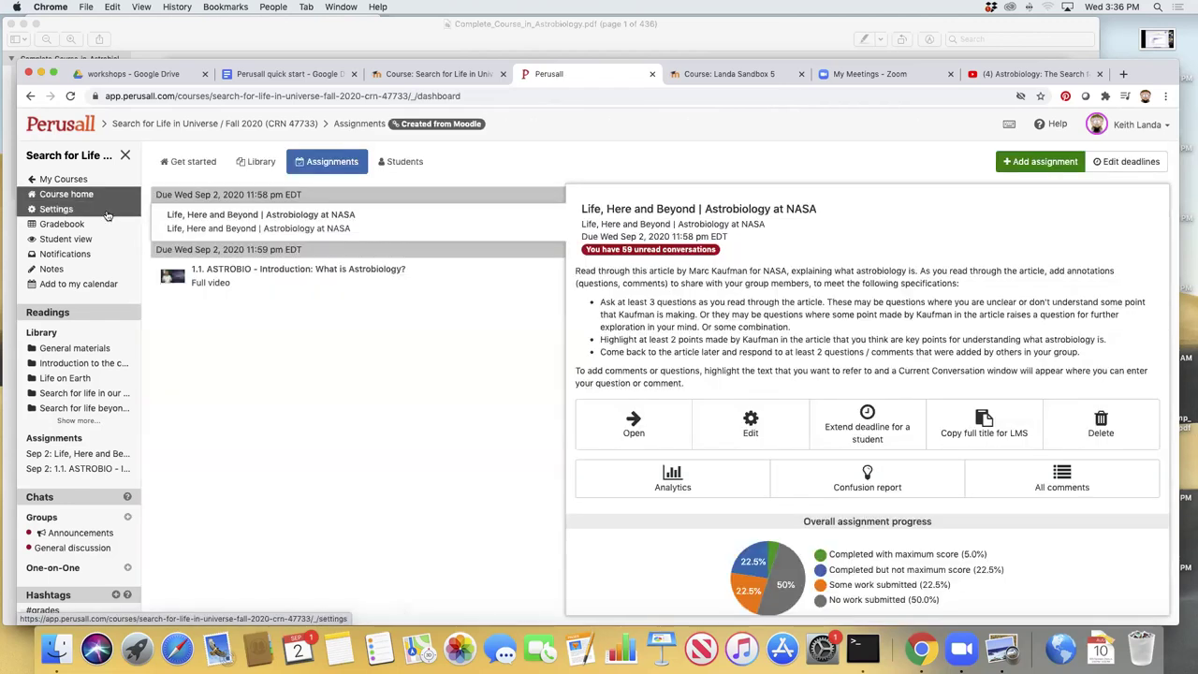
click(255, 164)
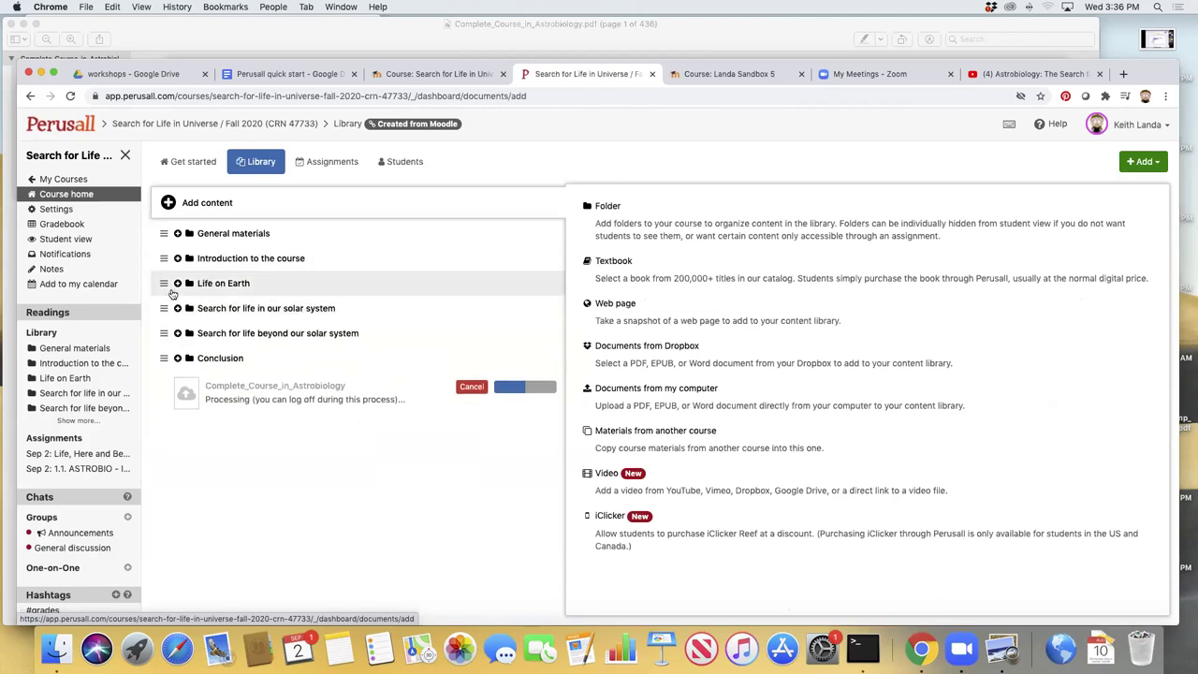
click(177, 285)
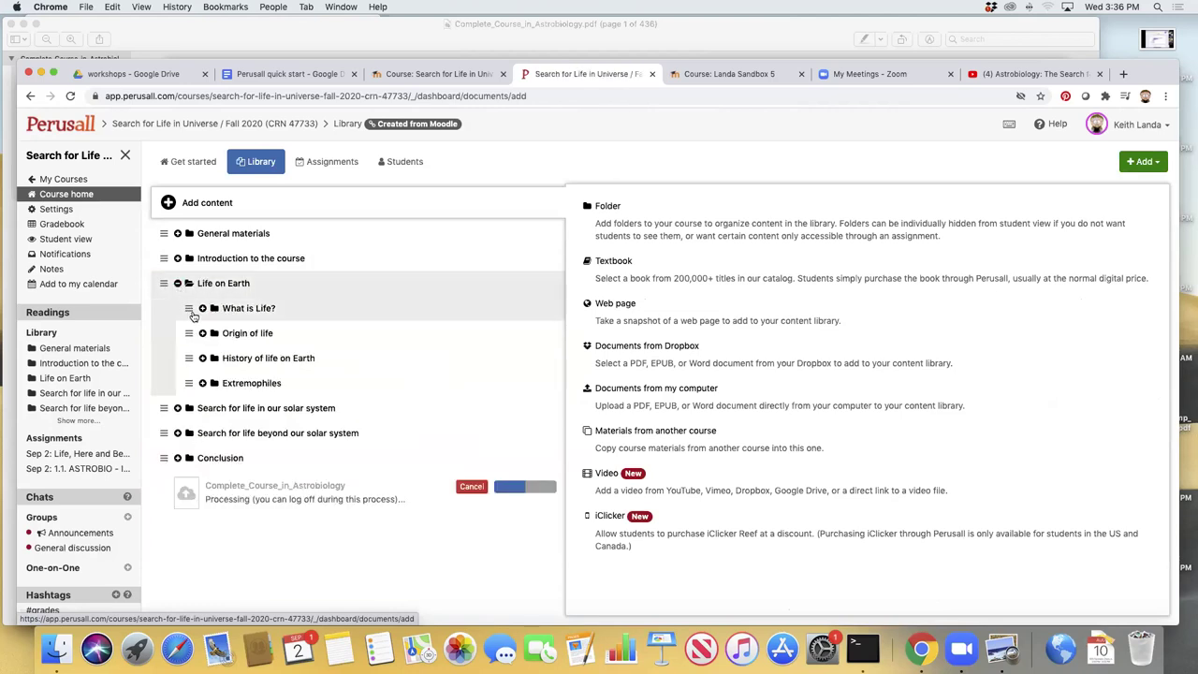
click(202, 309)
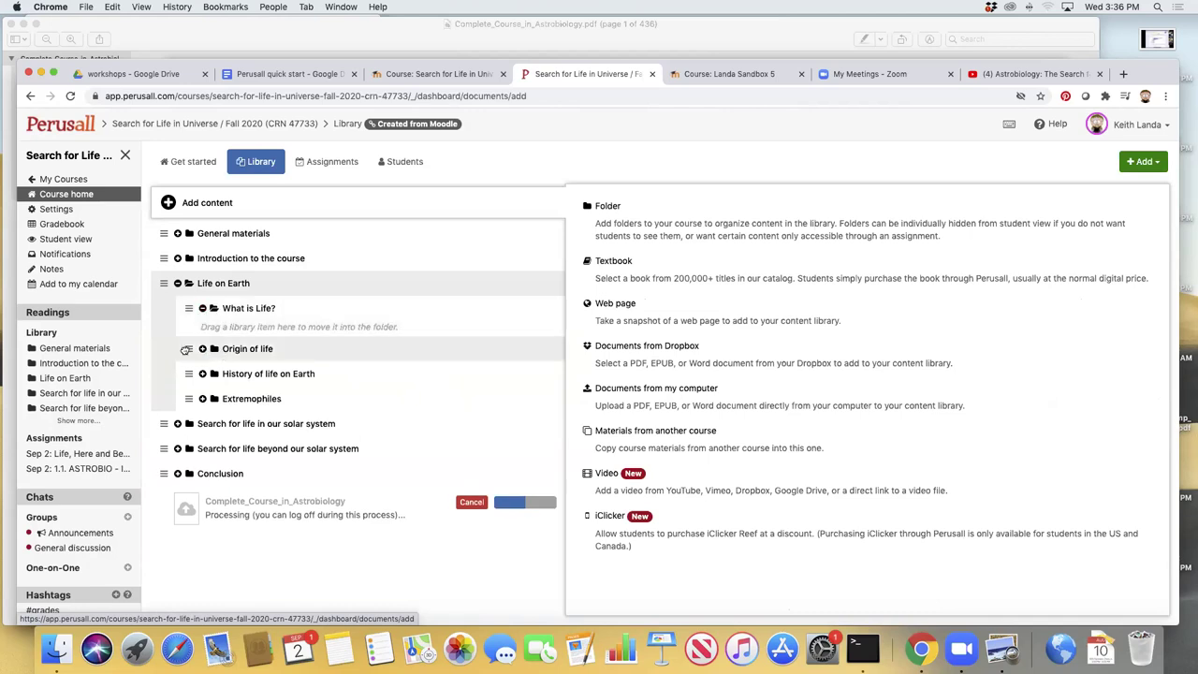
click(203, 350)
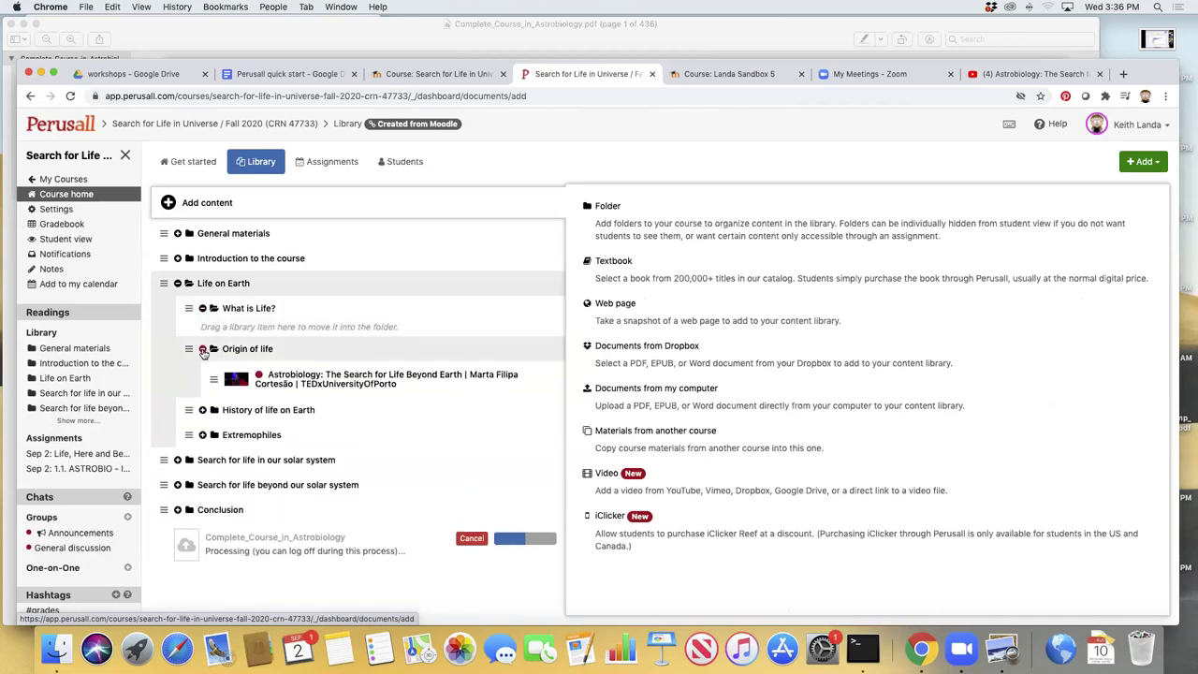
drag(208, 376, 212, 557)
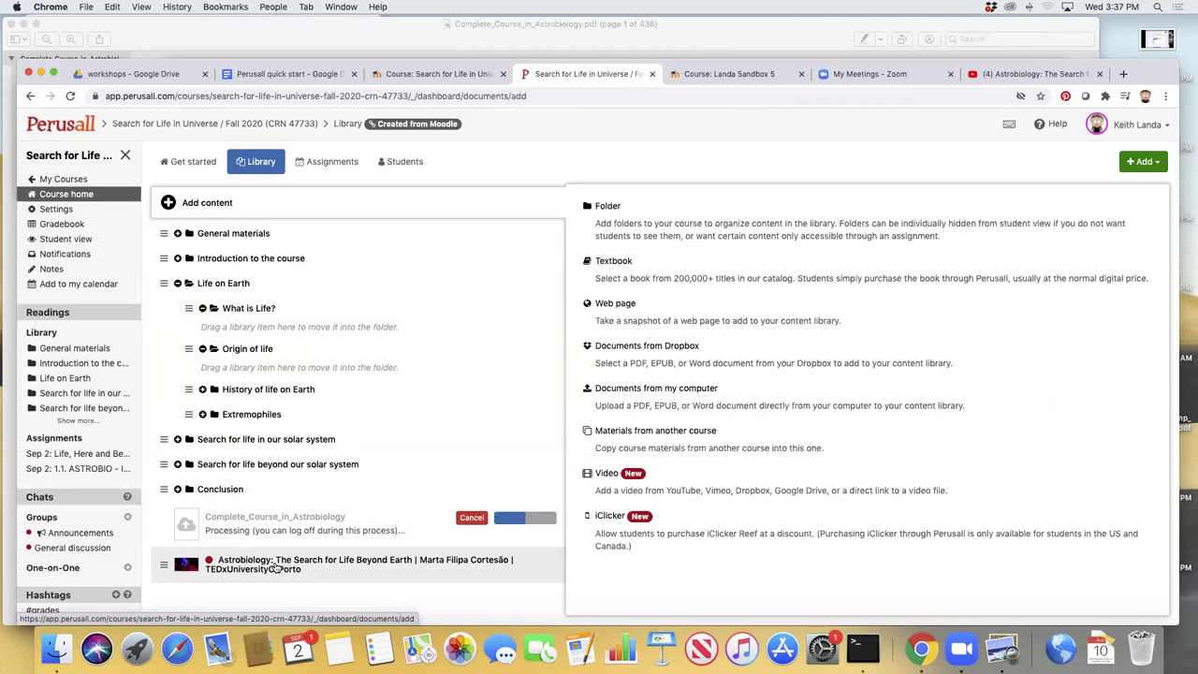
click(178, 283)
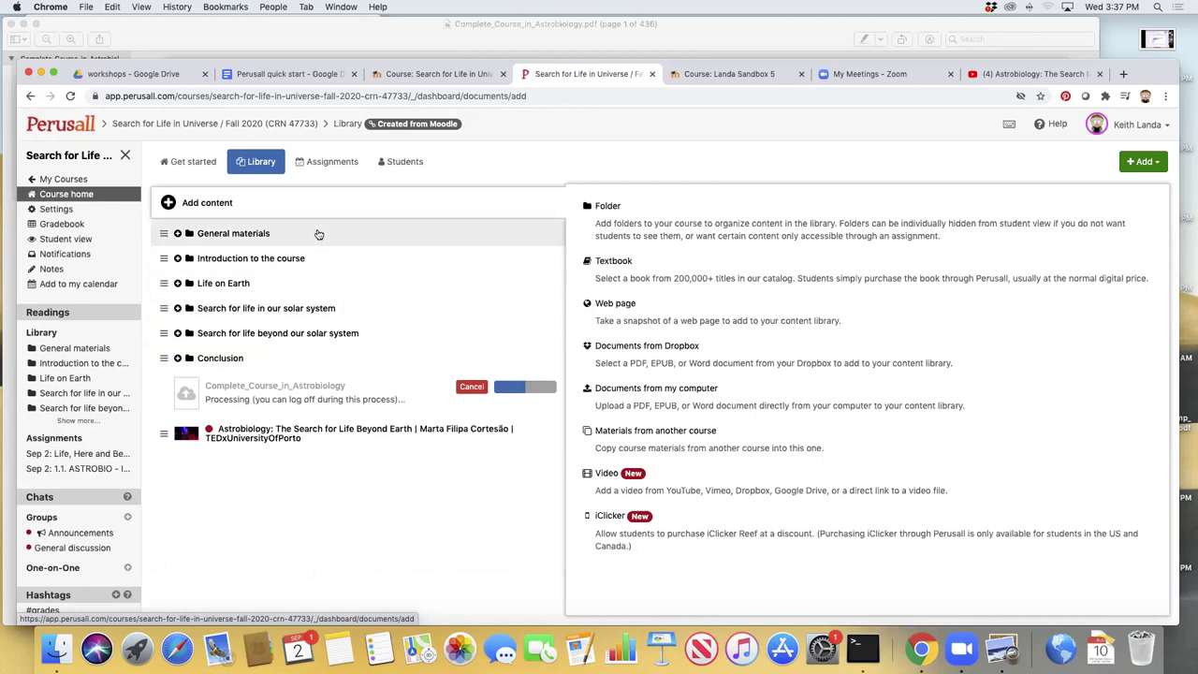
Step: View the course assignments and open the article "Life, Here and Beyond | Astrobiology at NASA" from the library's What is astrobiology? folder
click(323, 163)
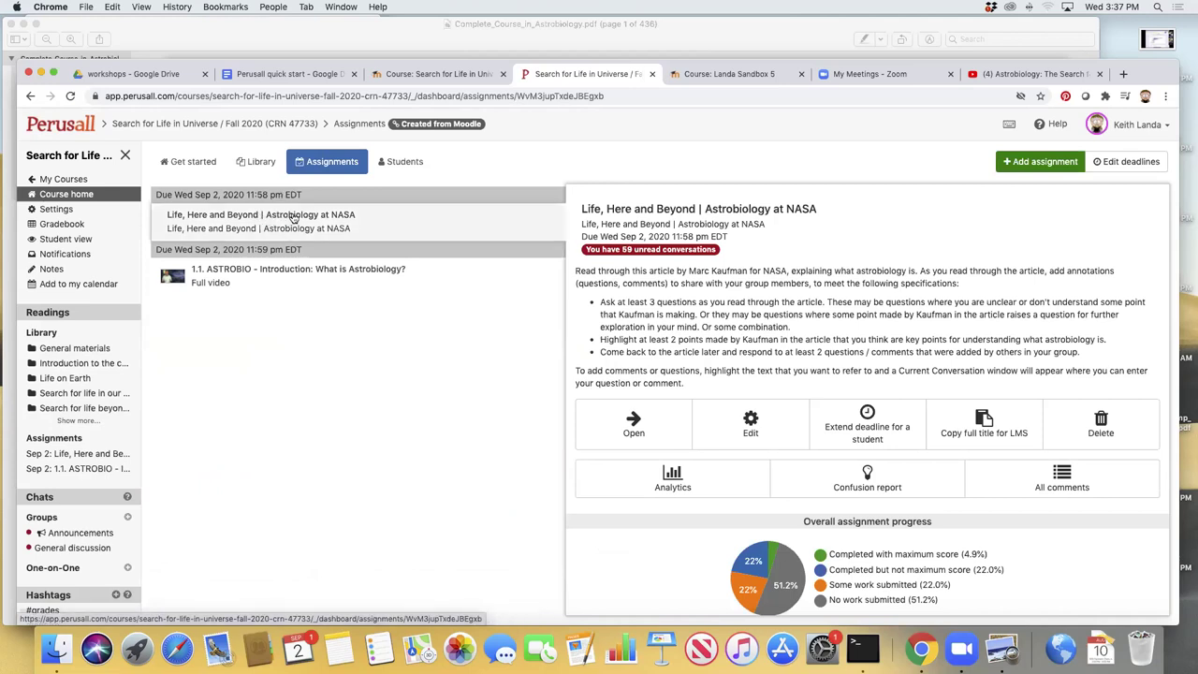
click(261, 162)
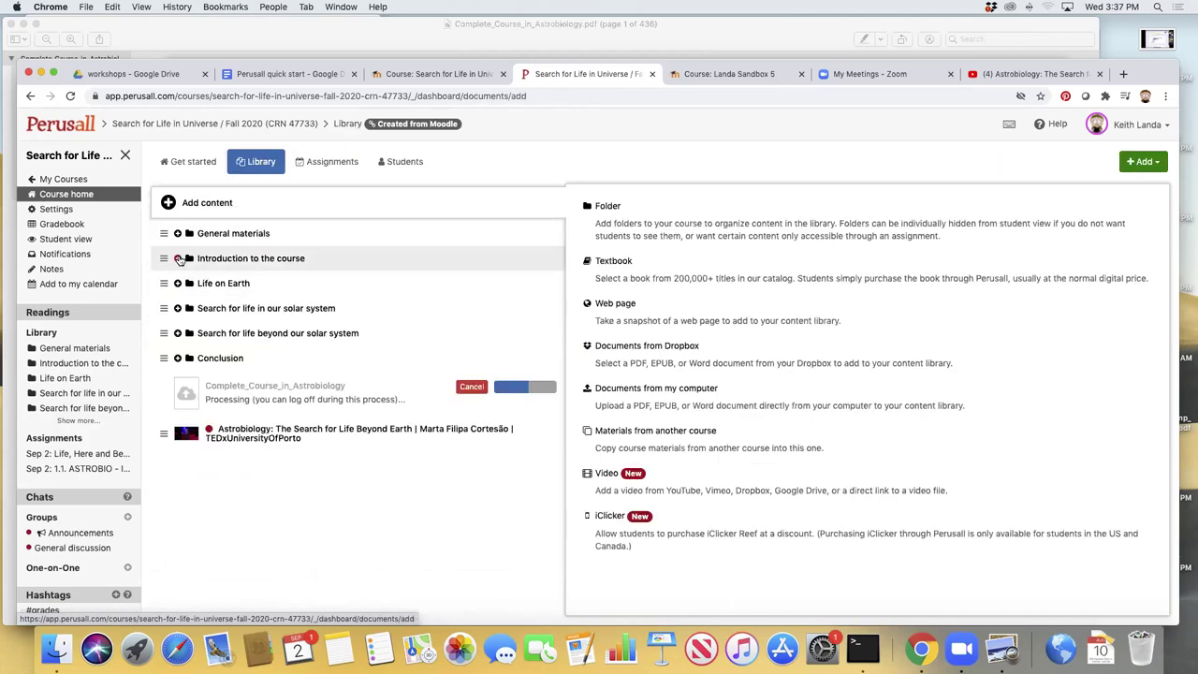
click(178, 258)
click(202, 283)
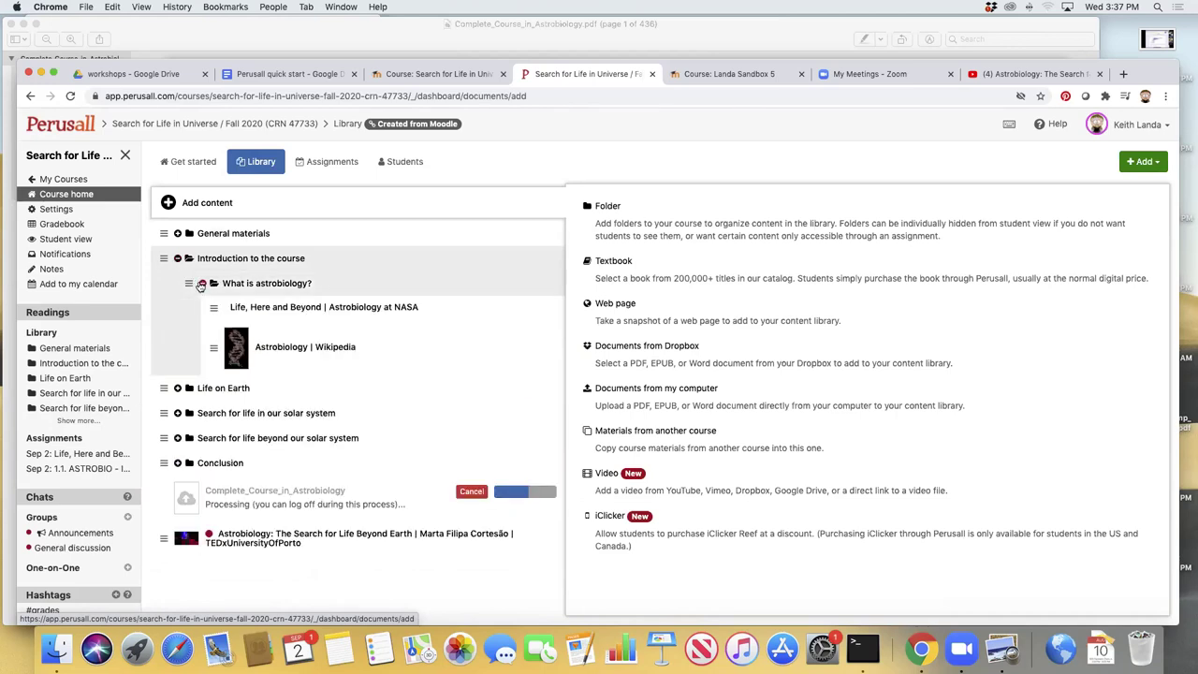
click(313, 307)
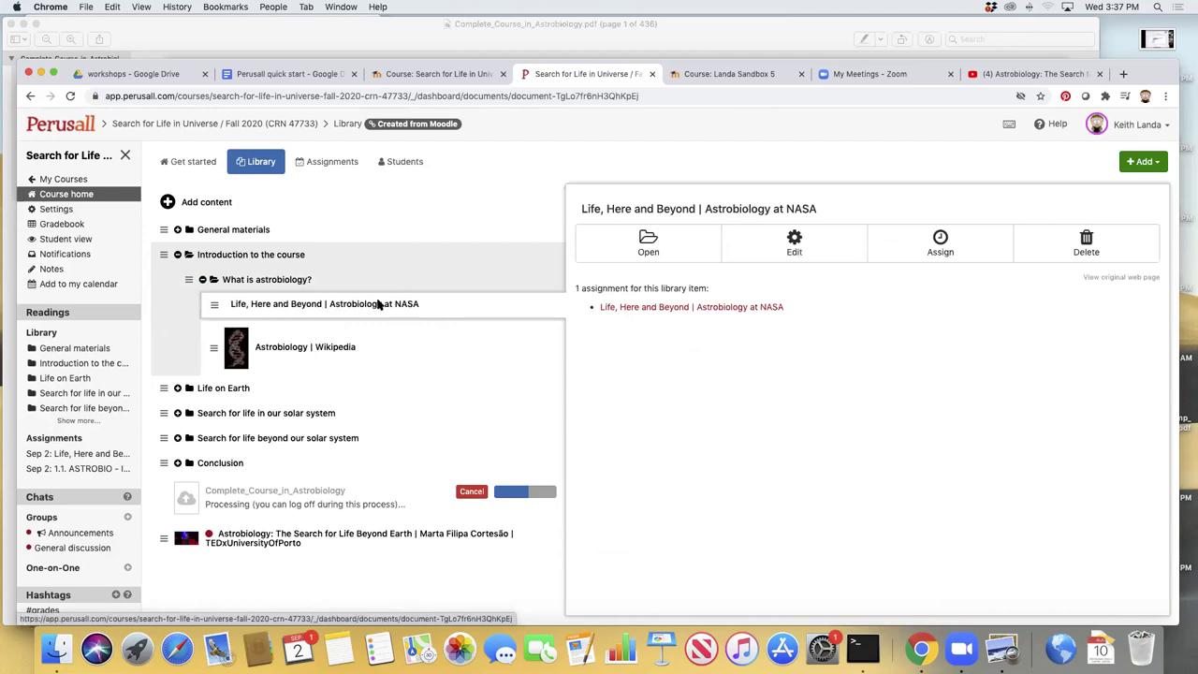
click(649, 244)
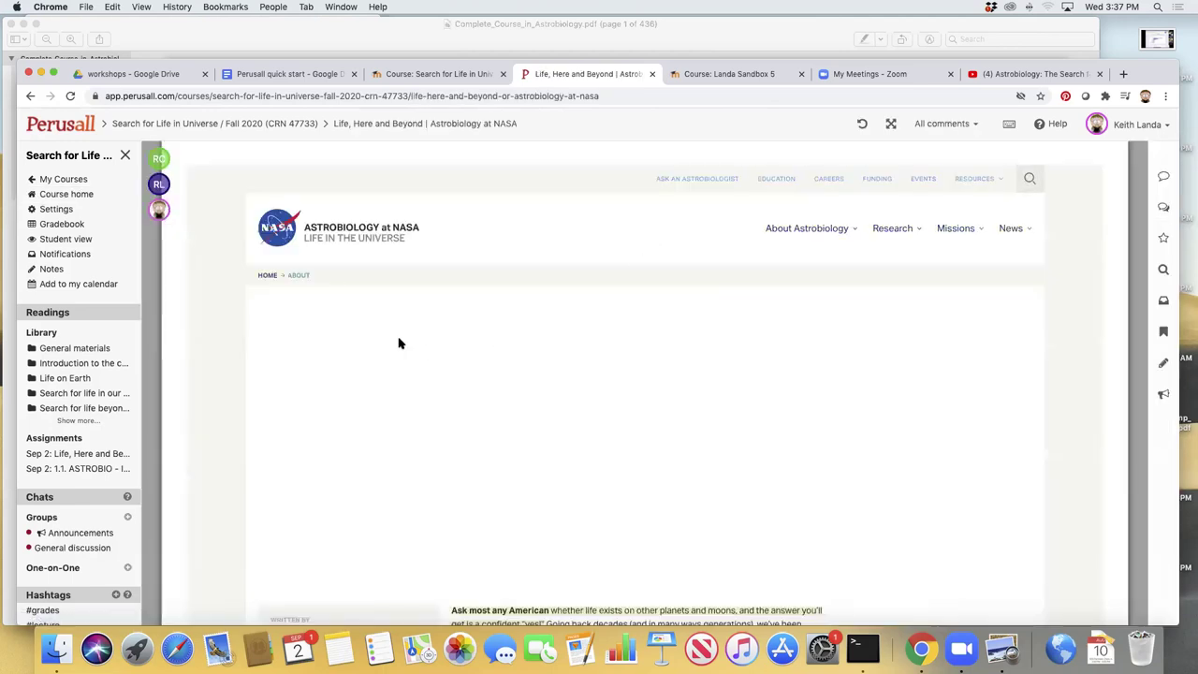
Step: Look through the NASA article and examine which passages are highlighted with annotations
scroll(450, 350, down, 5)
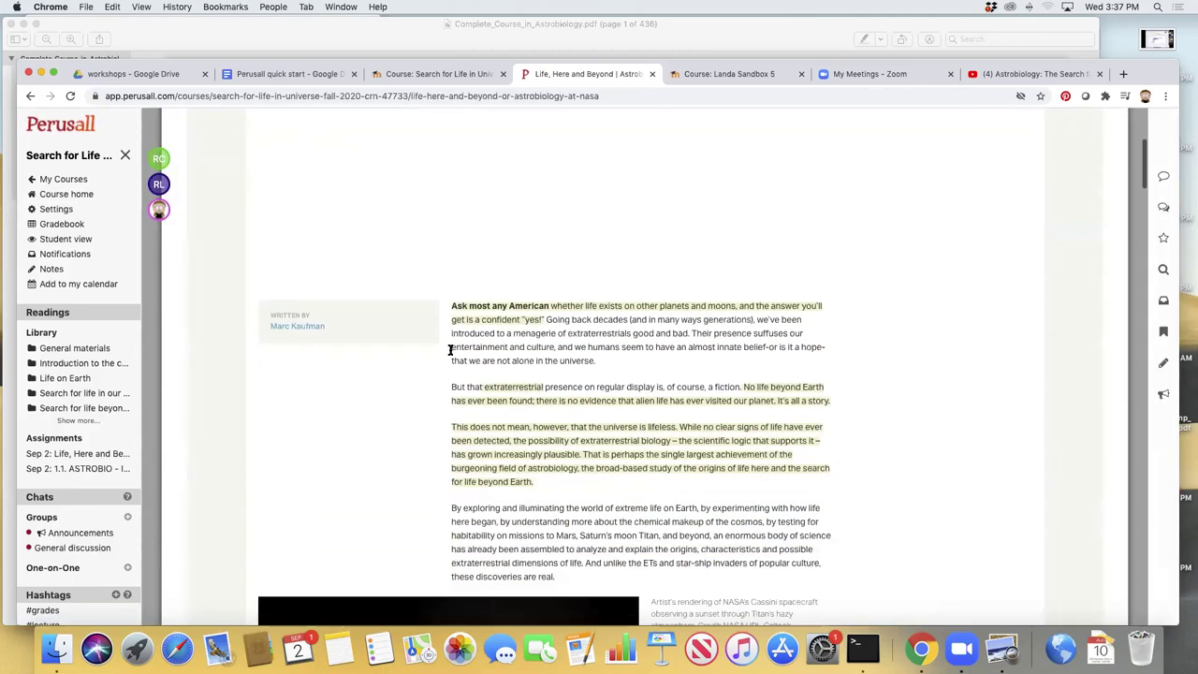
scroll(451, 350, down, 10)
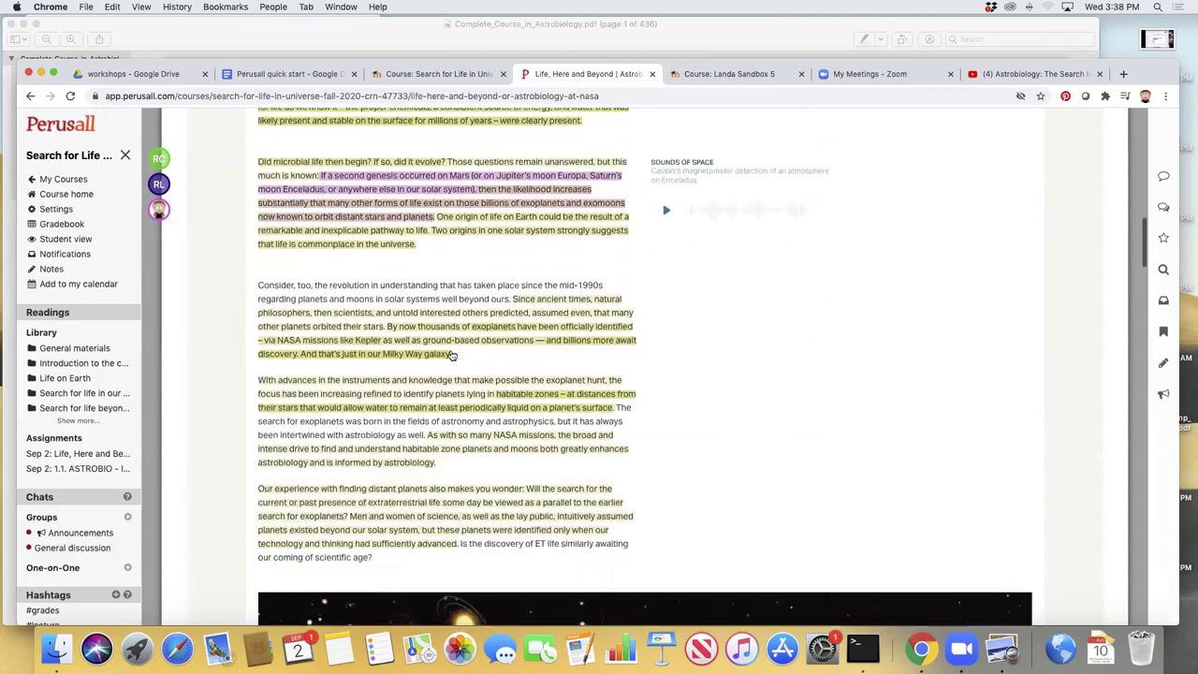
scroll(451, 355, down, 15)
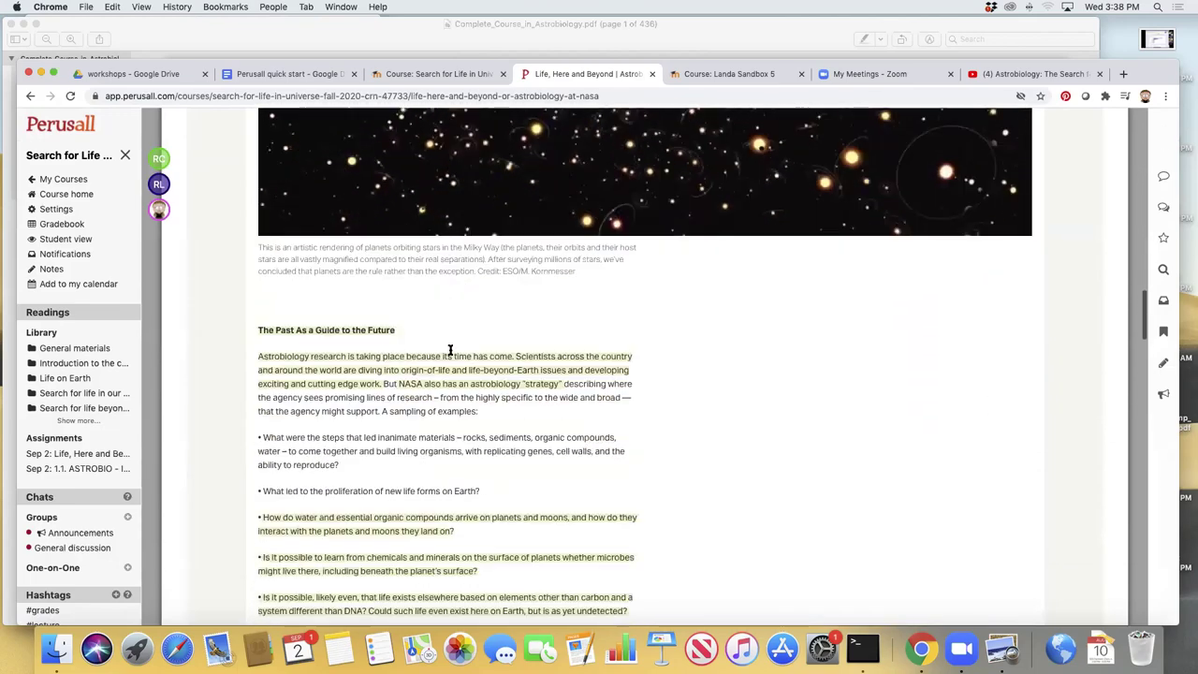
scroll(451, 350, down, 15)
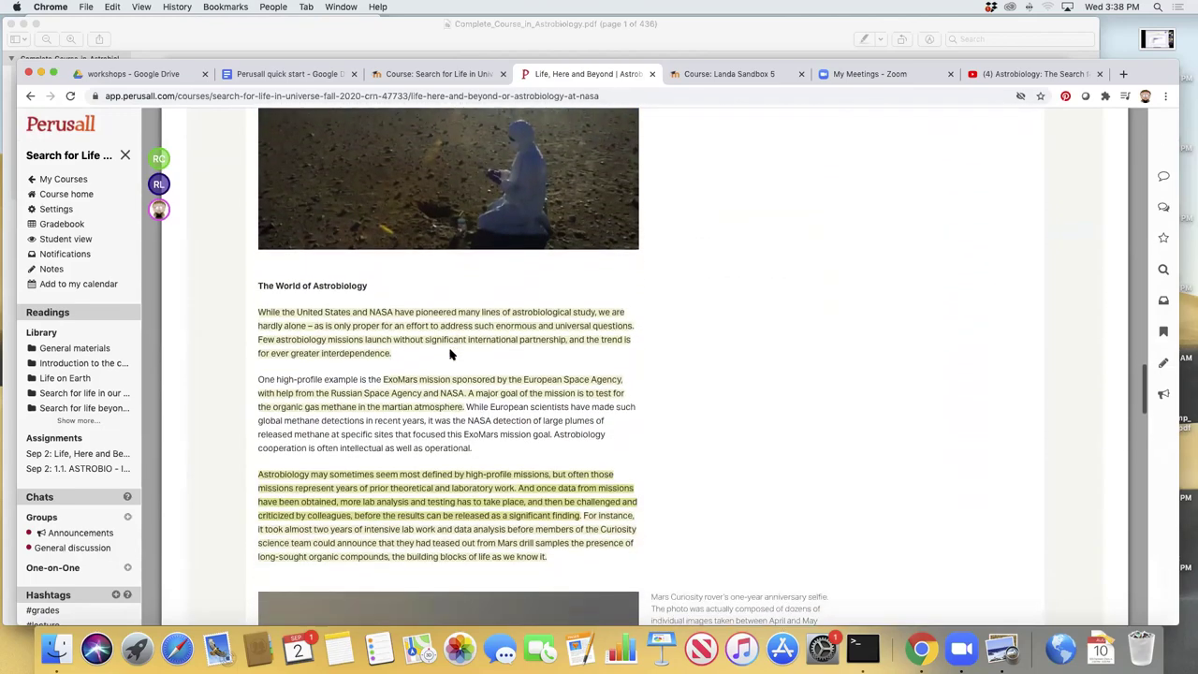
scroll(451, 354, down, 12)
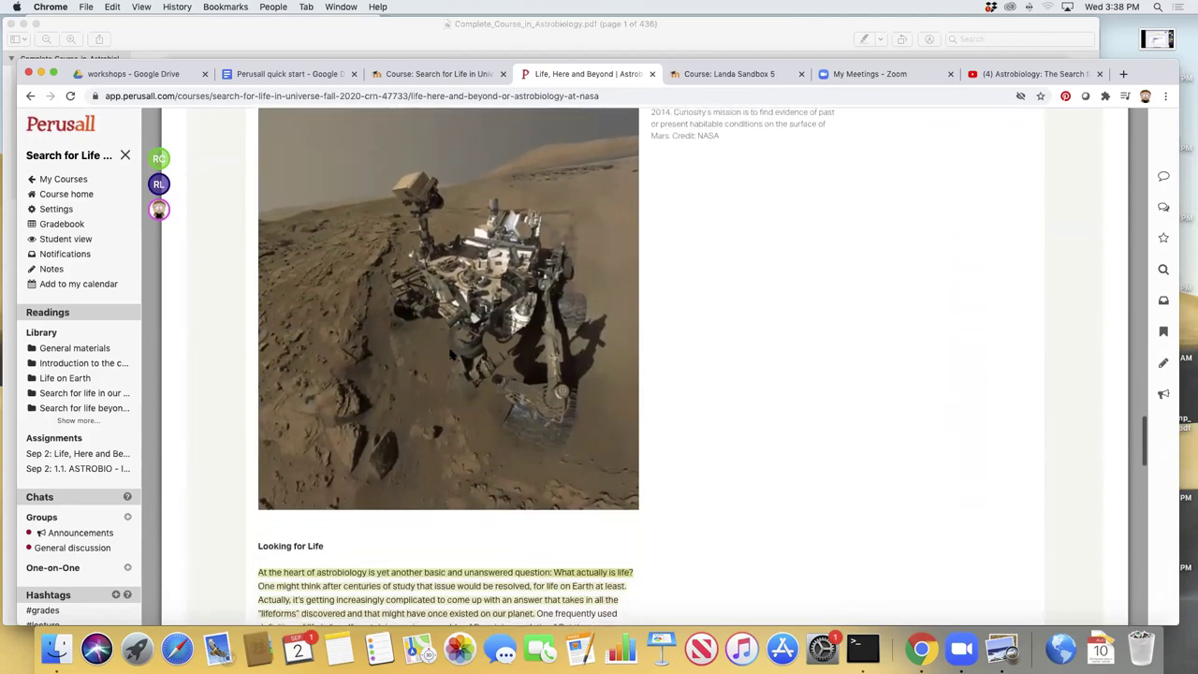
scroll(450, 354, down, 5)
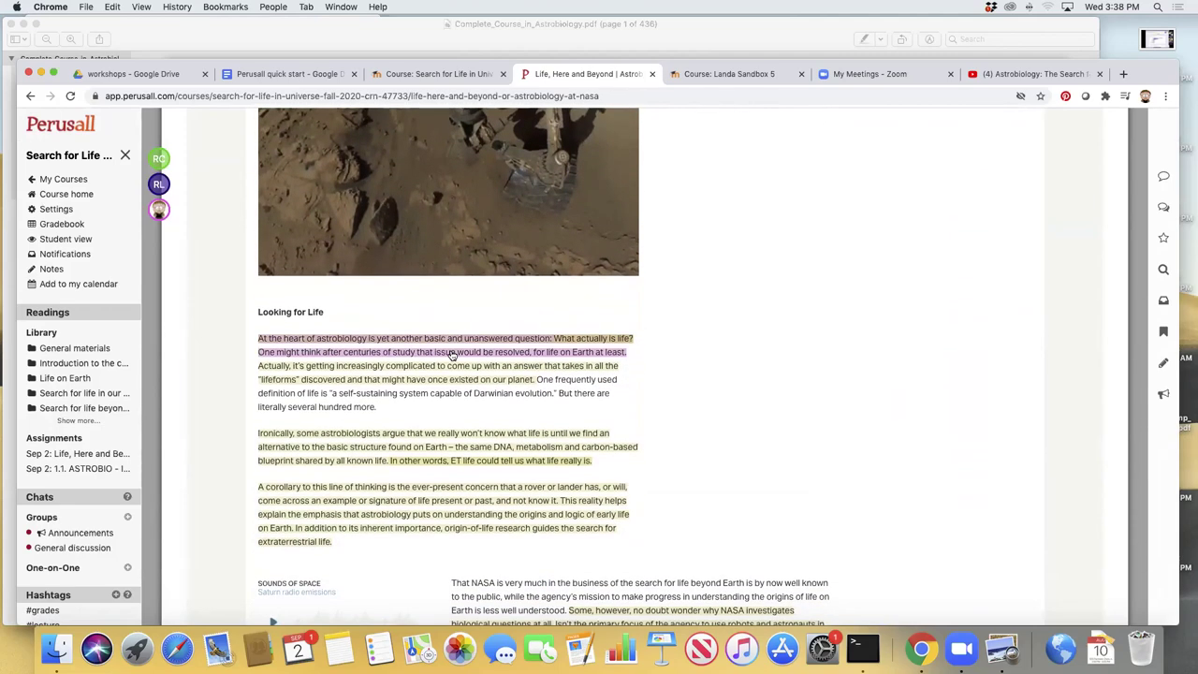
scroll(450, 354, down, 7)
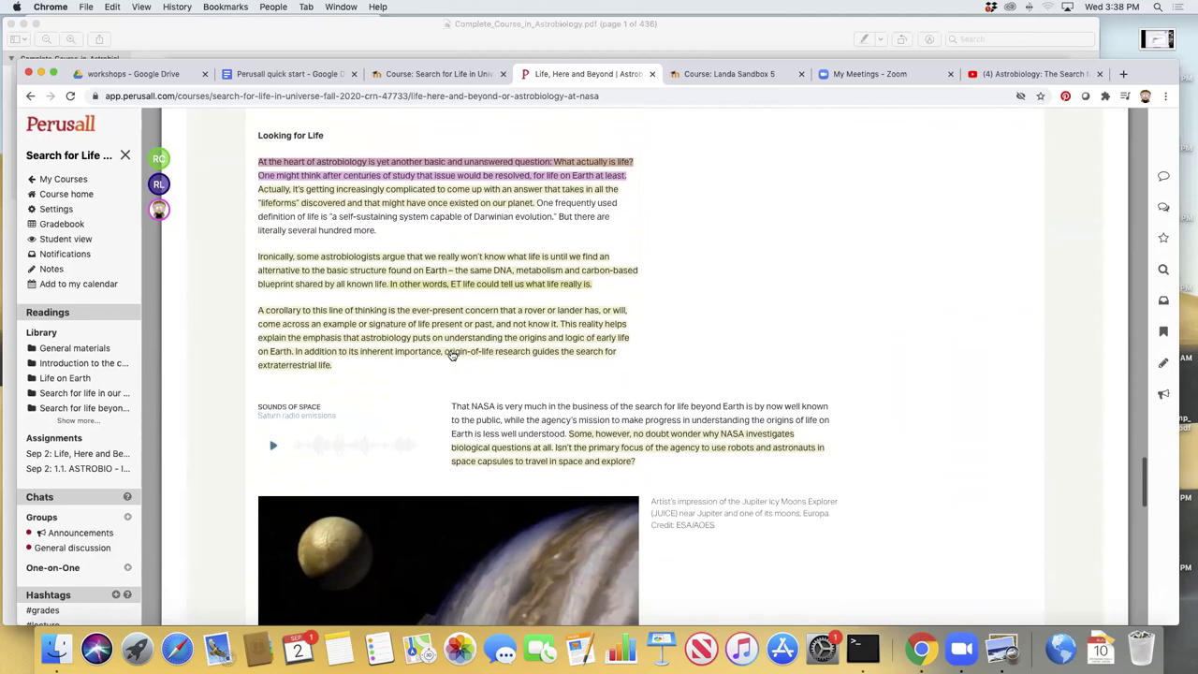
scroll(452, 355, down, 2)
scroll(450, 354, down, 4)
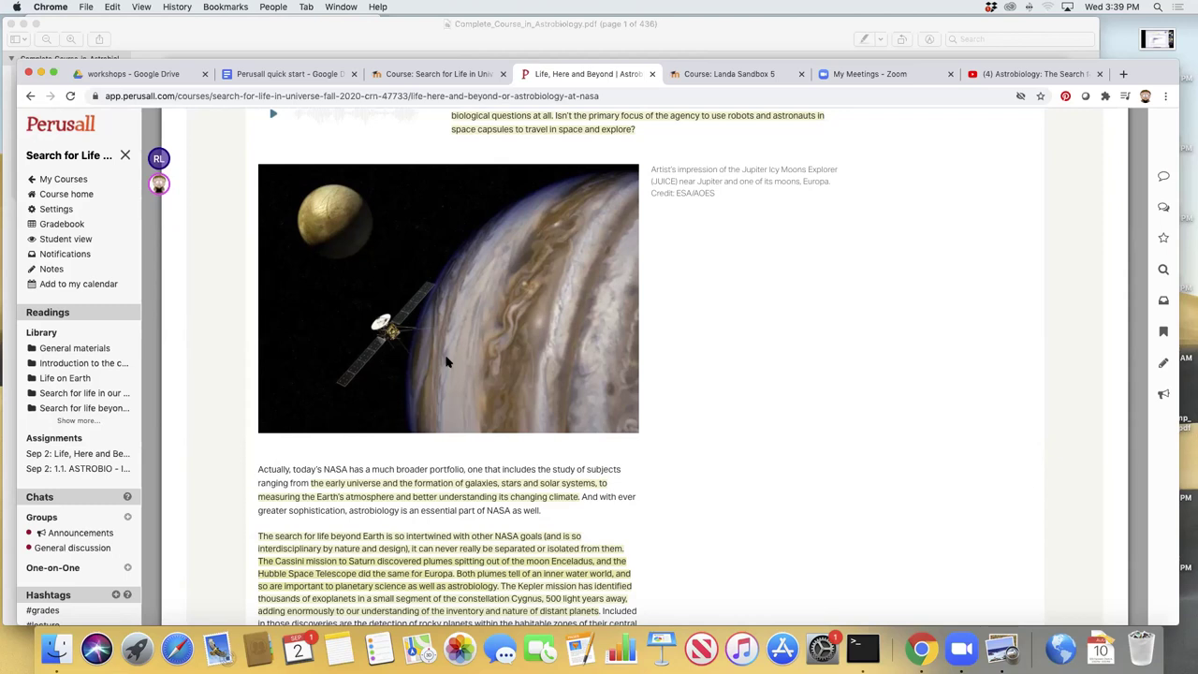
Step: Return to the course home and open the reading from the "Life, Here and Beyond | Astrobiology at NASA" assignment instead of the library
click(82, 195)
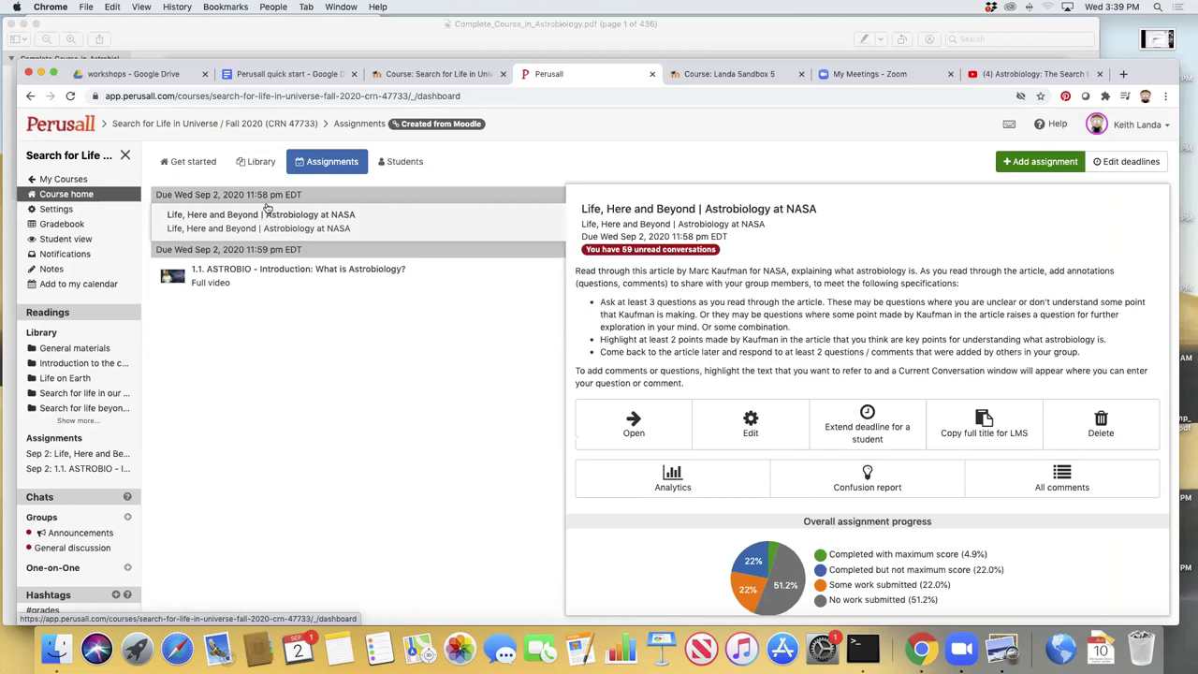
click(262, 164)
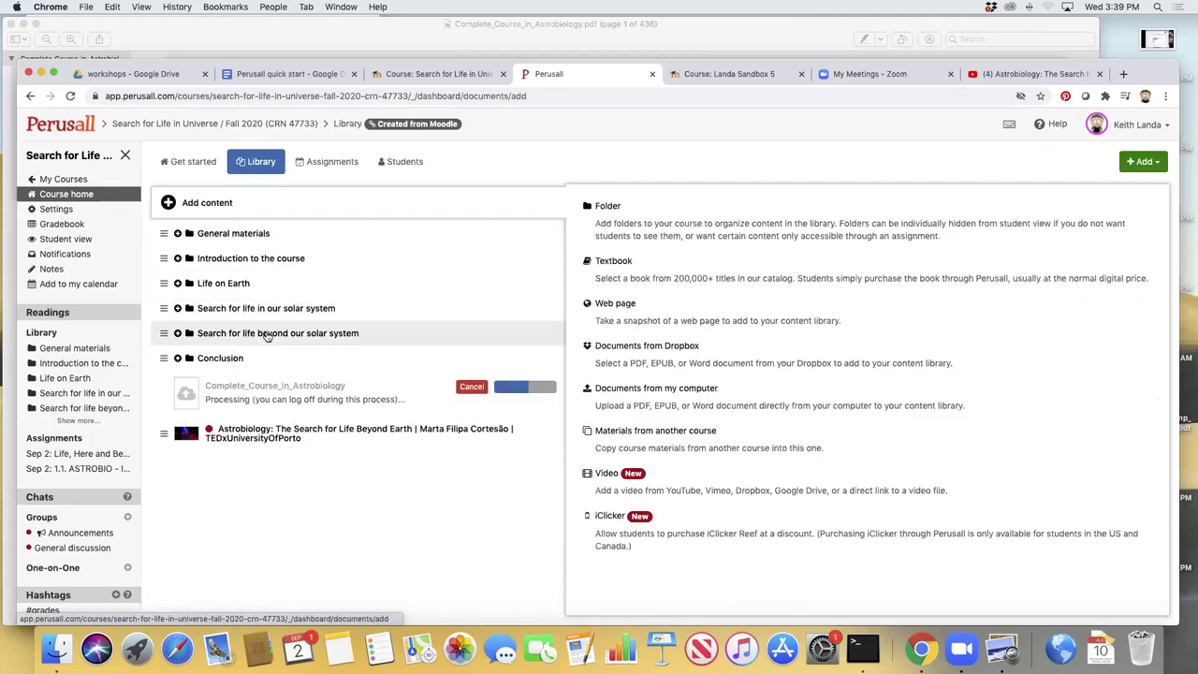
click(326, 162)
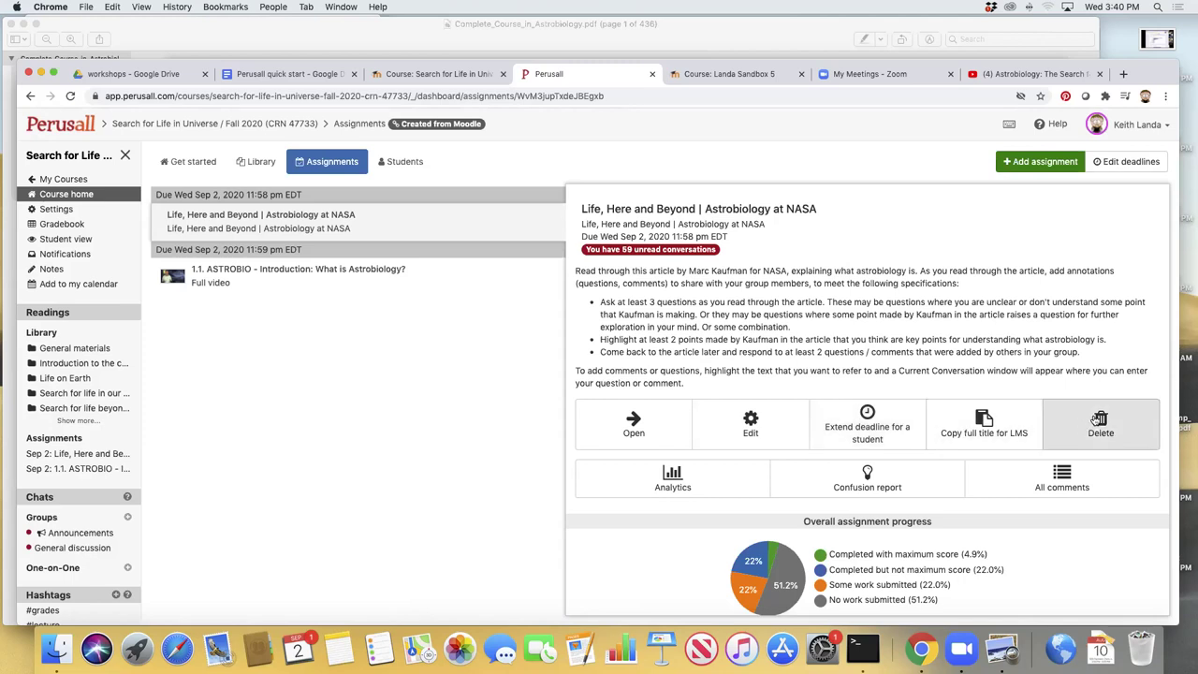
click(633, 429)
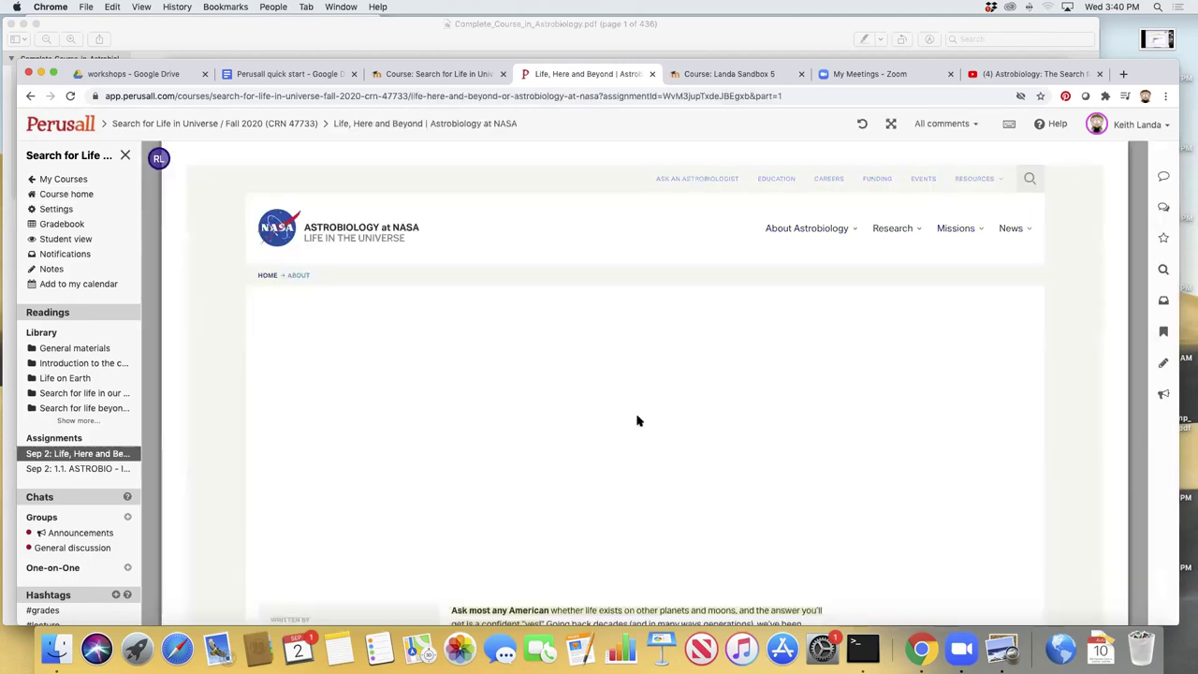
Step: View the conversation on the highlighted paragraph starting "This does not mean, however", close it and look over the following annotated passages
scroll(636, 420, down, 2)
scroll(637, 420, down, 5)
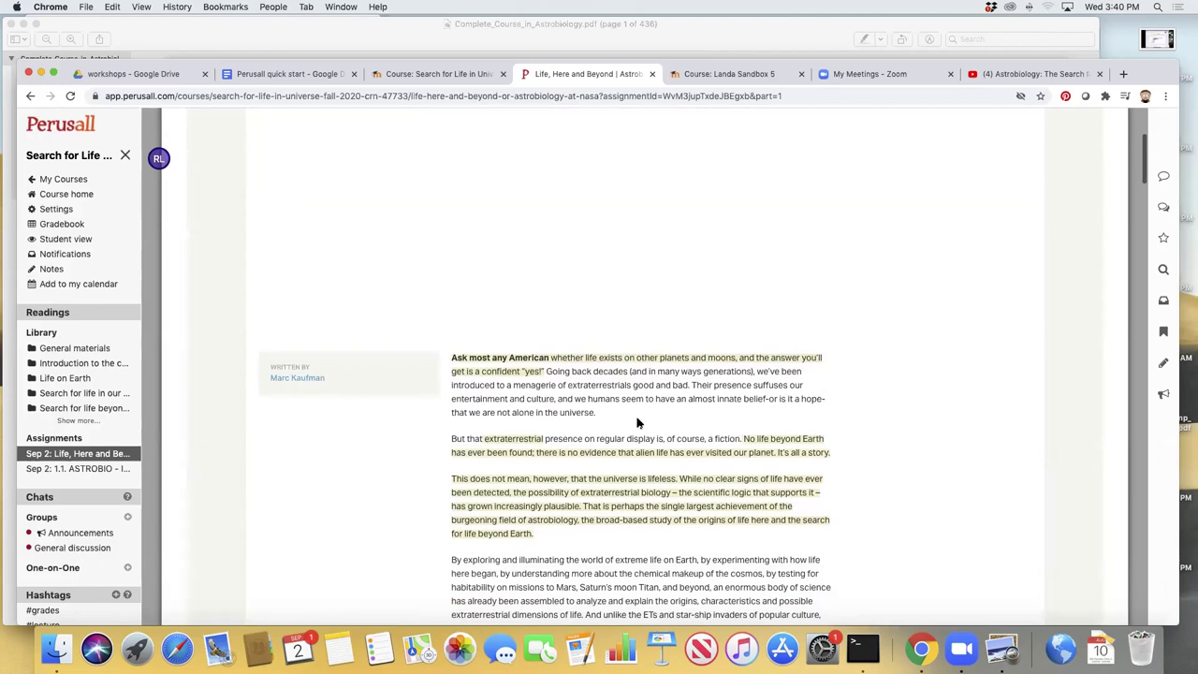
click(571, 482)
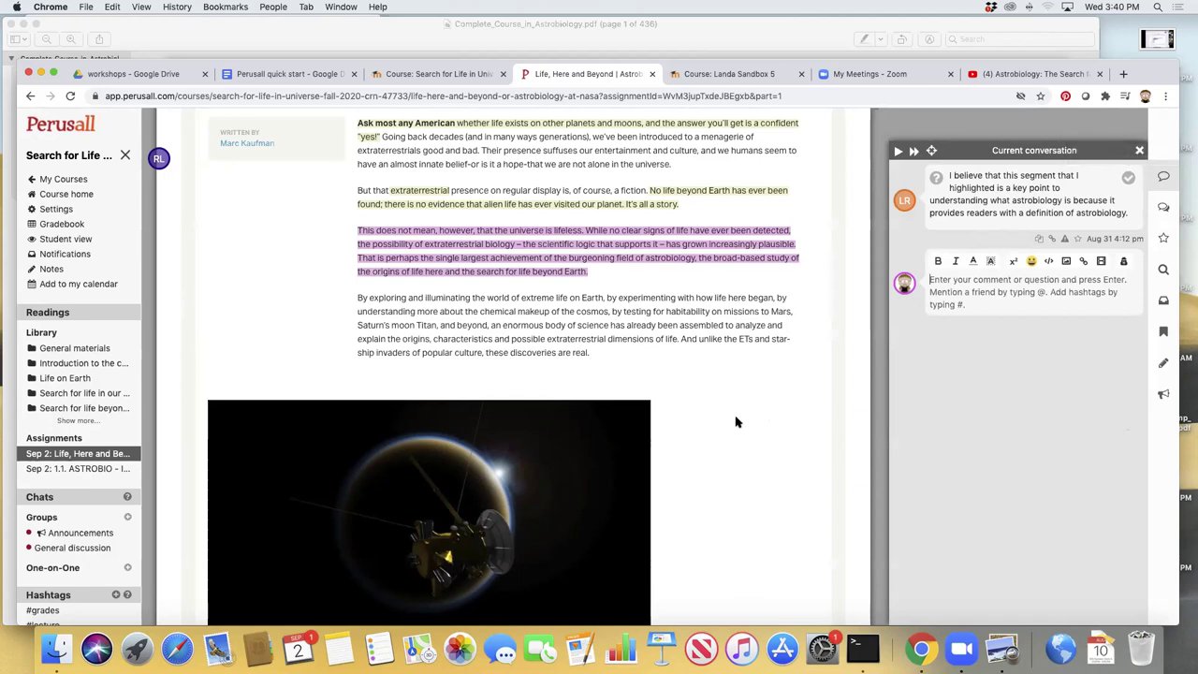
scroll(684, 388, up, 5)
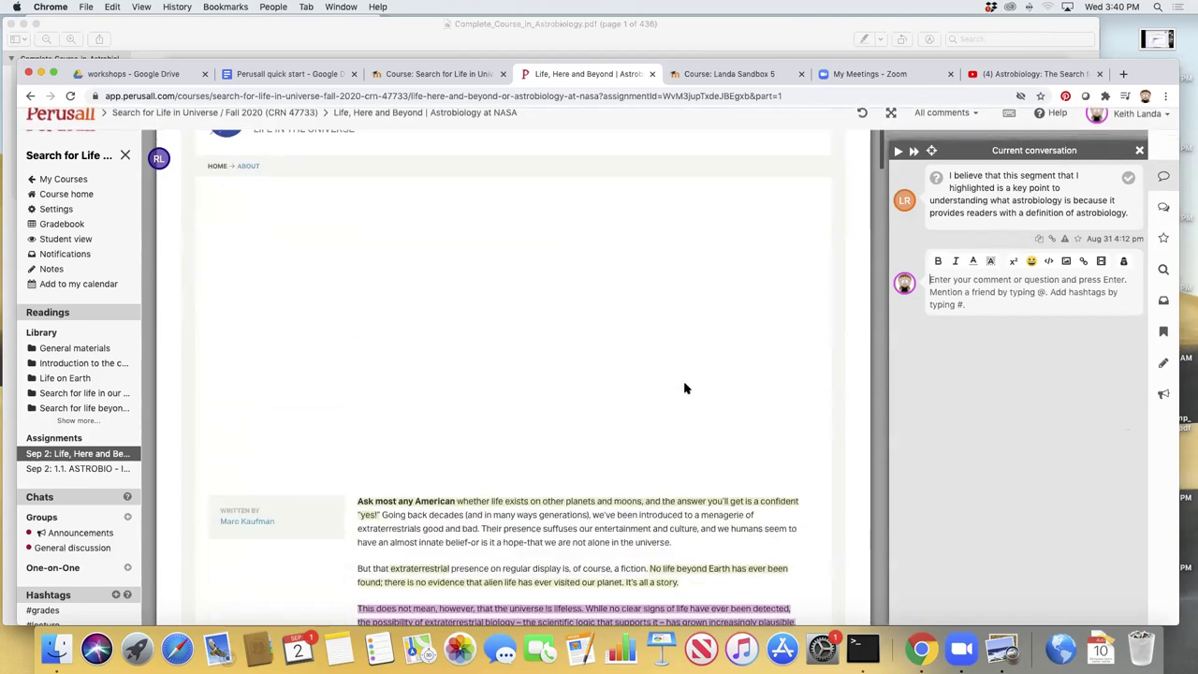
scroll(684, 388, down, 5)
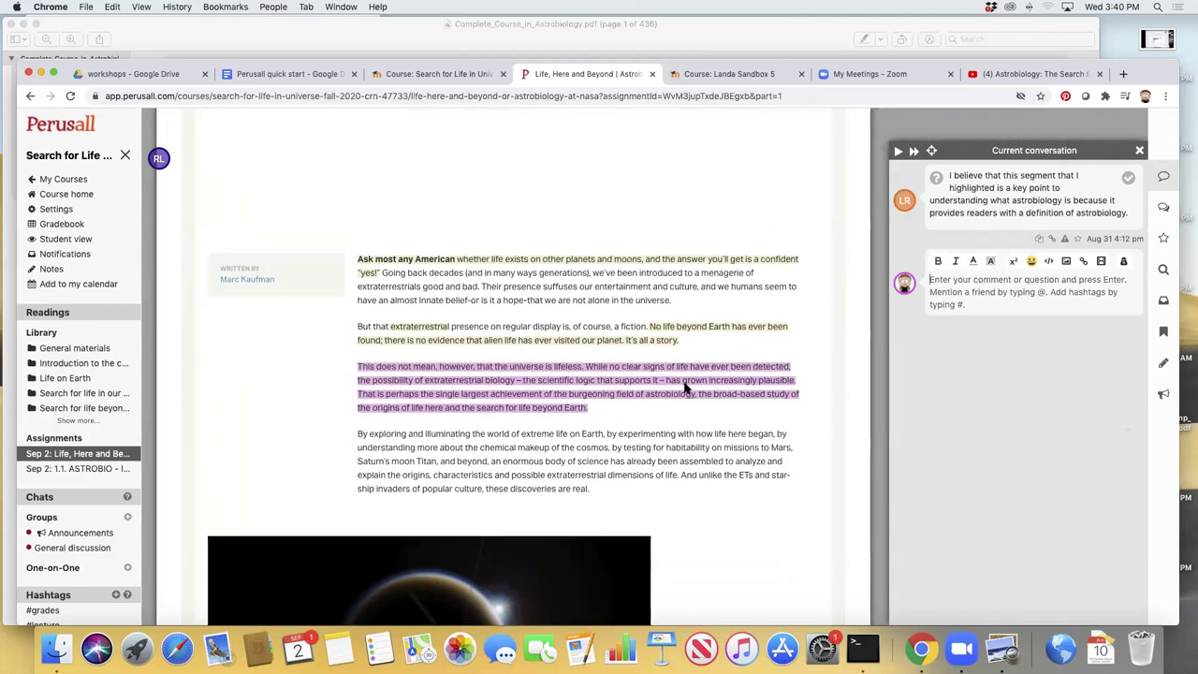
click(1140, 151)
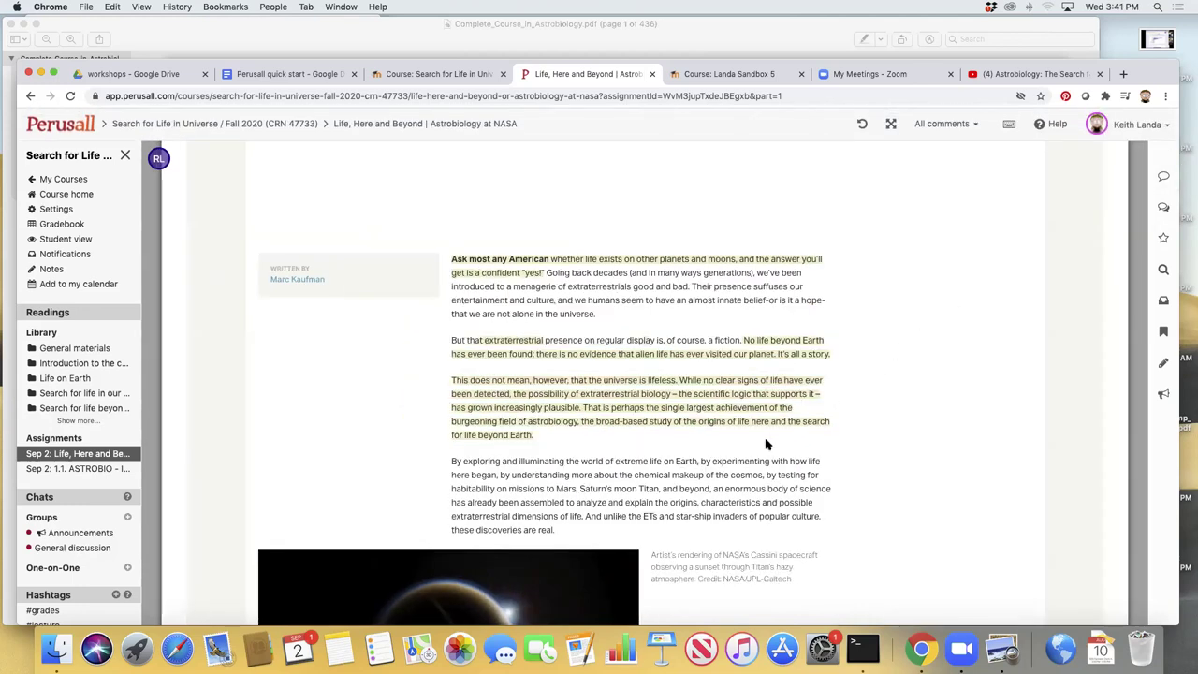
scroll(727, 465, down, 8)
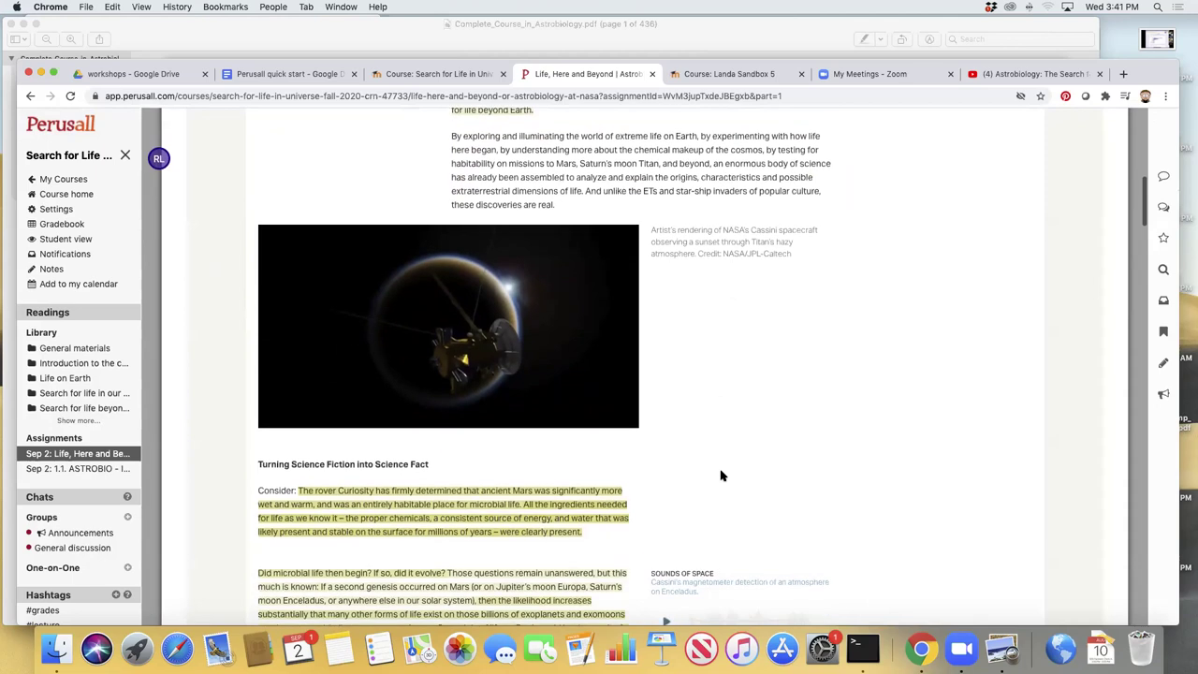
scroll(721, 477, down, 3)
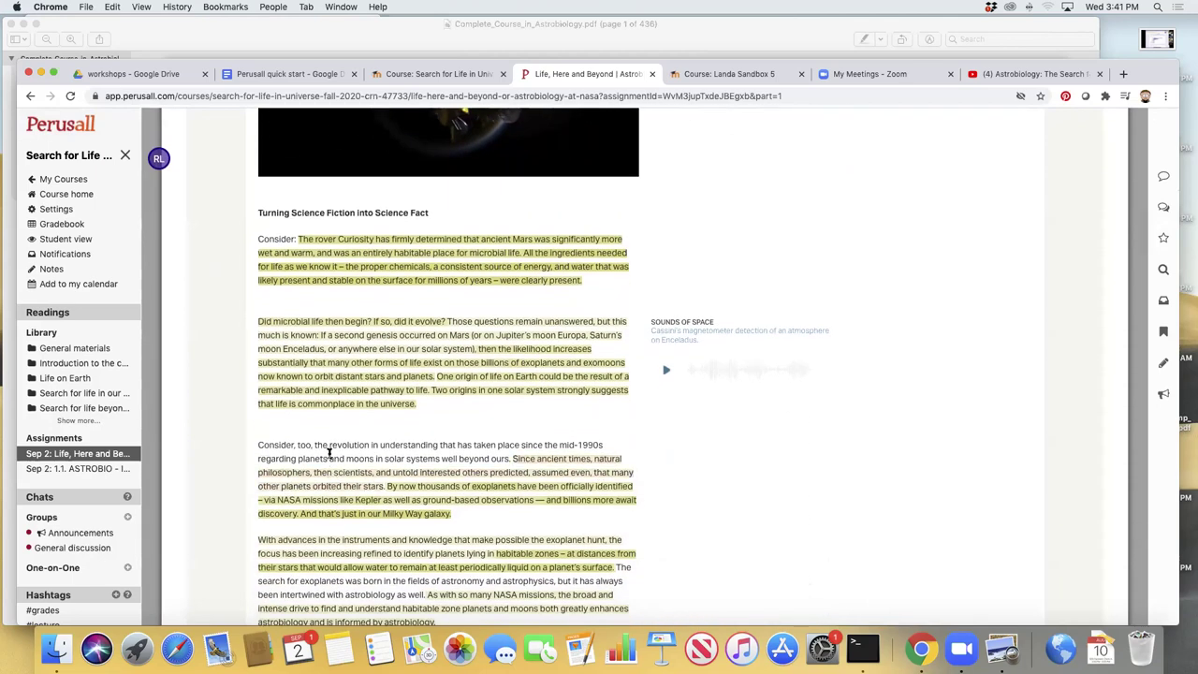
Step: Start a comment on "the revolution" and close it, then open the "What if they are still alive?" conversation from the list of all conversations
drag(315, 445, 373, 444)
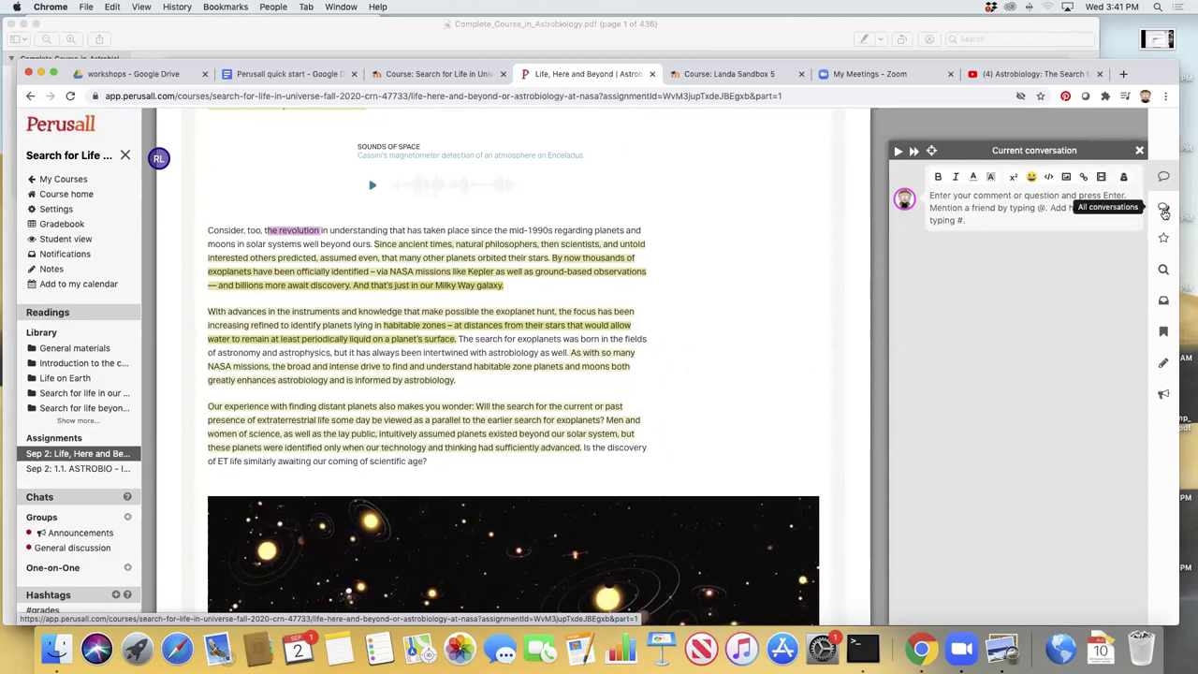
click(1140, 151)
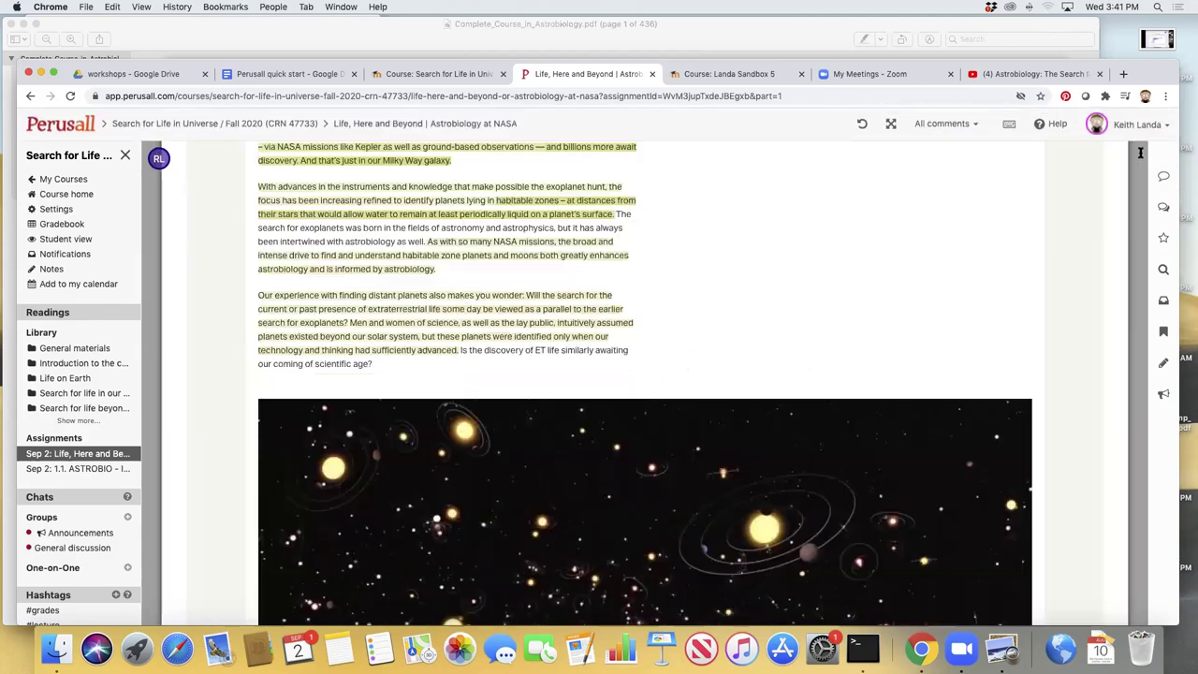
click(1164, 208)
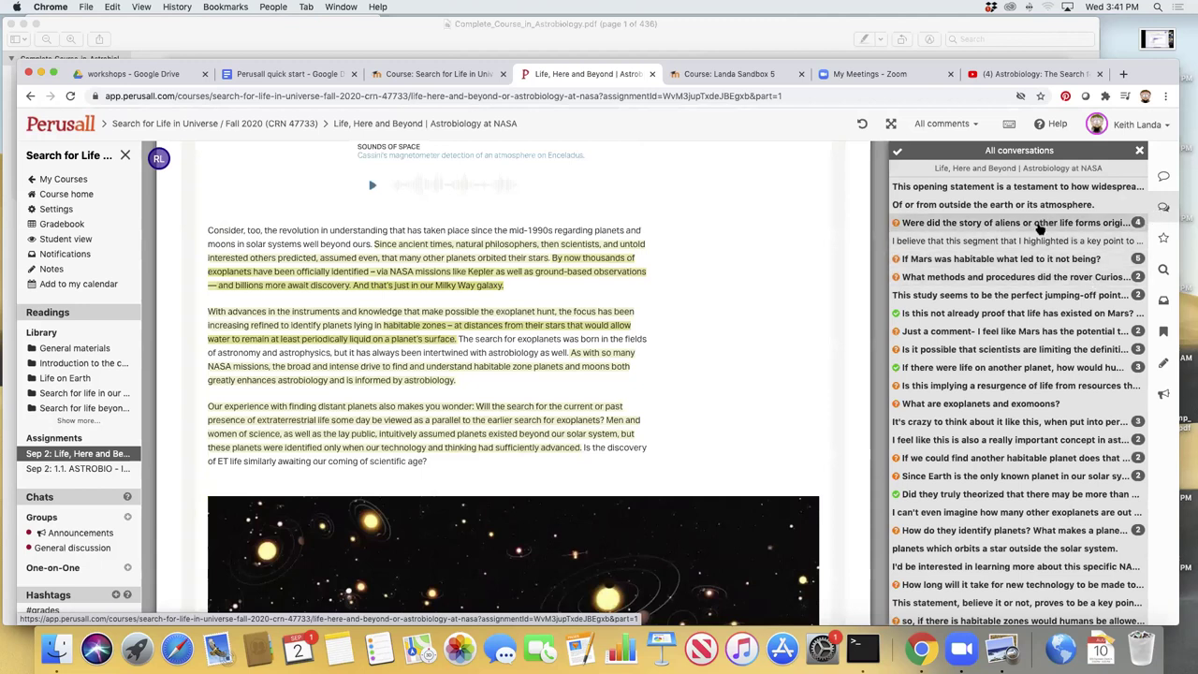
scroll(1055, 260, down, 2)
scroll(1056, 260, down, 10)
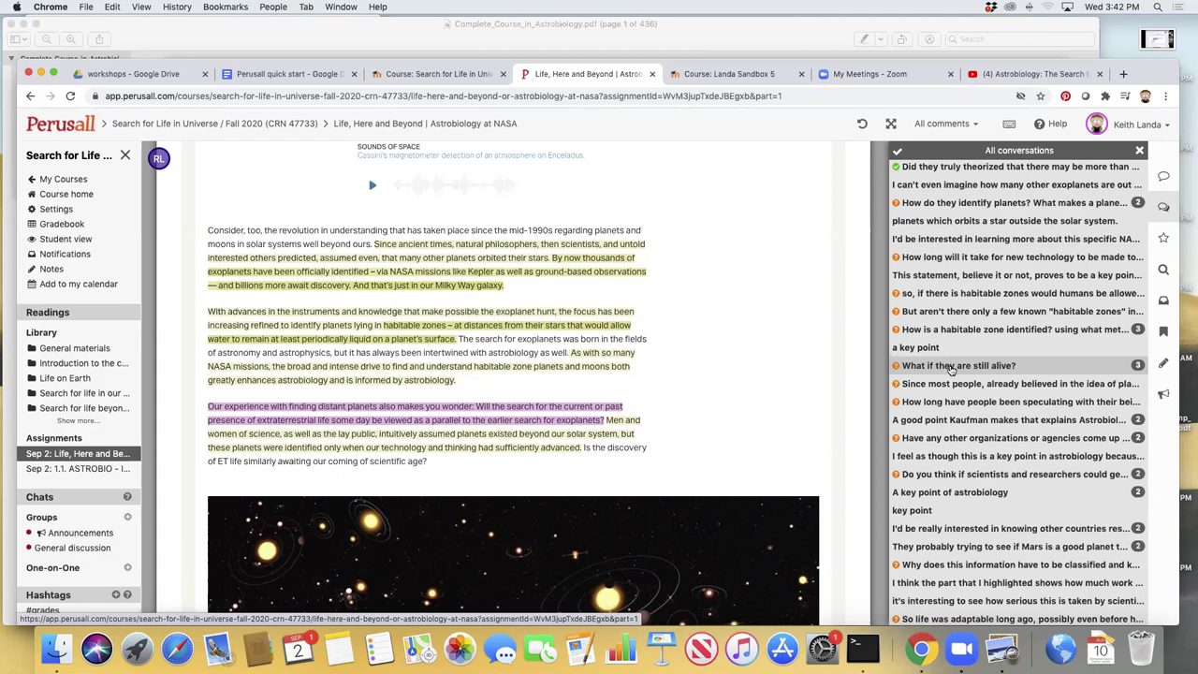
click(950, 367)
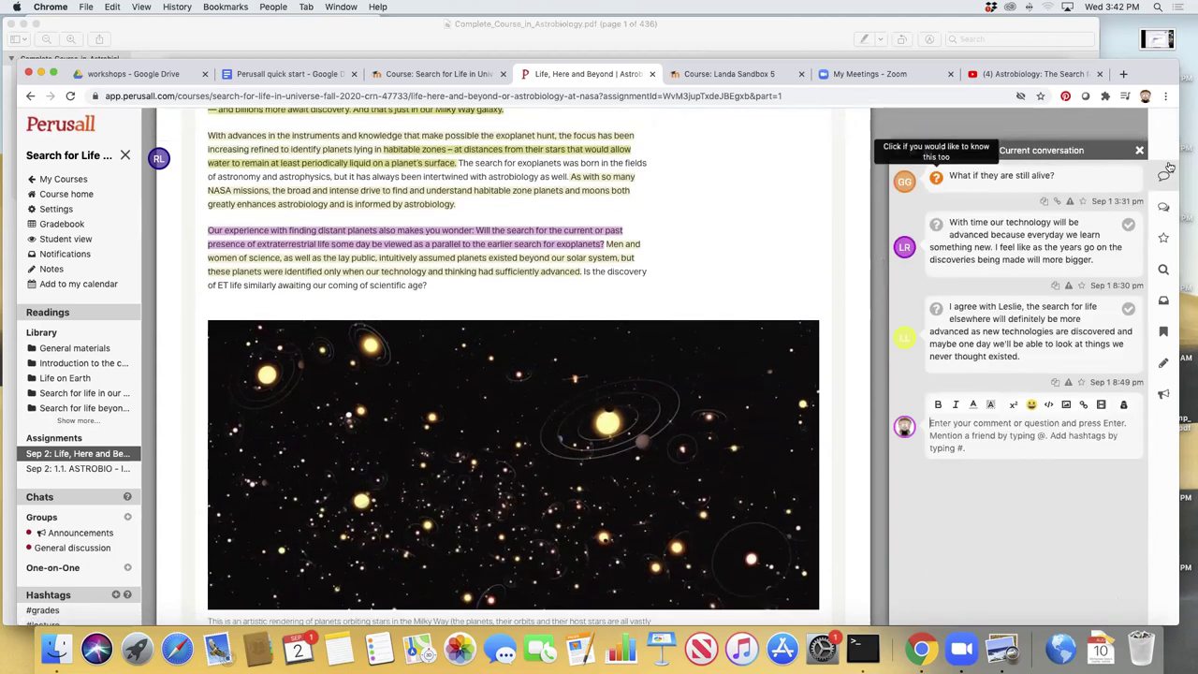
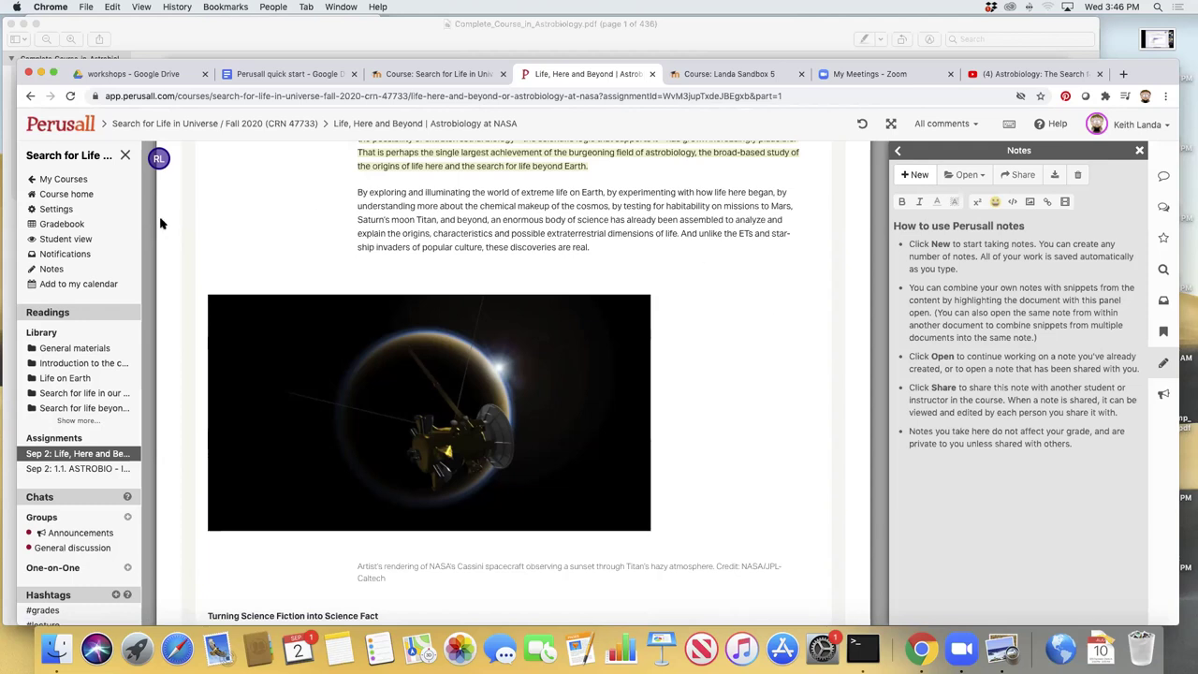
Step: Return to the course home, view the library's General materials folder and examine the details and progress of the NASA article assignment
click(82, 194)
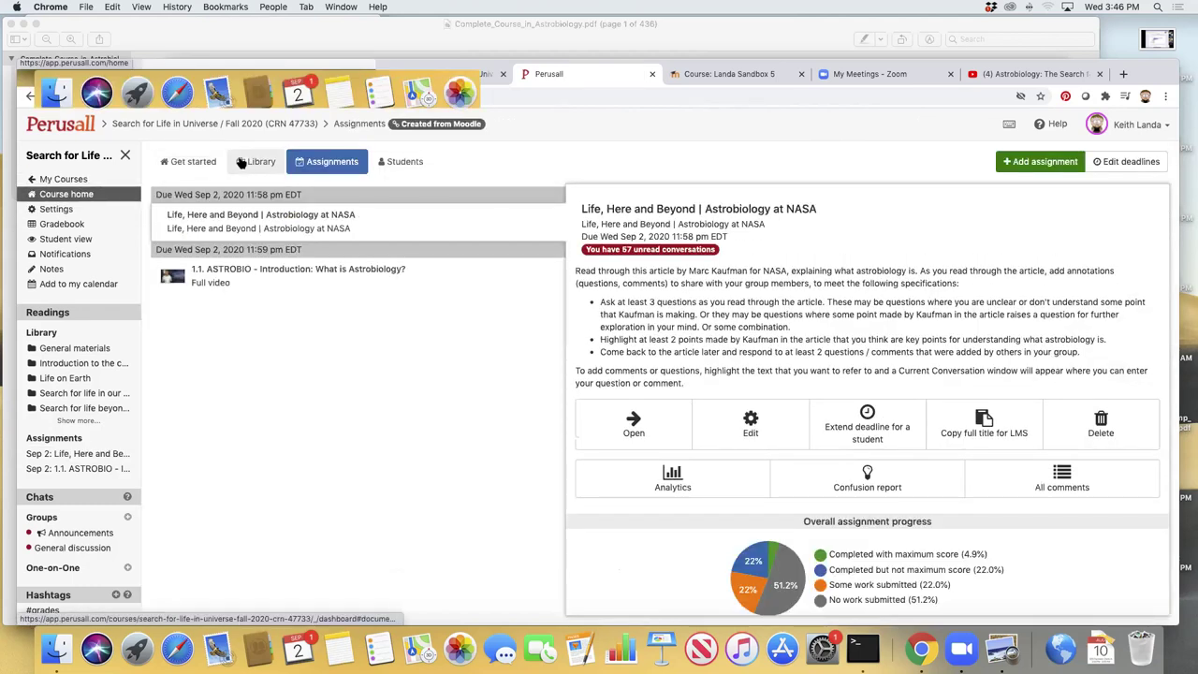
click(248, 162)
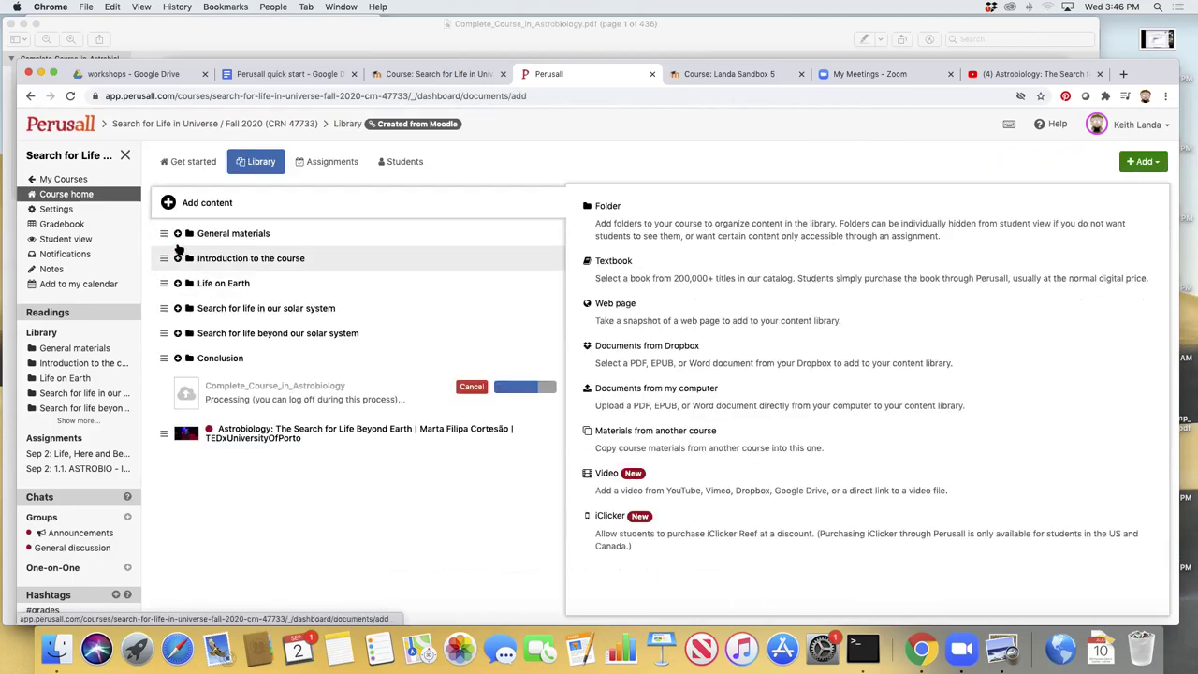
click(178, 234)
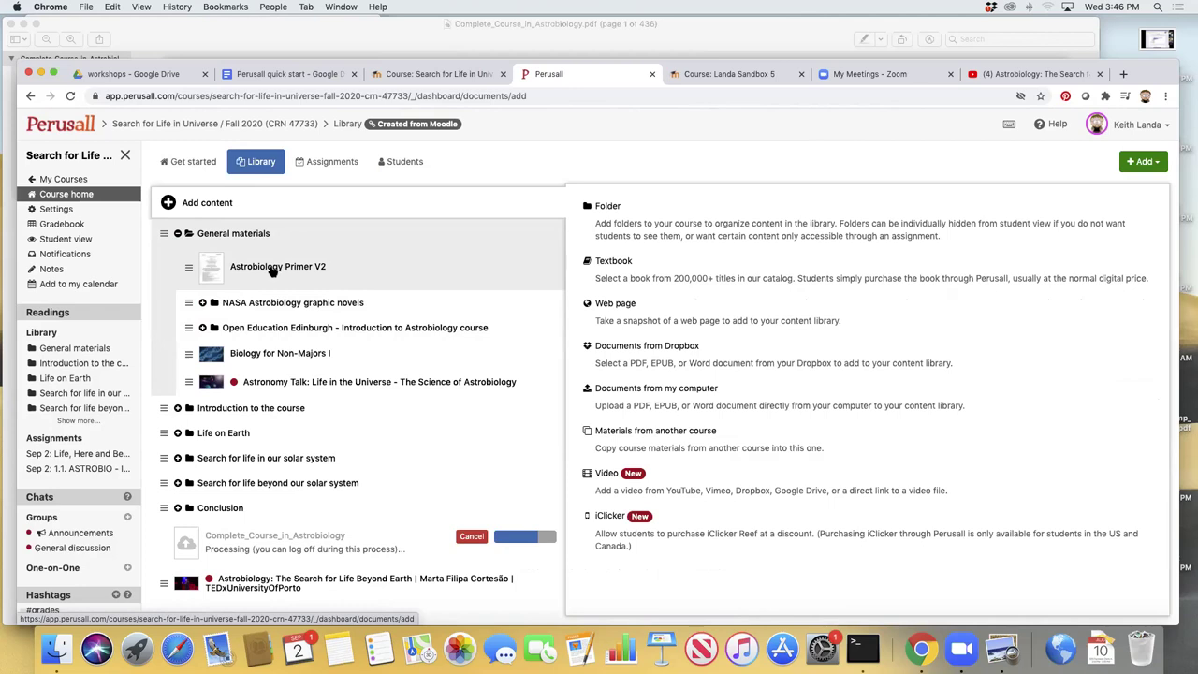
click(332, 163)
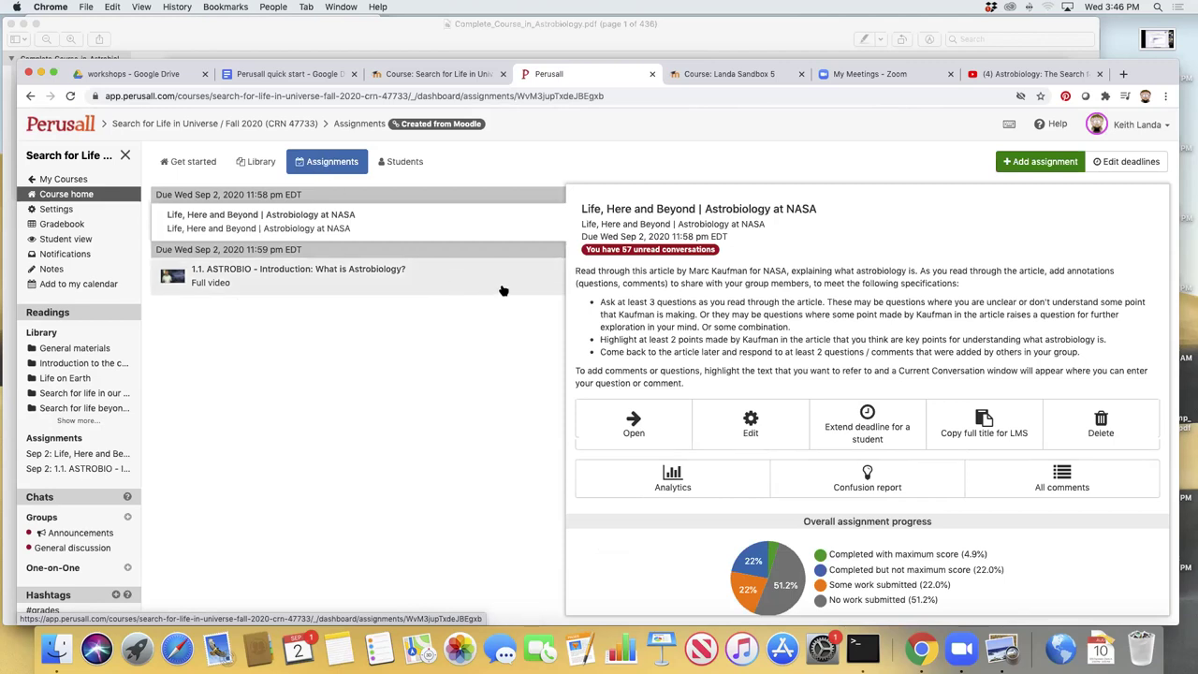
scroll(589, 334, down, 3)
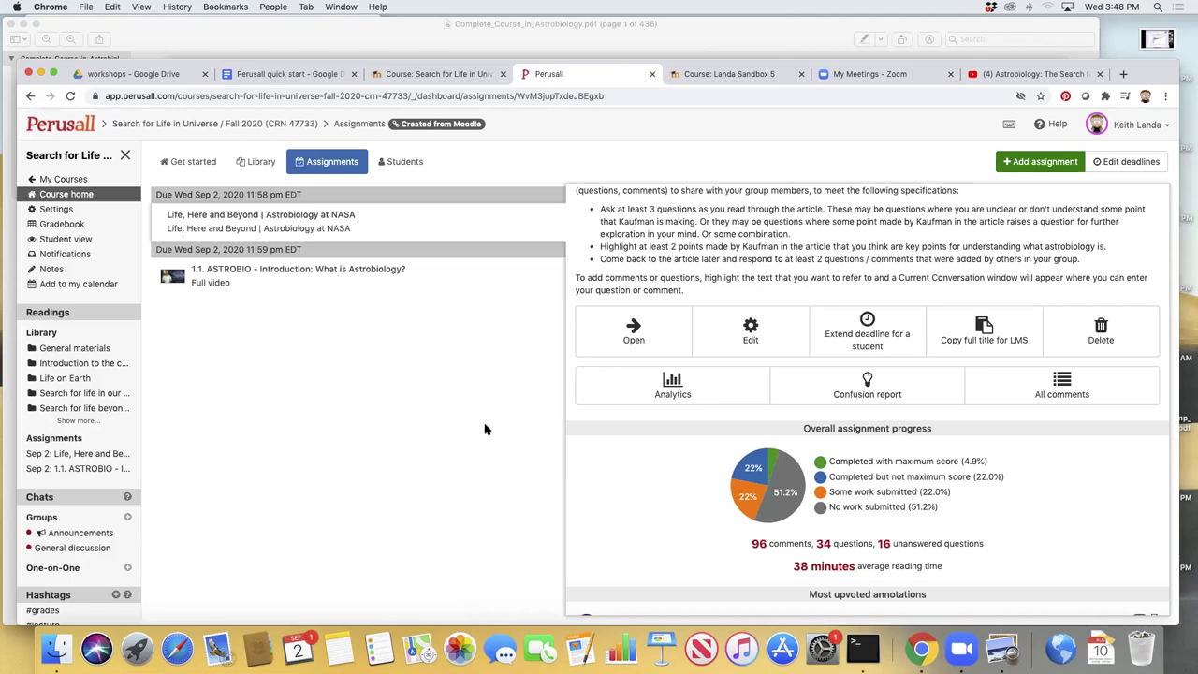
Step: Compare the course library with its assignments, then view and close the confusion report for the "Life, Here and Beyond | Astrobiology at NASA" assignment
click(253, 162)
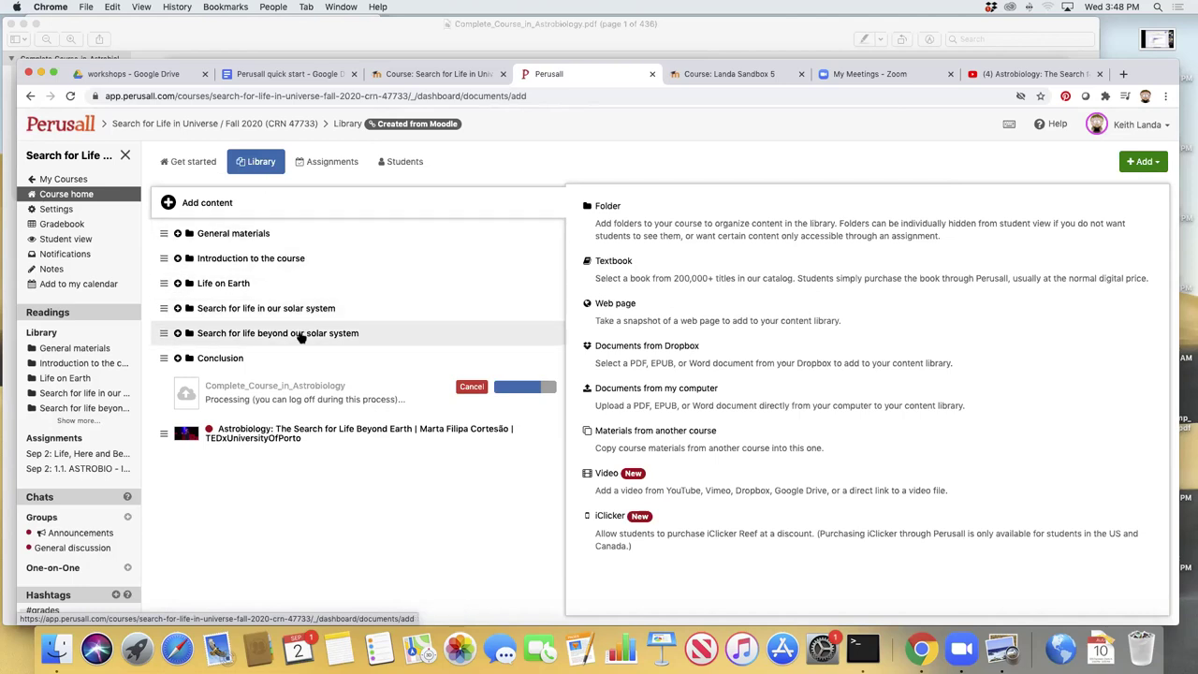
click(337, 166)
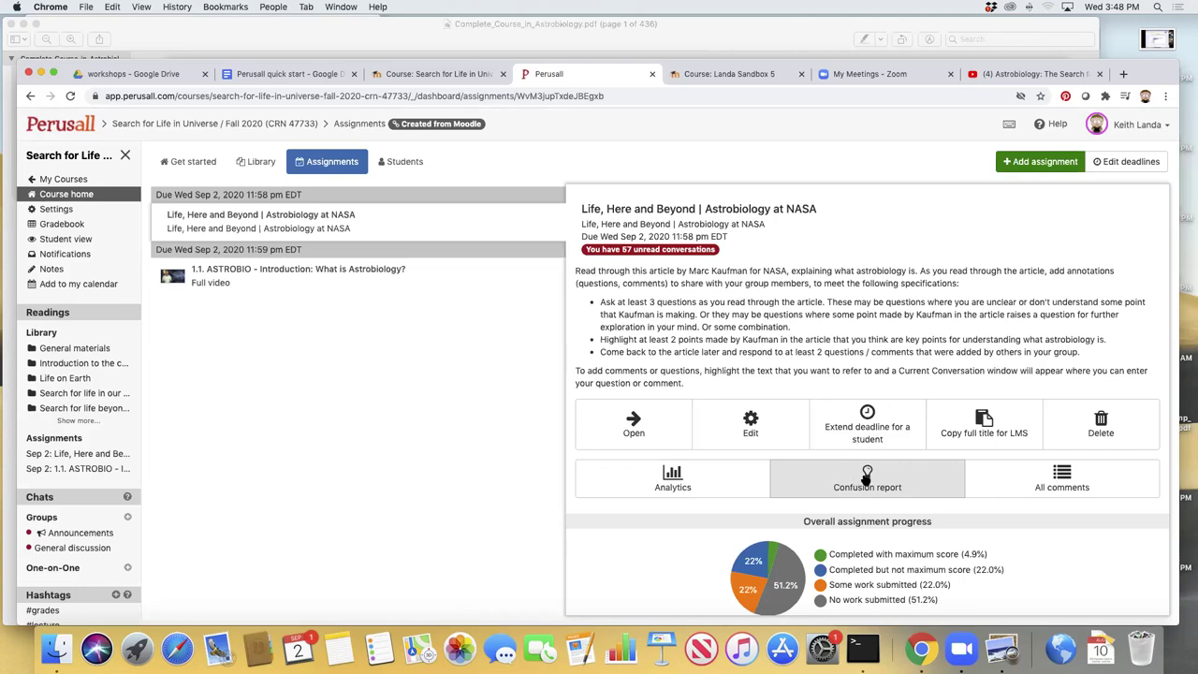
scroll(867, 476, down, 1)
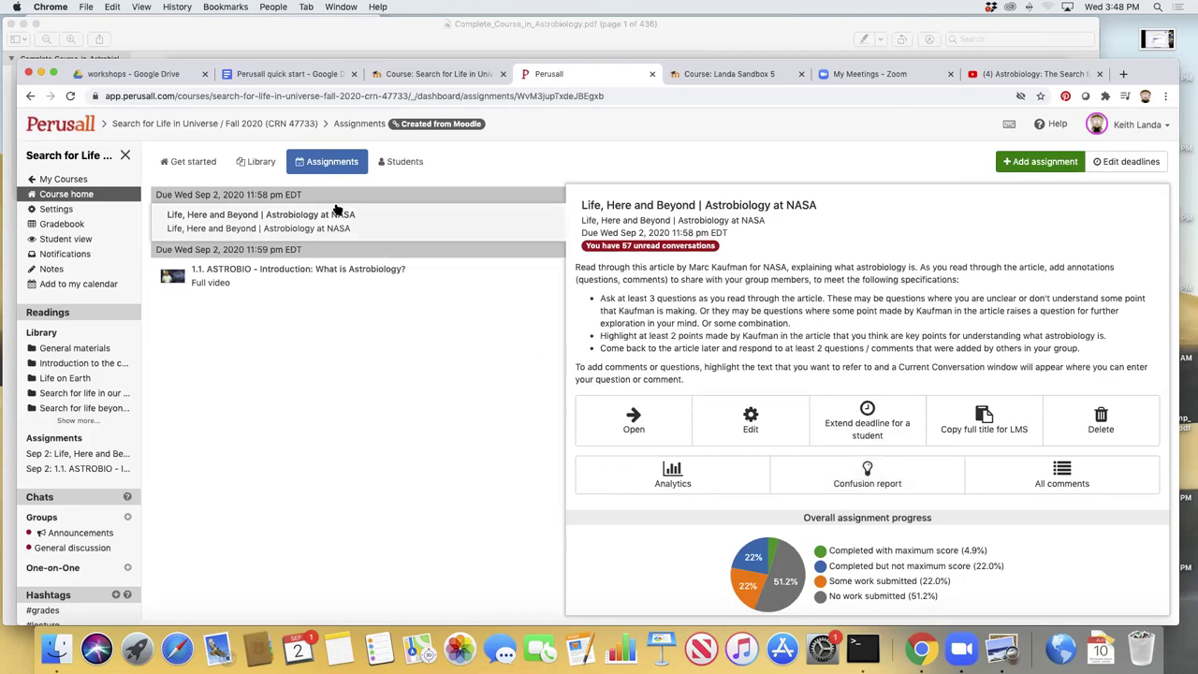
click(871, 468)
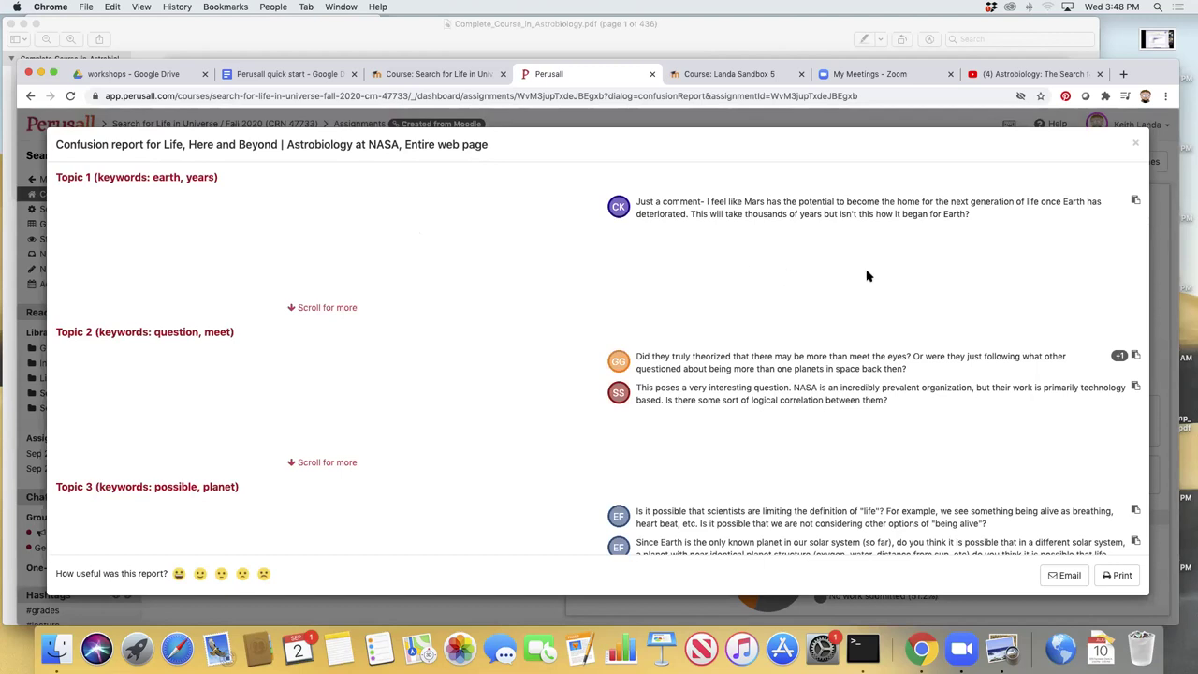
click(1137, 145)
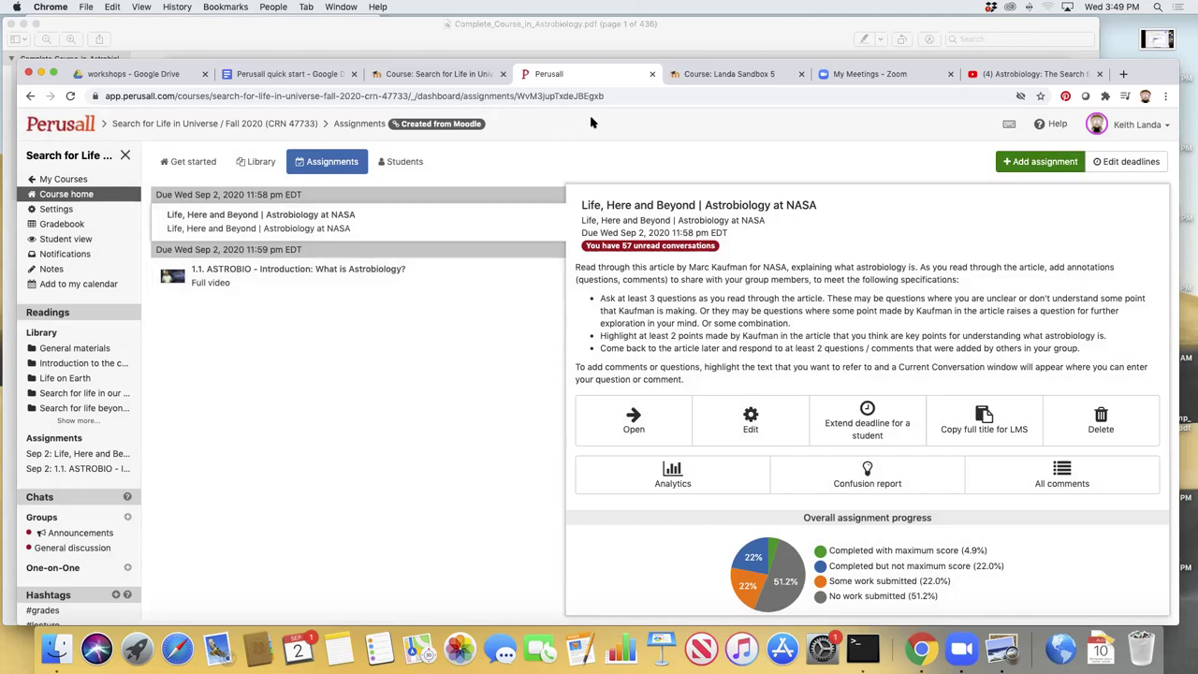
Step: Switch to the Moodle sandbox course, launch Perusall from "Course document library for annotation" and show its library
click(725, 74)
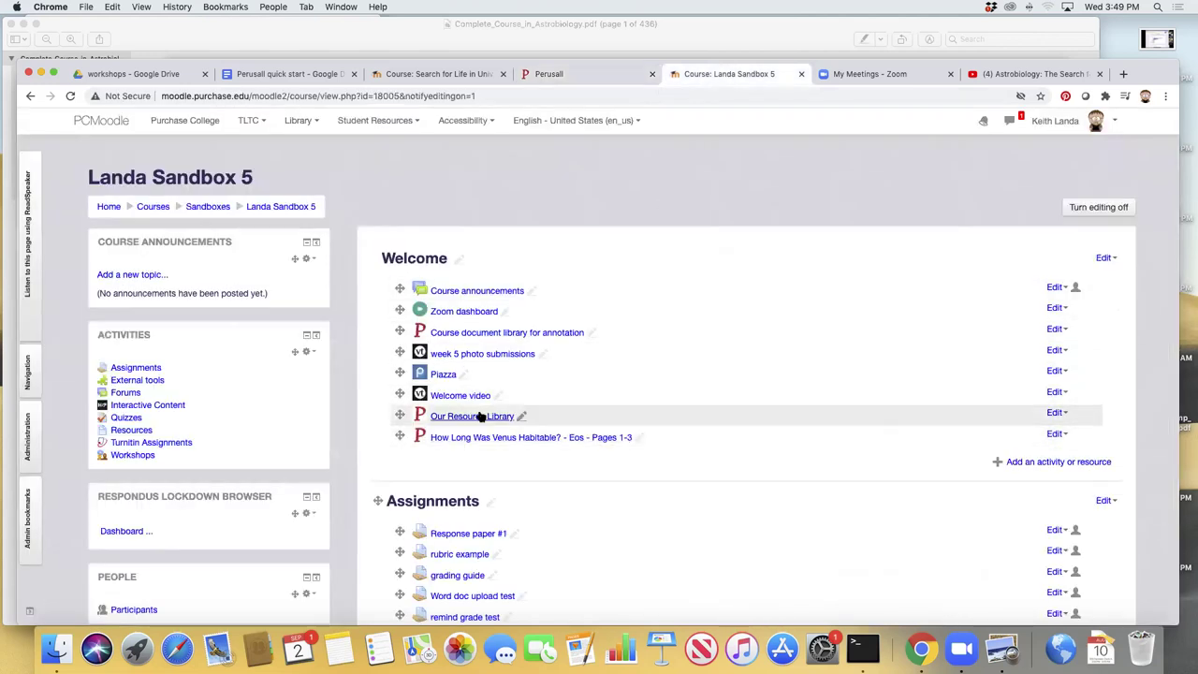
click(481, 336)
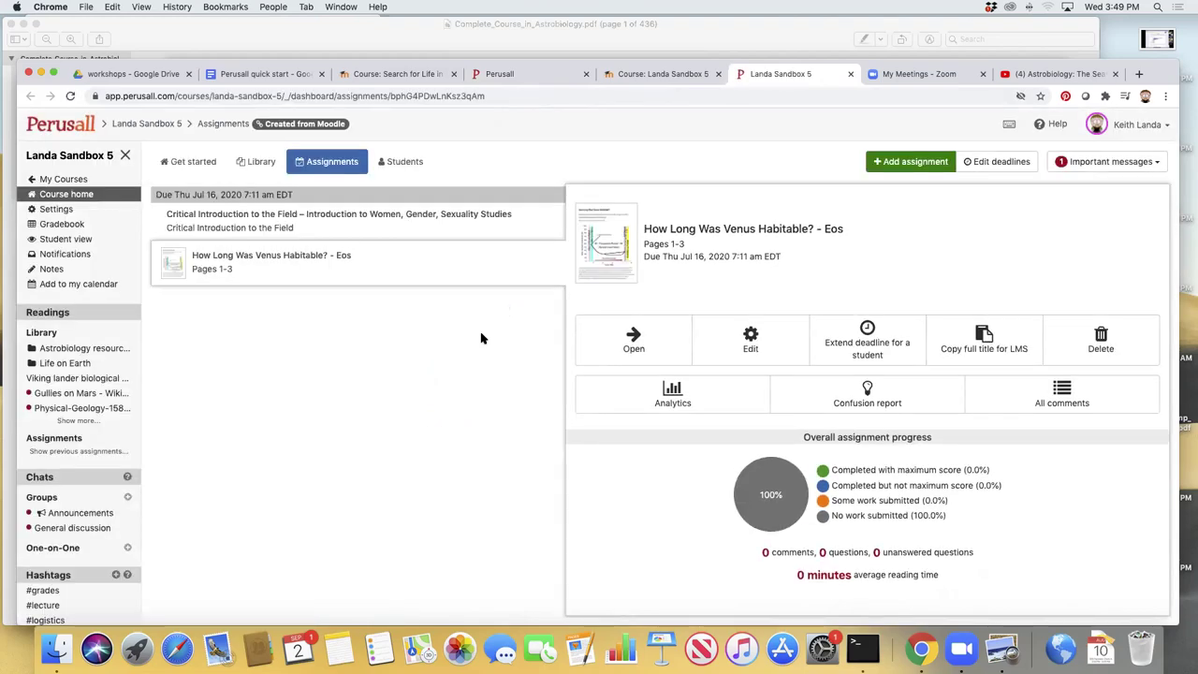
click(258, 164)
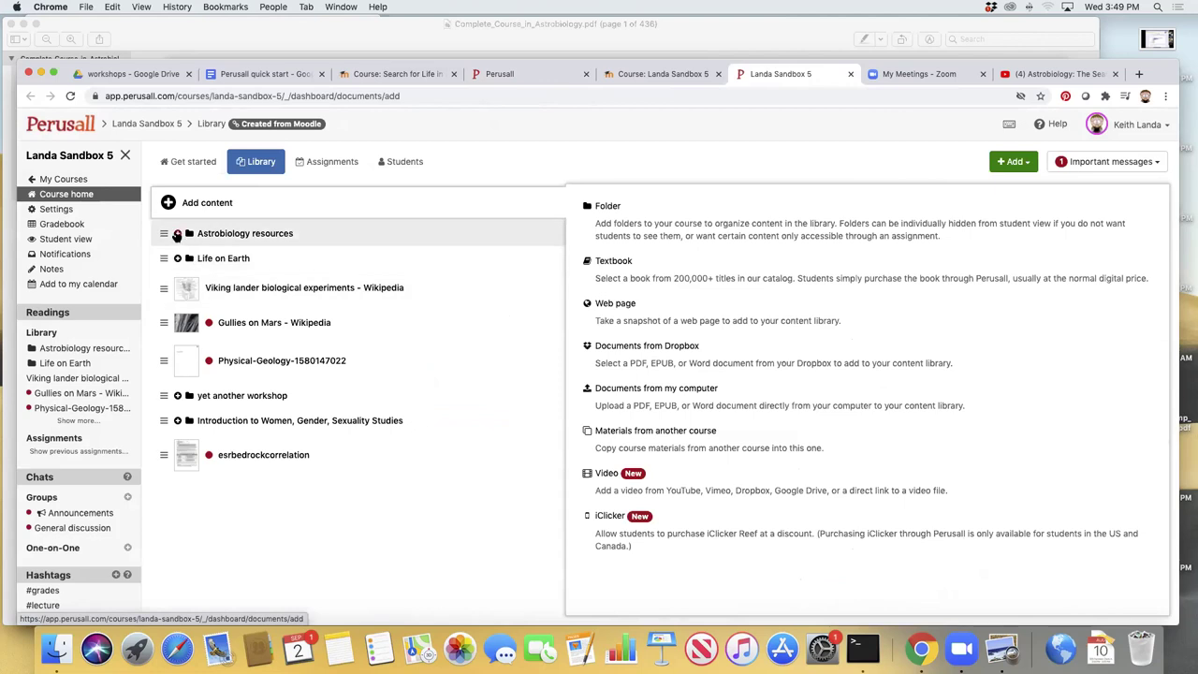
click(177, 234)
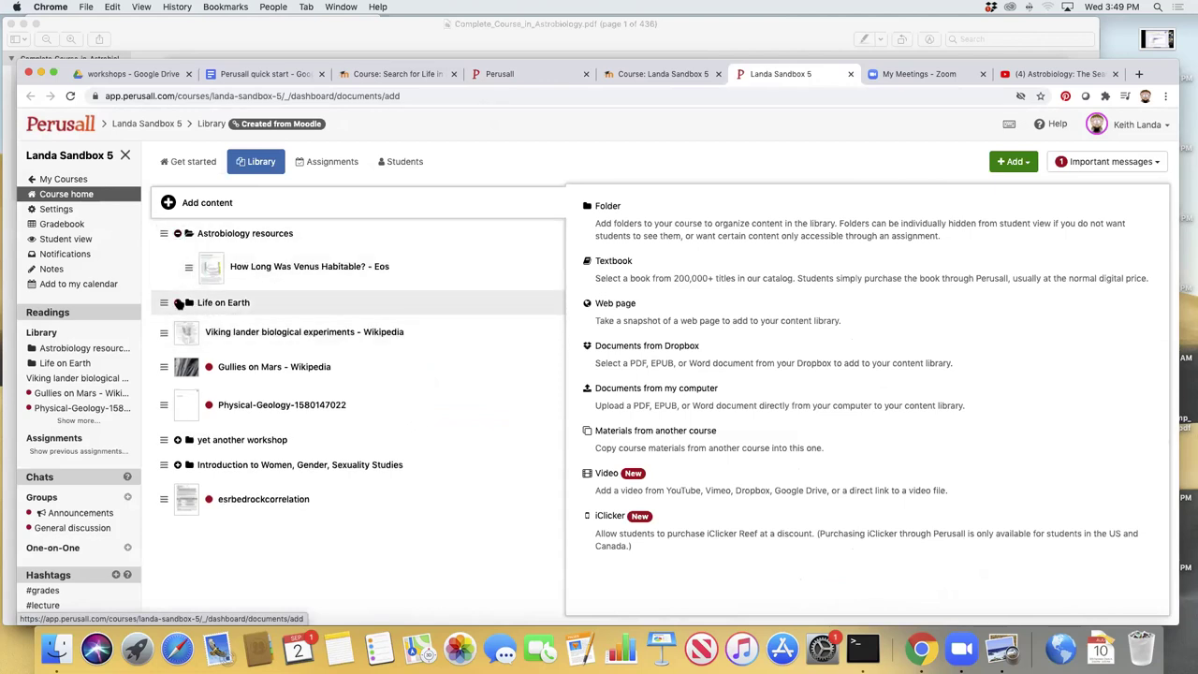
click(178, 302)
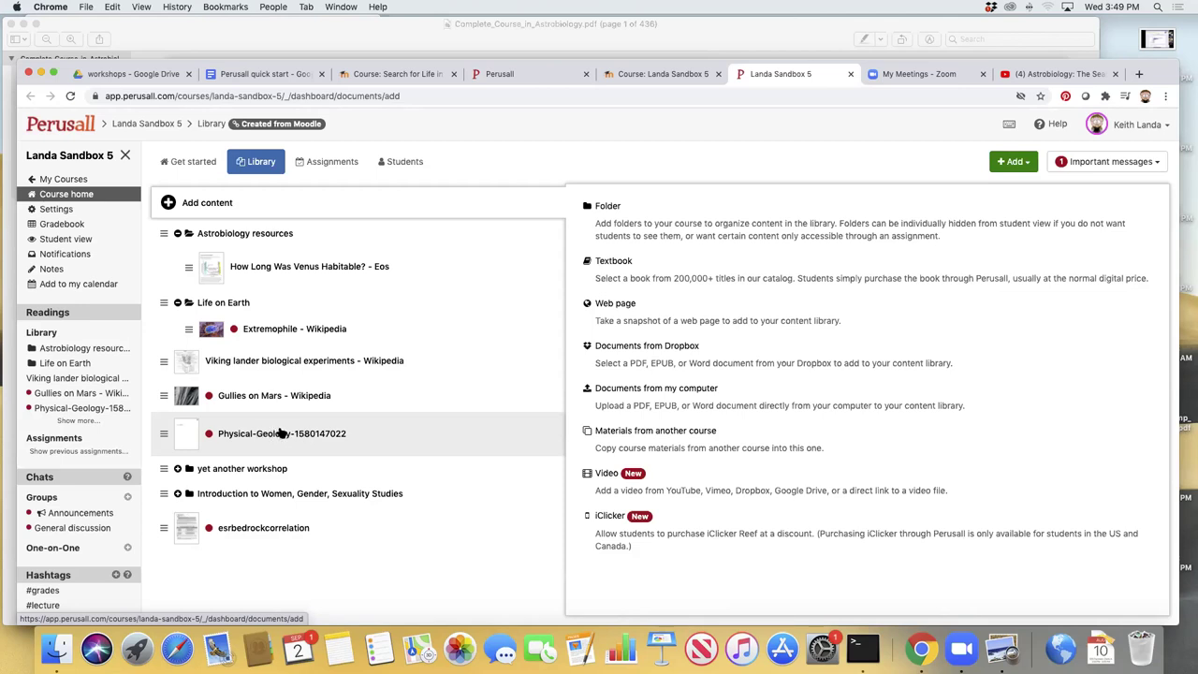
click(286, 433)
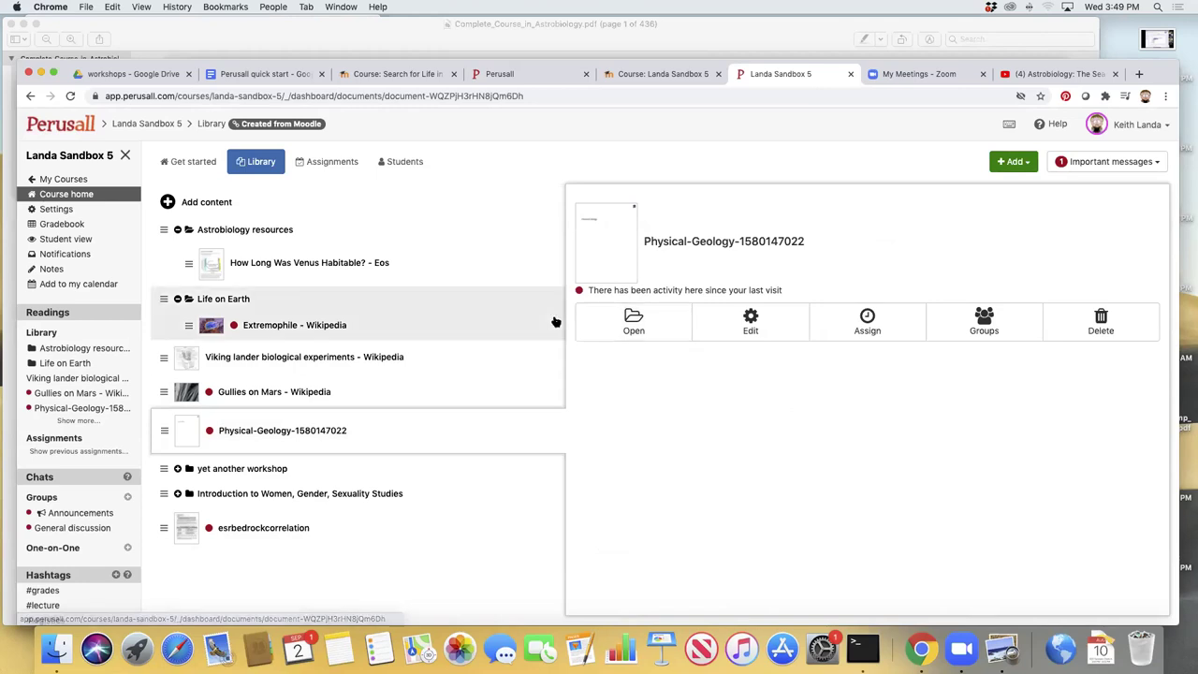
Step: Start a new assignment in the sandbox course with "How Long Was Venus Habitable? - Eos" as the content to assign
click(333, 164)
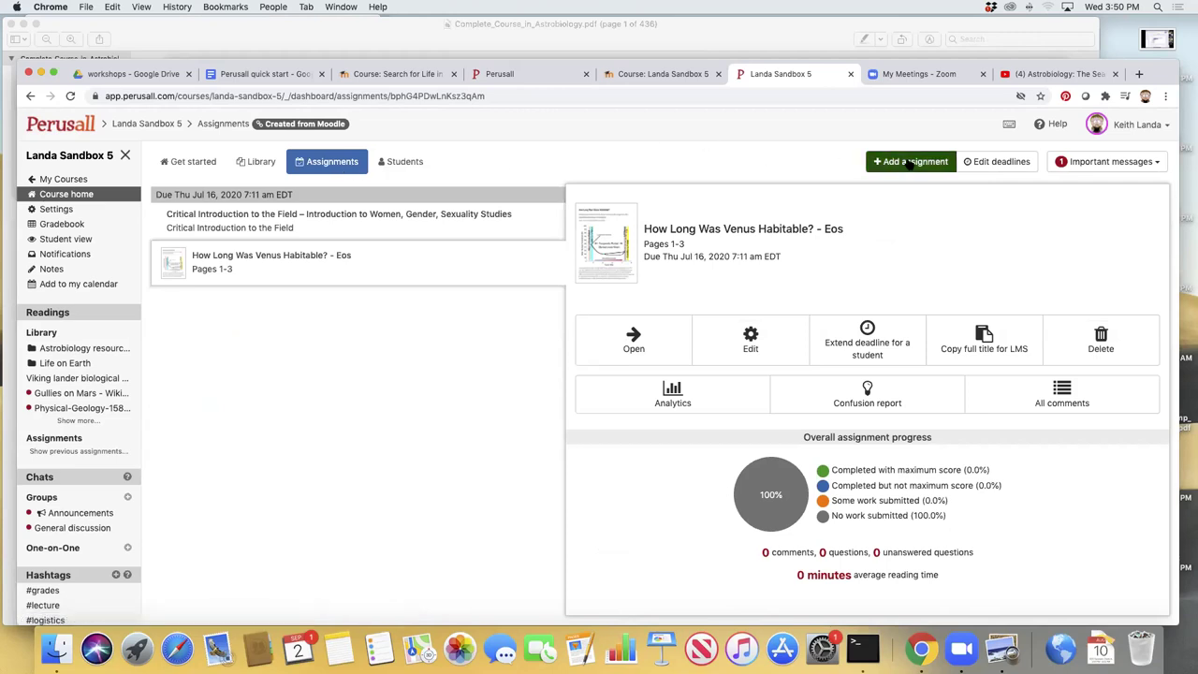
click(910, 163)
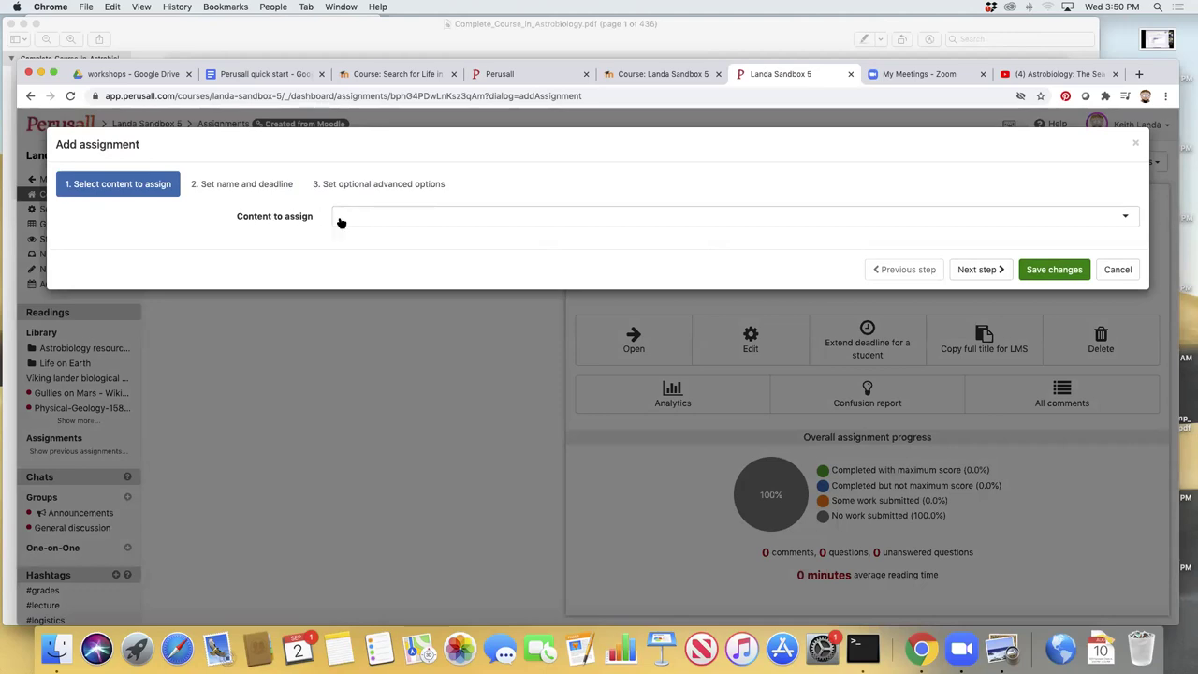
click(436, 219)
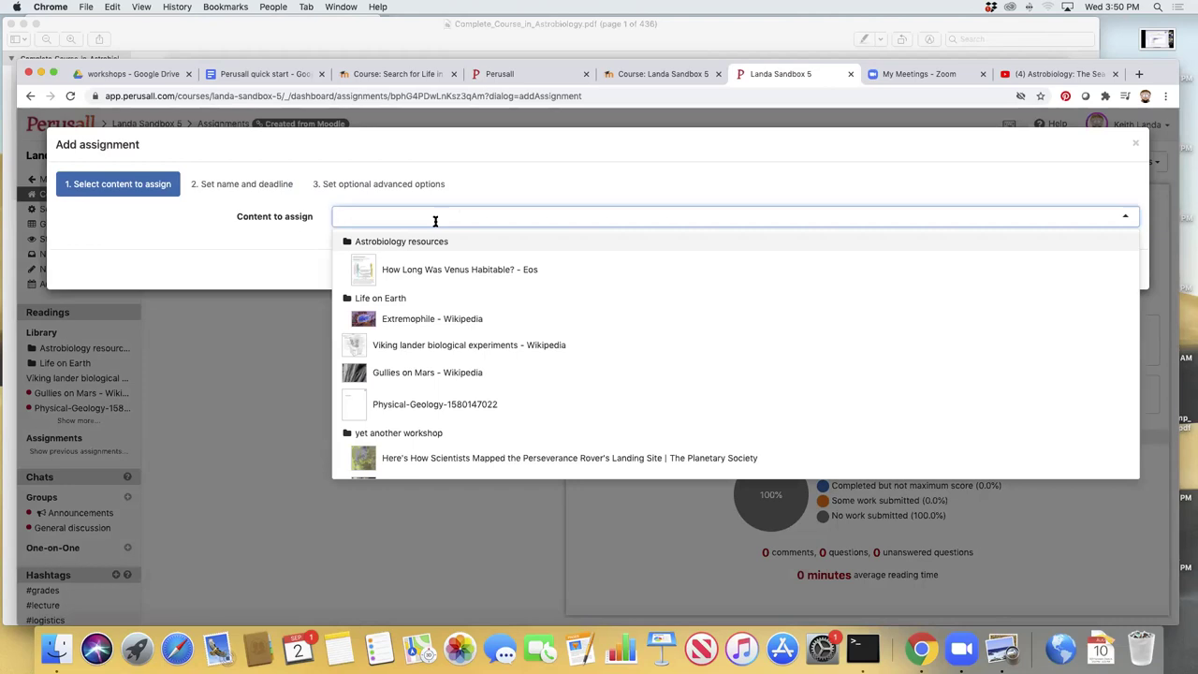
click(445, 271)
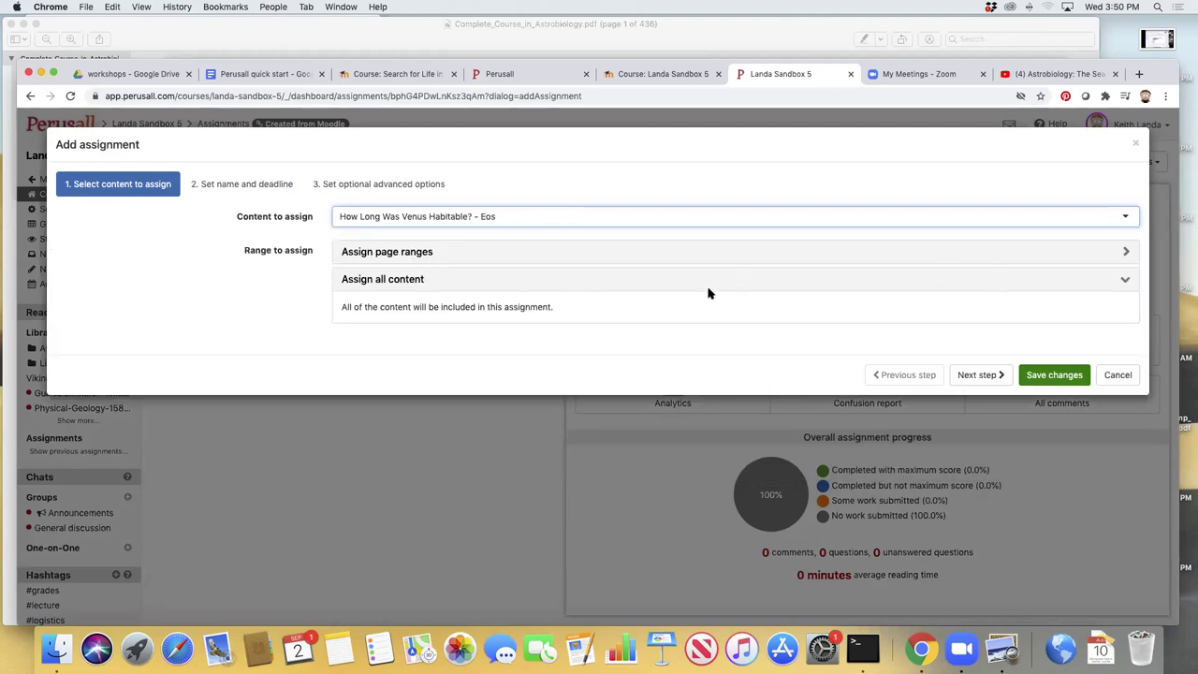
click(758, 262)
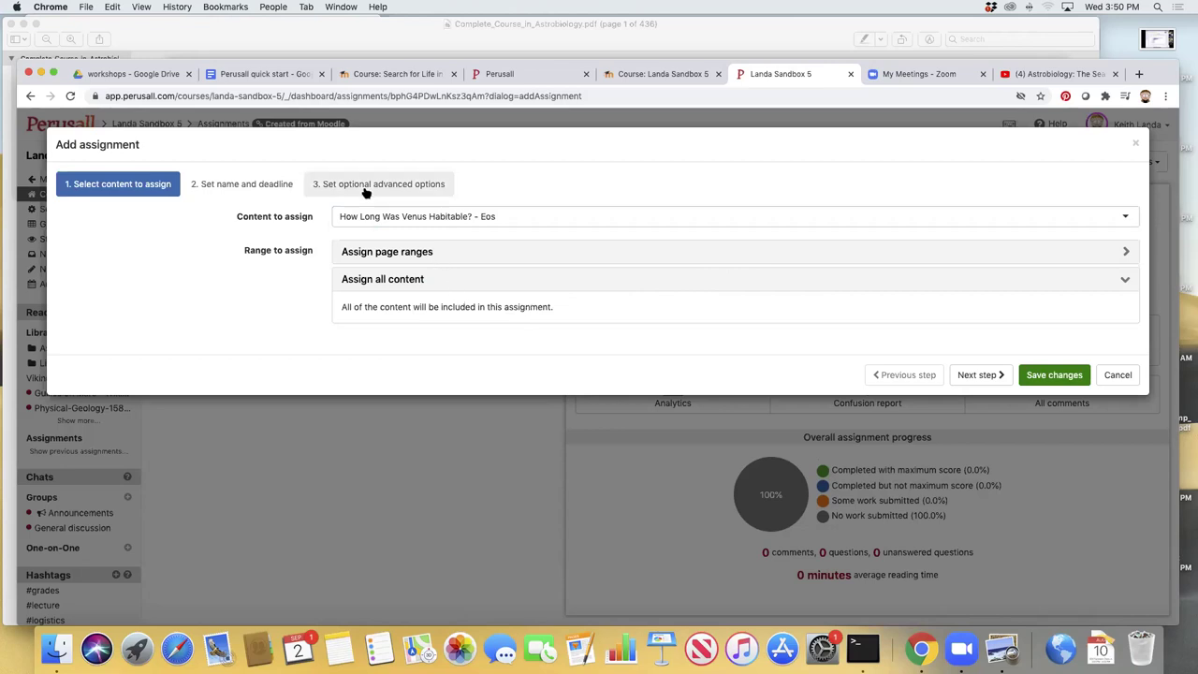
click(495, 216)
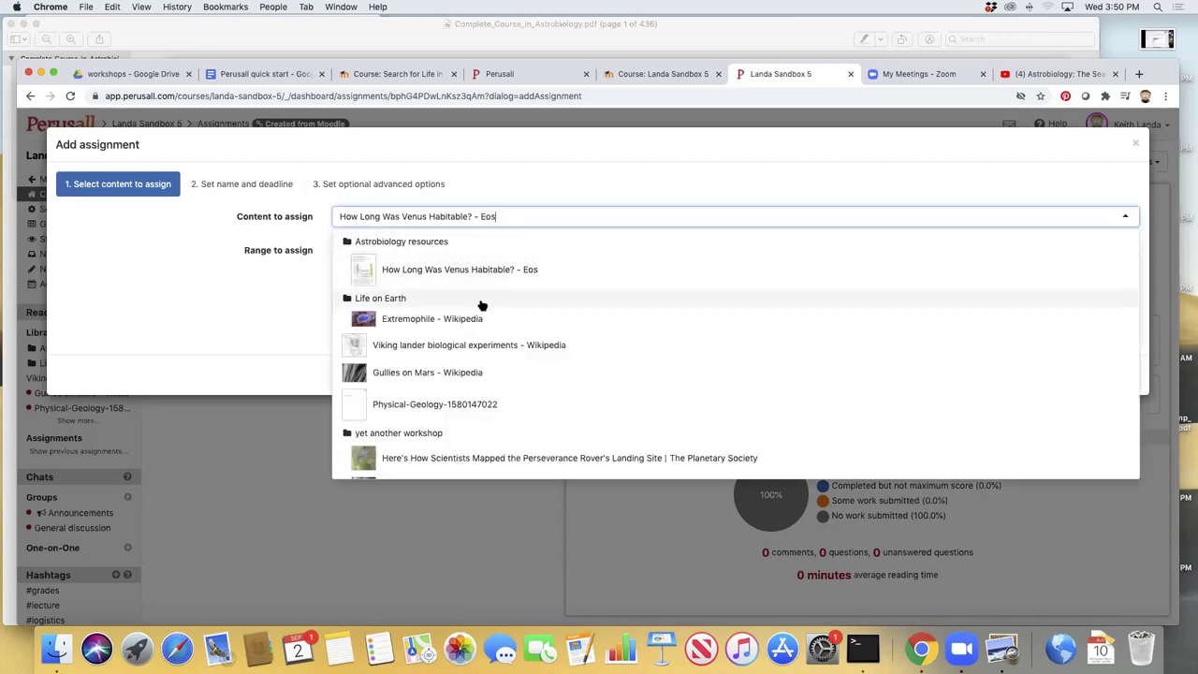
click(479, 407)
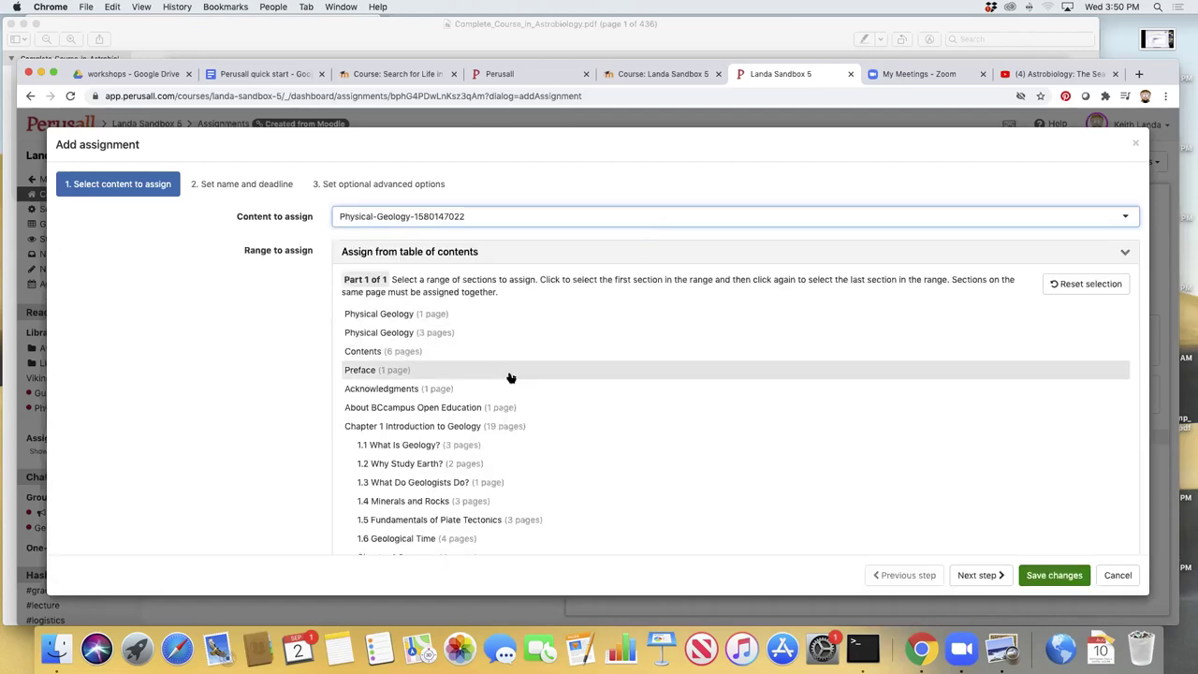
scroll(524, 401, down, 5)
scroll(527, 401, down, 2)
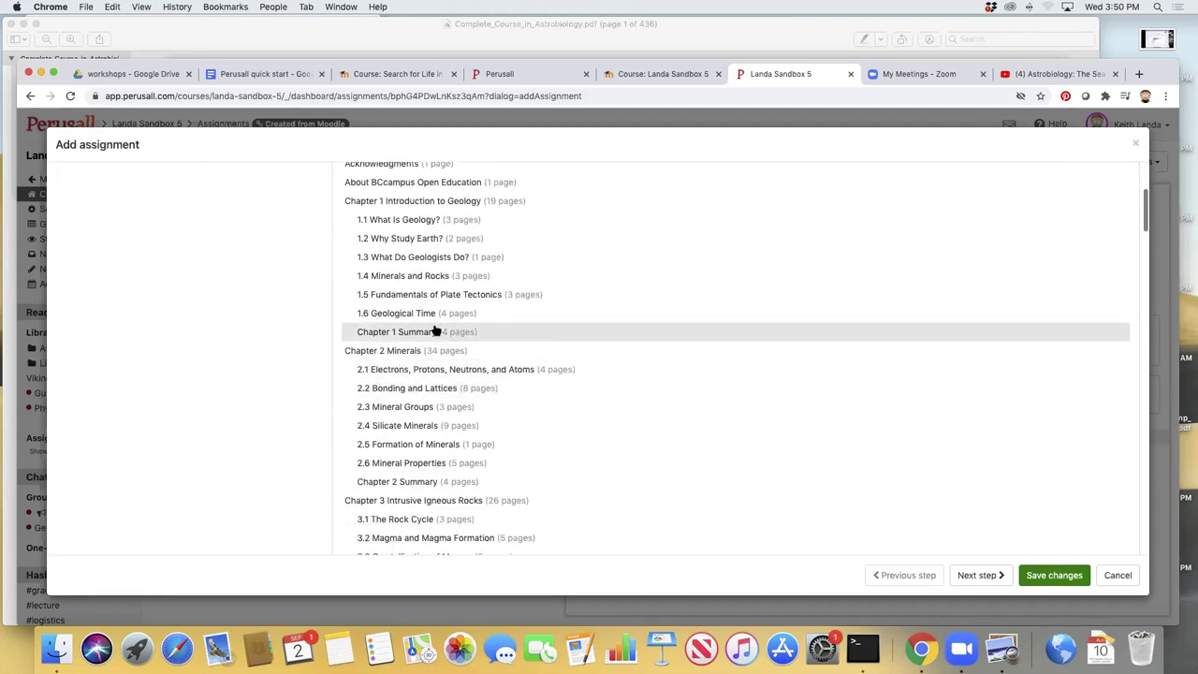
click(365, 354)
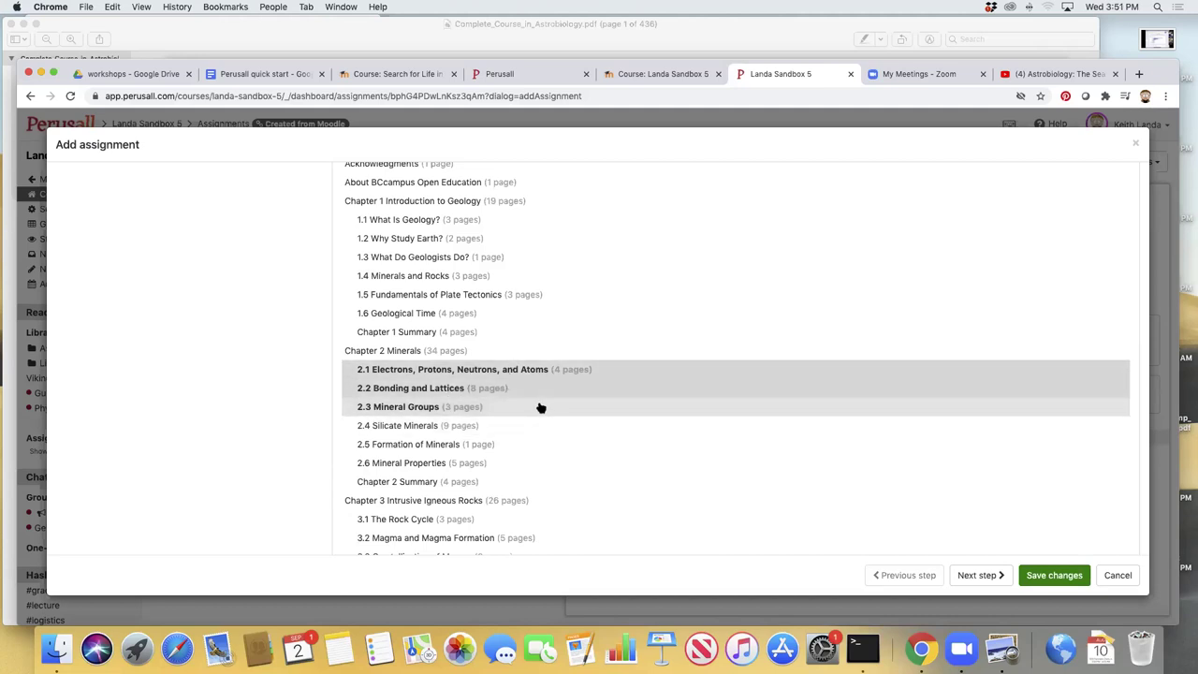
Step: Save the geology assignment with its preset deadline and default advanced options, and copy its full title for the LMS
click(991, 576)
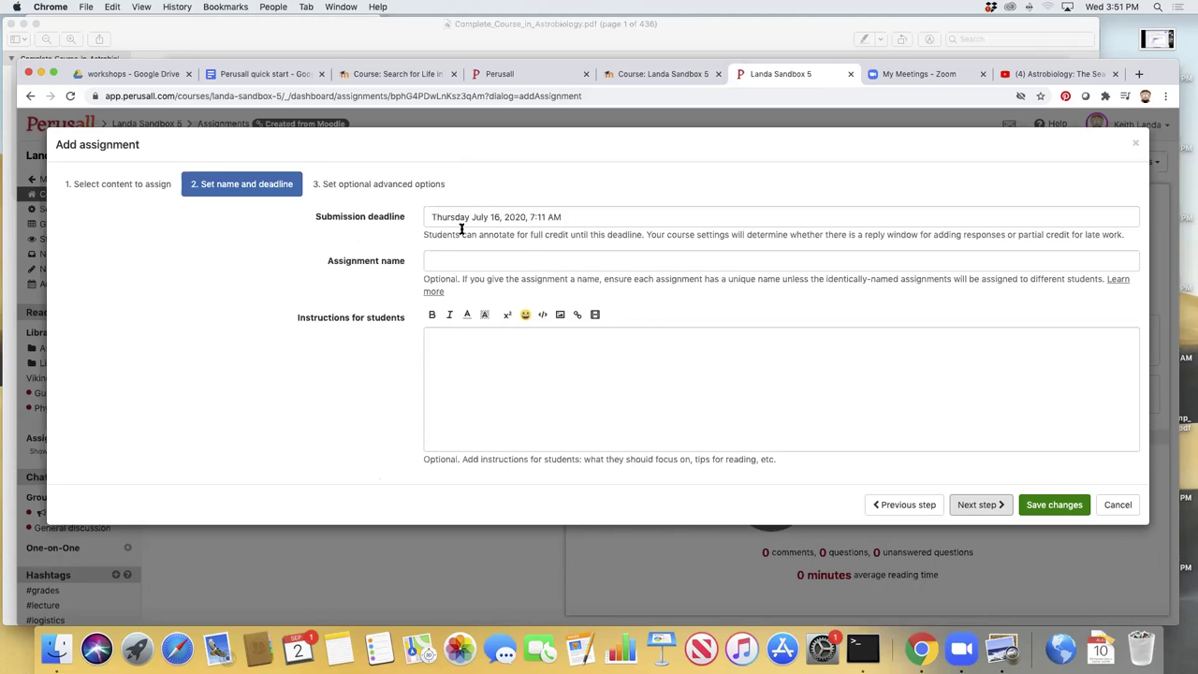
click(409, 186)
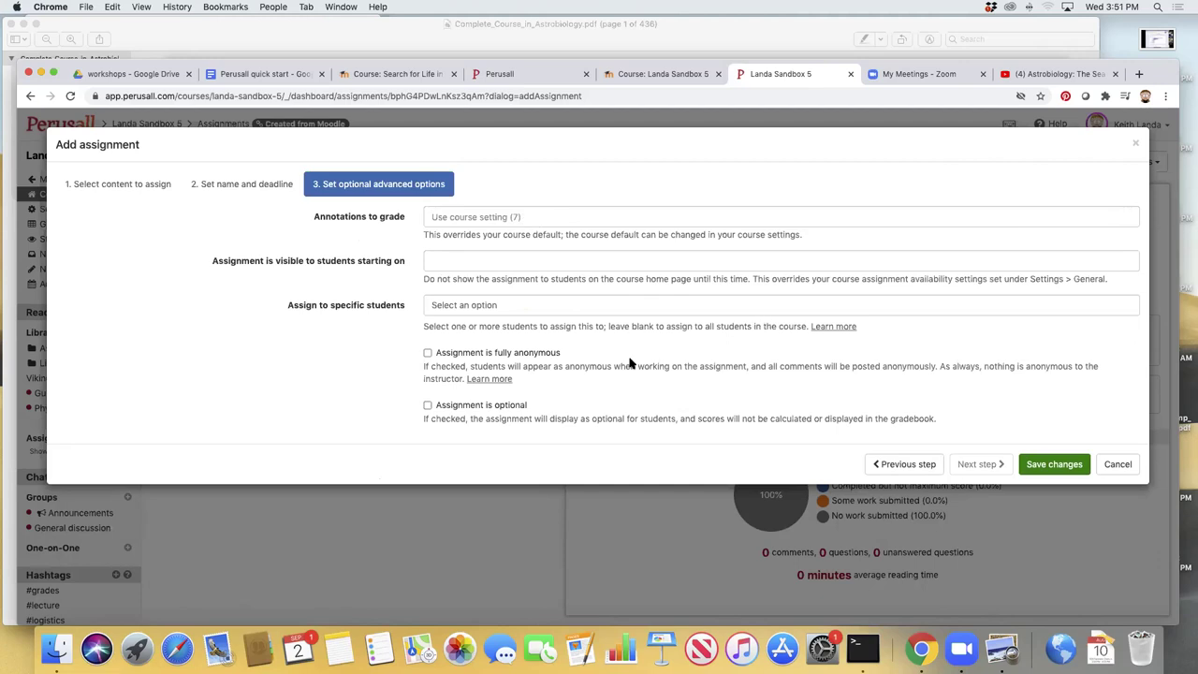
click(1055, 466)
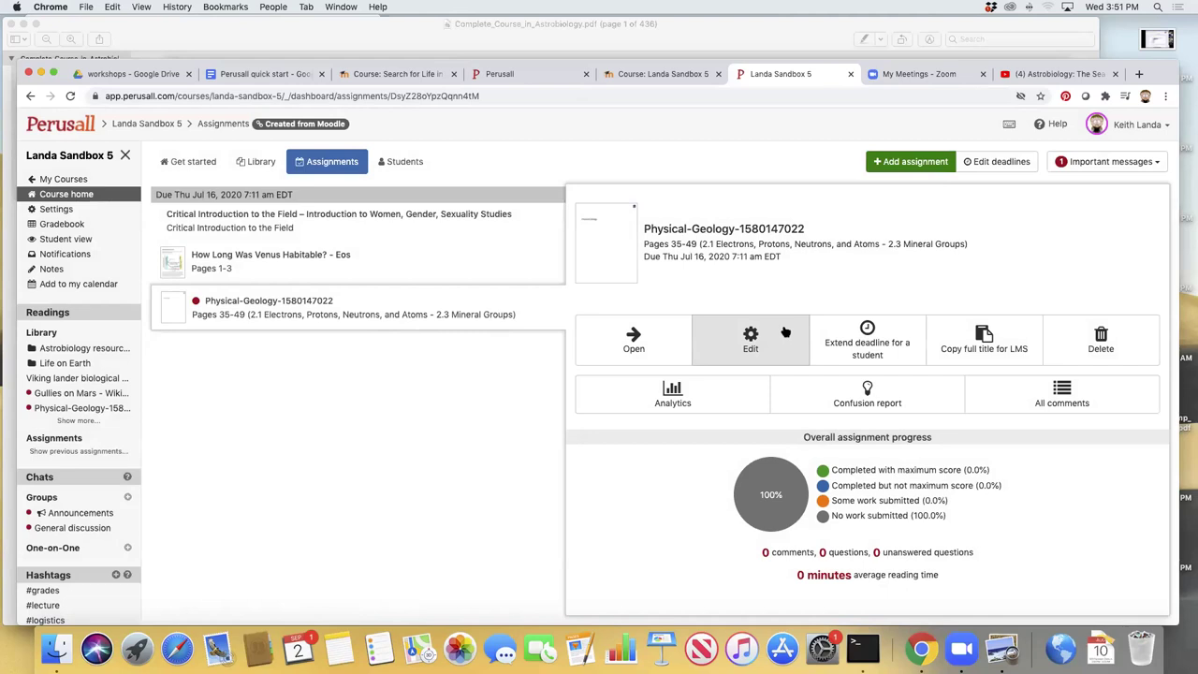
click(990, 349)
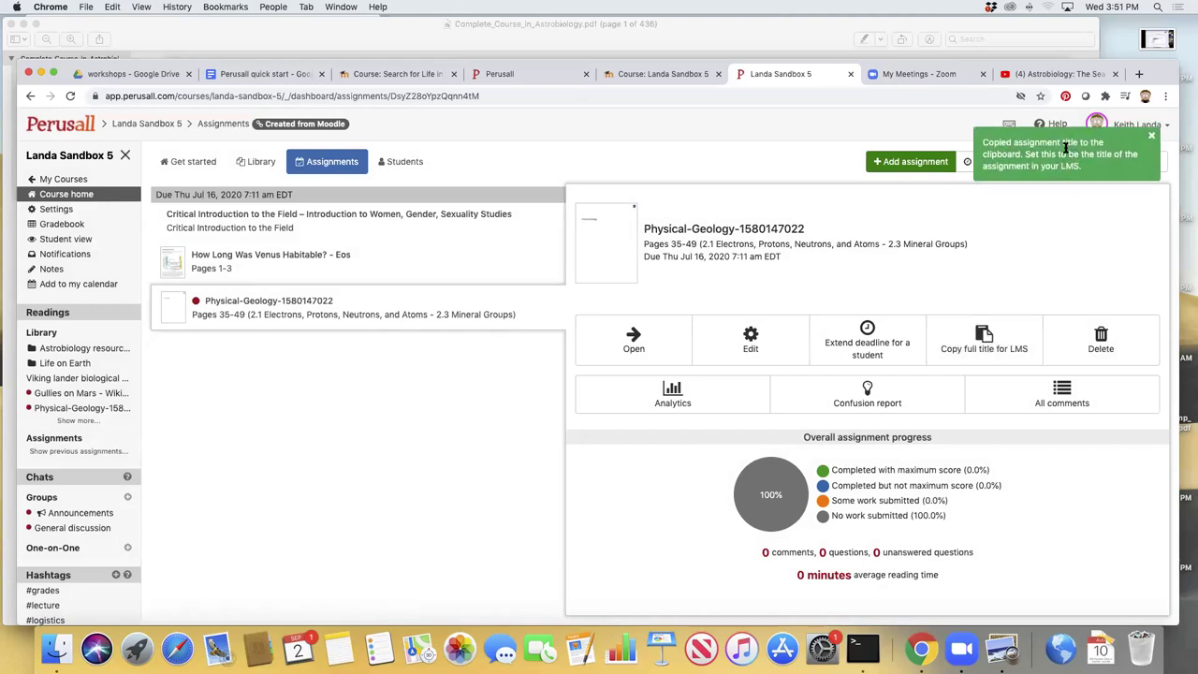
Step: Switch to the Moodle sandbox course and add a Perusall social annotation activity to the Welcome section, named with the copied geology assignment title
click(660, 74)
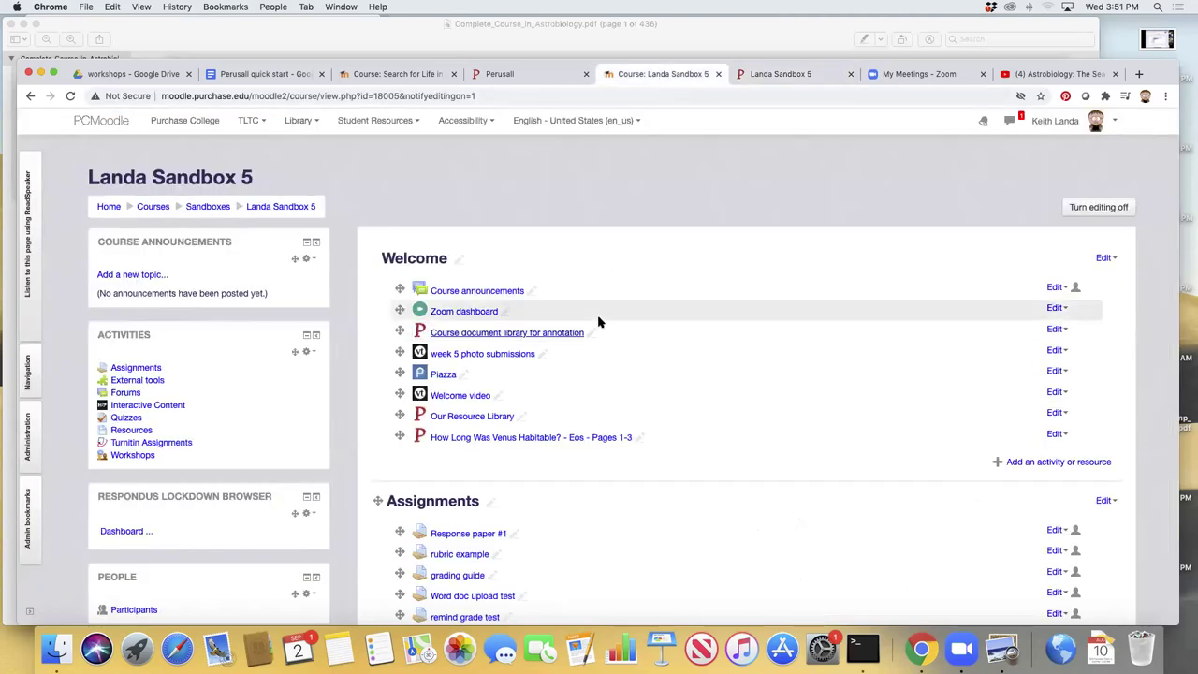
click(1051, 462)
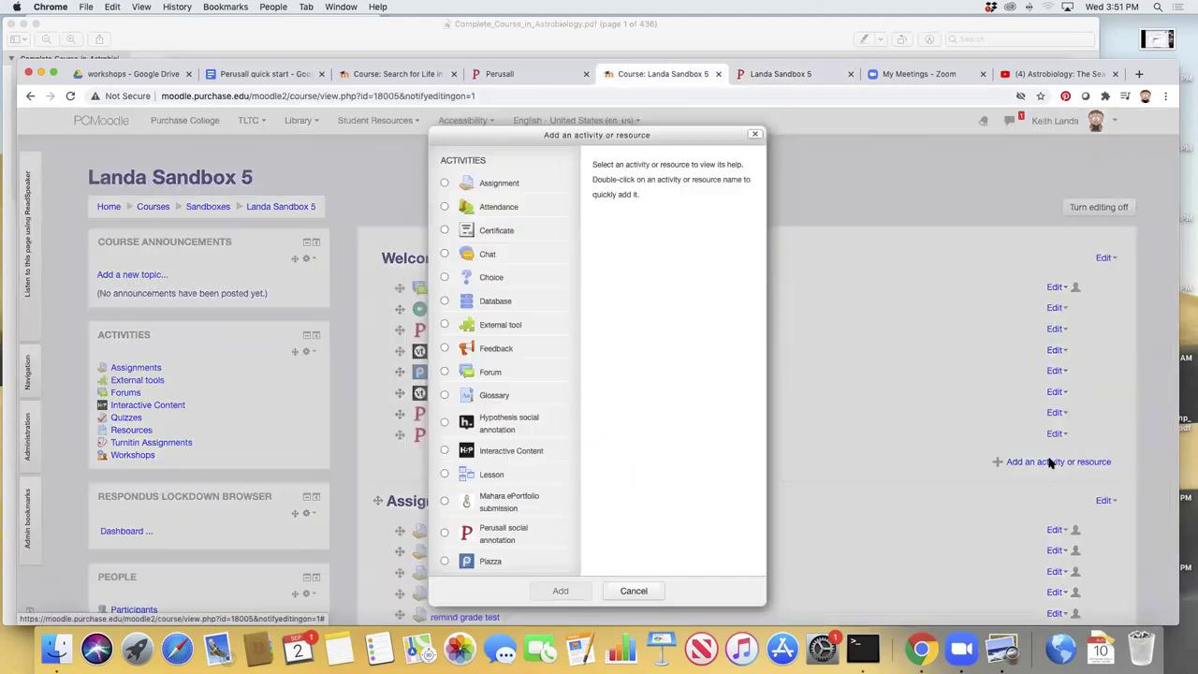
scroll(497, 385, down, 2)
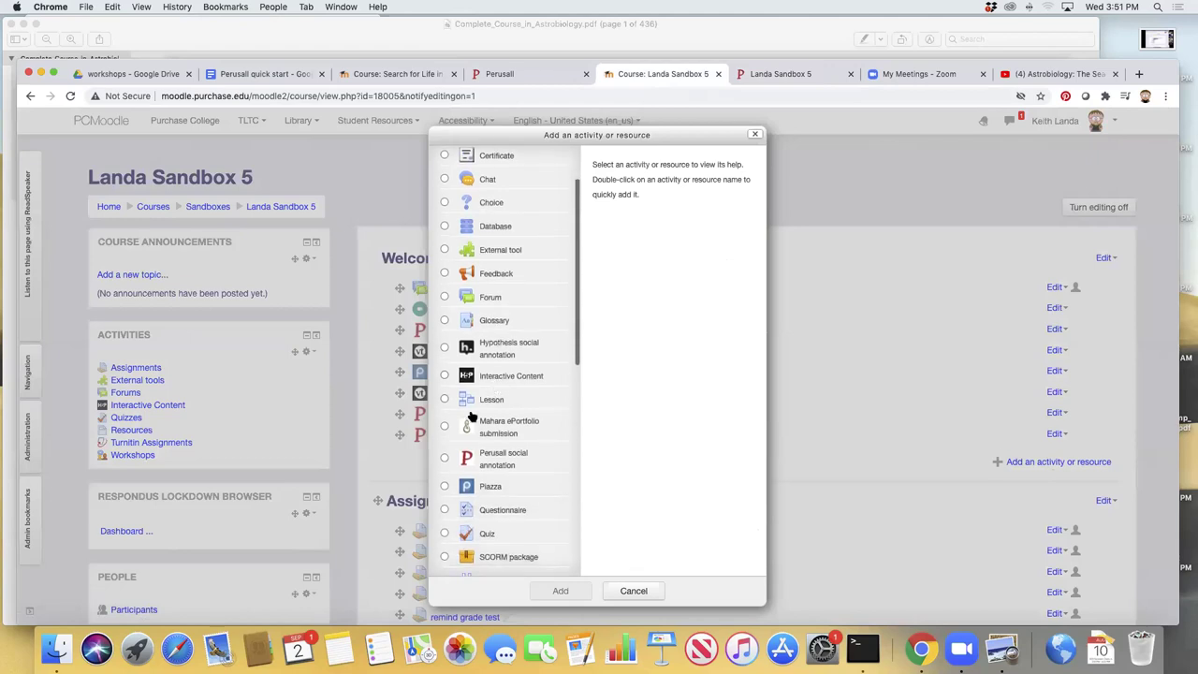
click(446, 459)
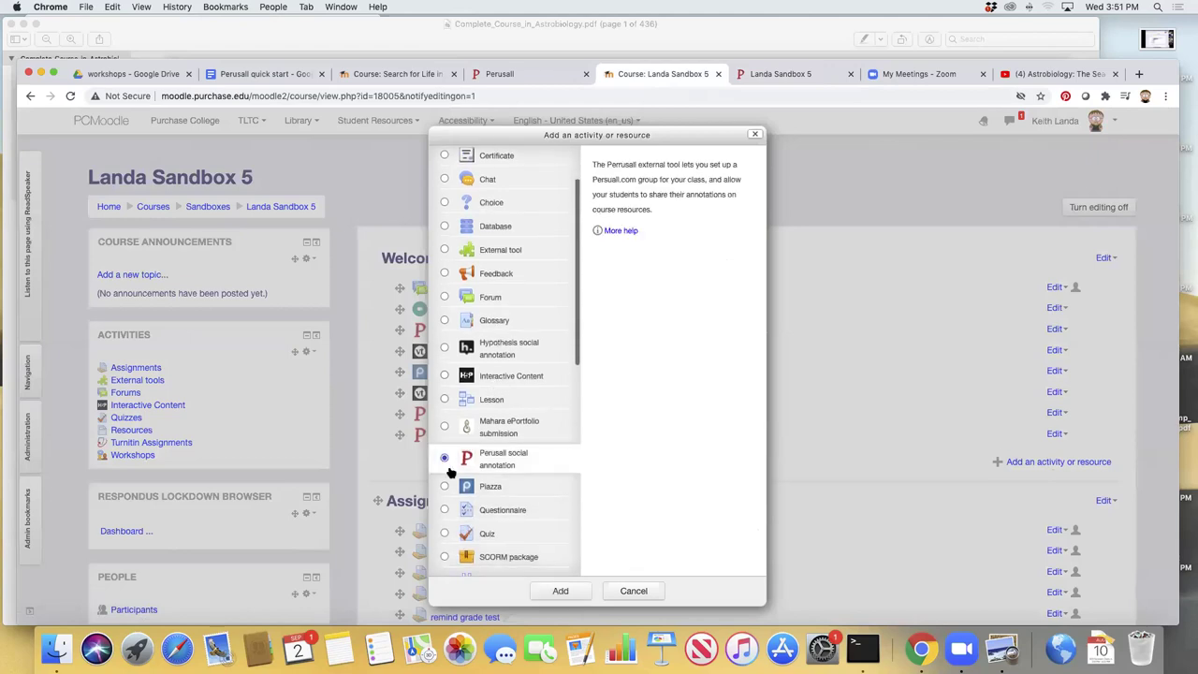
click(556, 592)
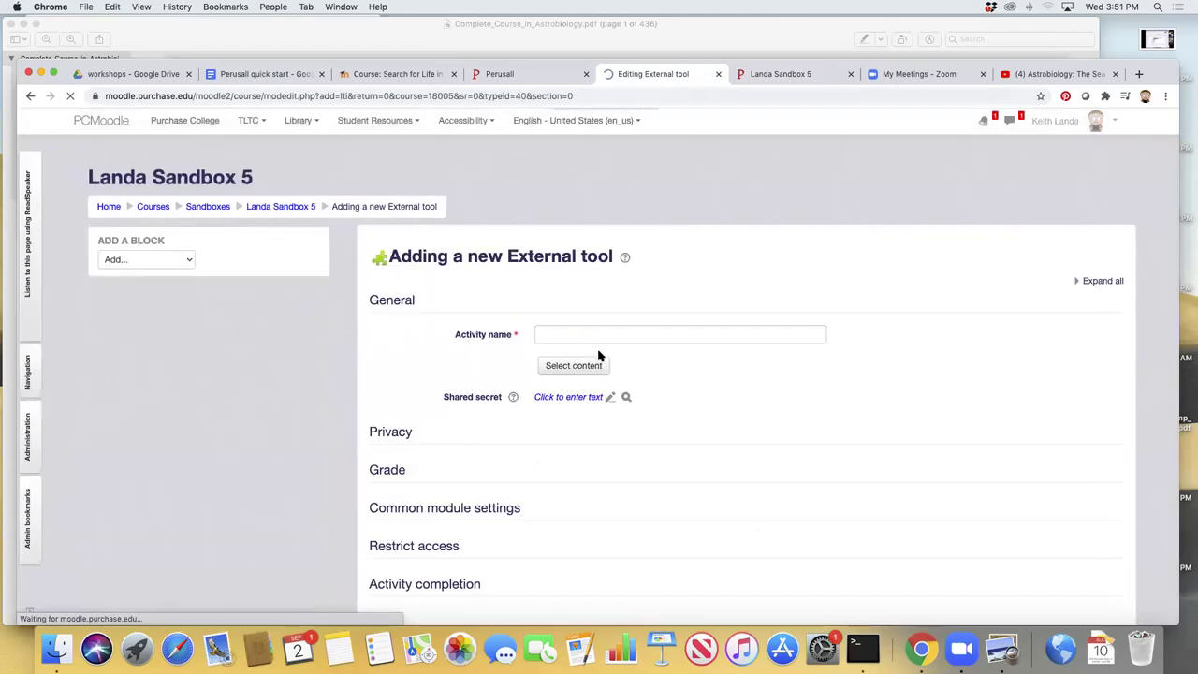
click(599, 339)
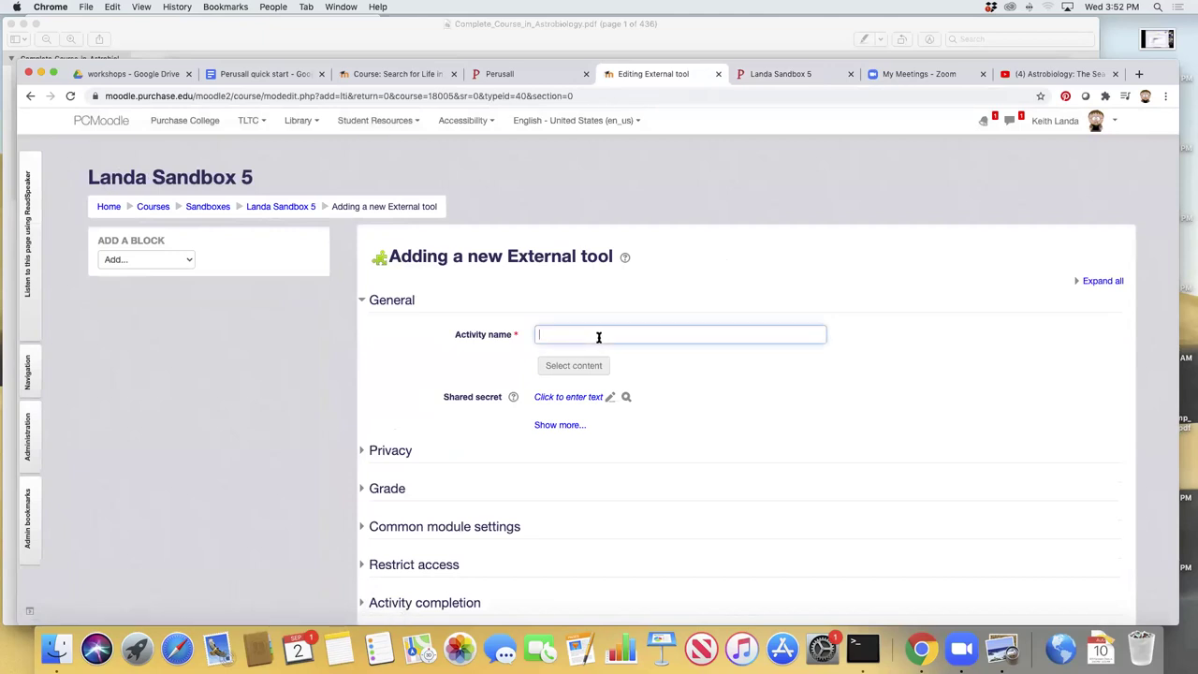
key(super+v)
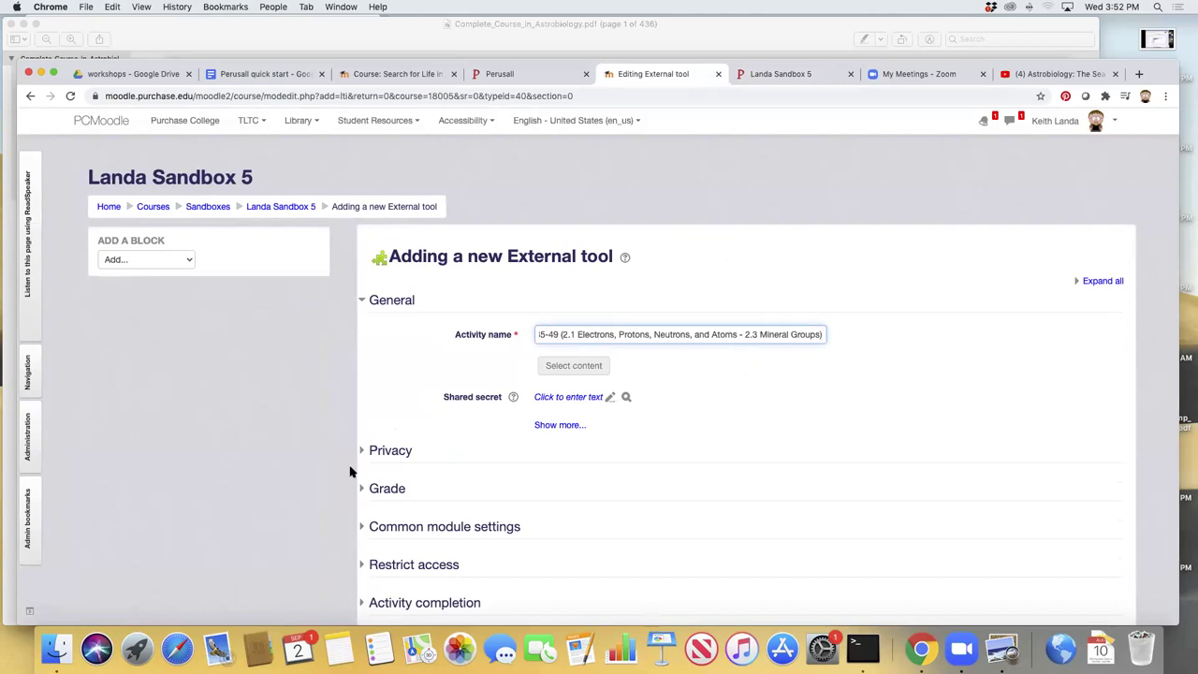
Step: Keep grades accepted from the tool, set the activity's maximum grade to 10, and save it back to the course page
click(388, 453)
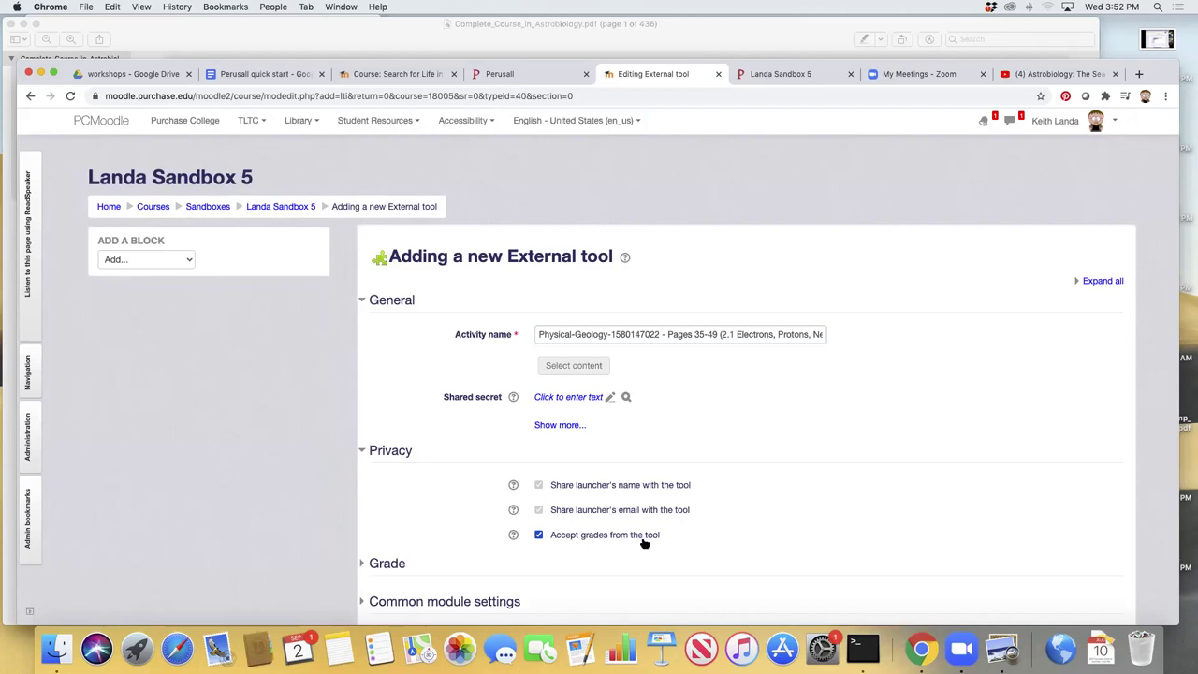
scroll(644, 543, down, 3)
click(392, 420)
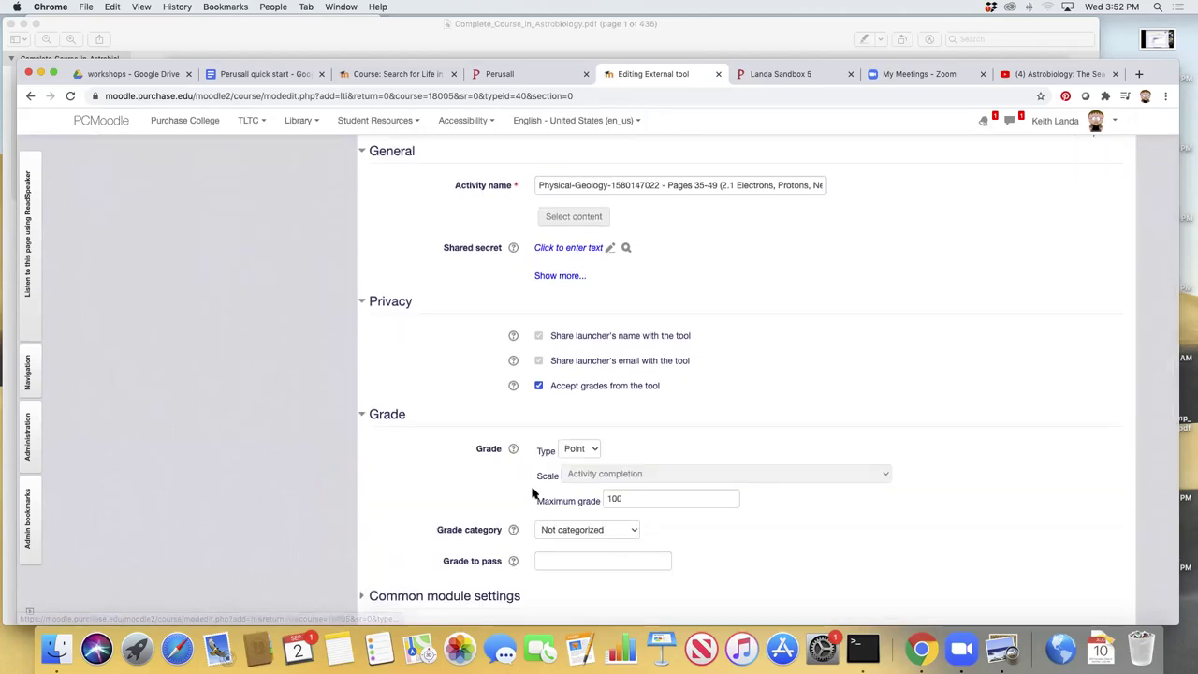
click(640, 498)
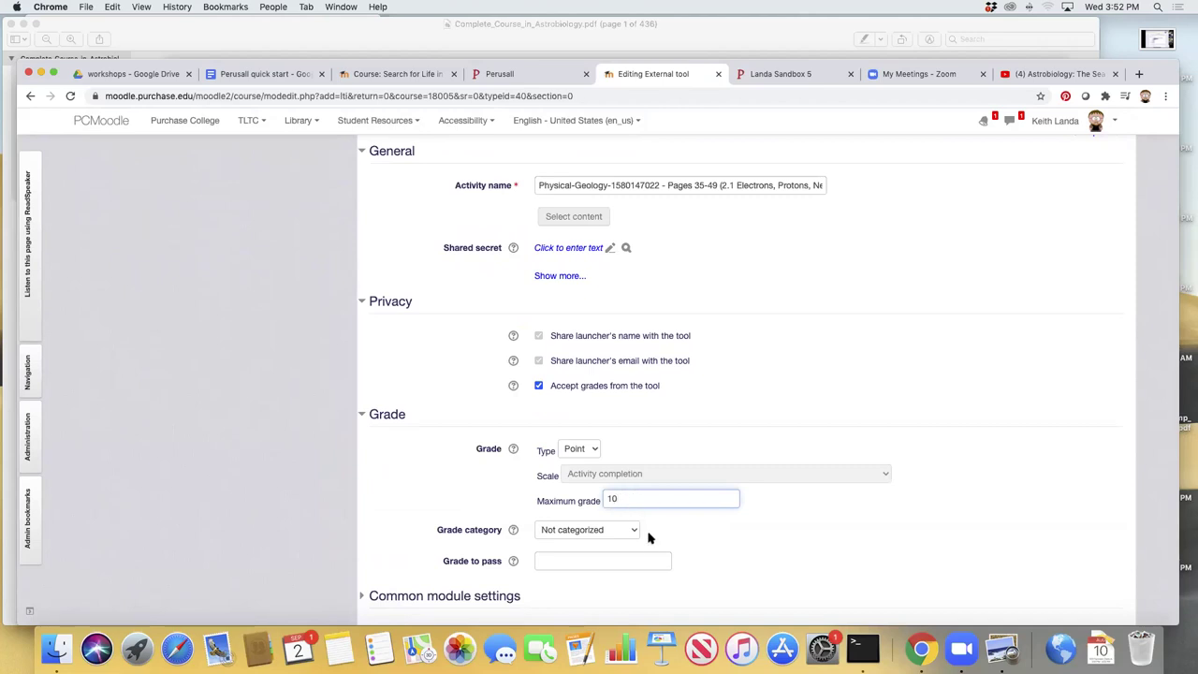
scroll(759, 553, down, 4)
scroll(758, 554, down, 3)
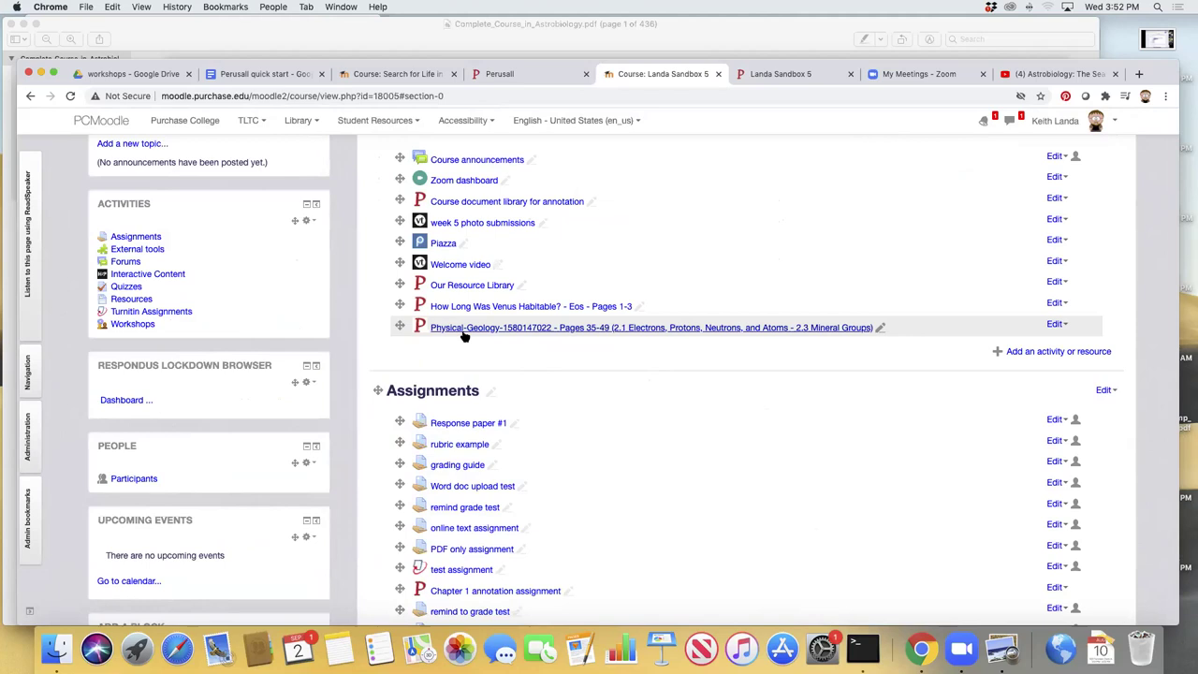
click(851, 75)
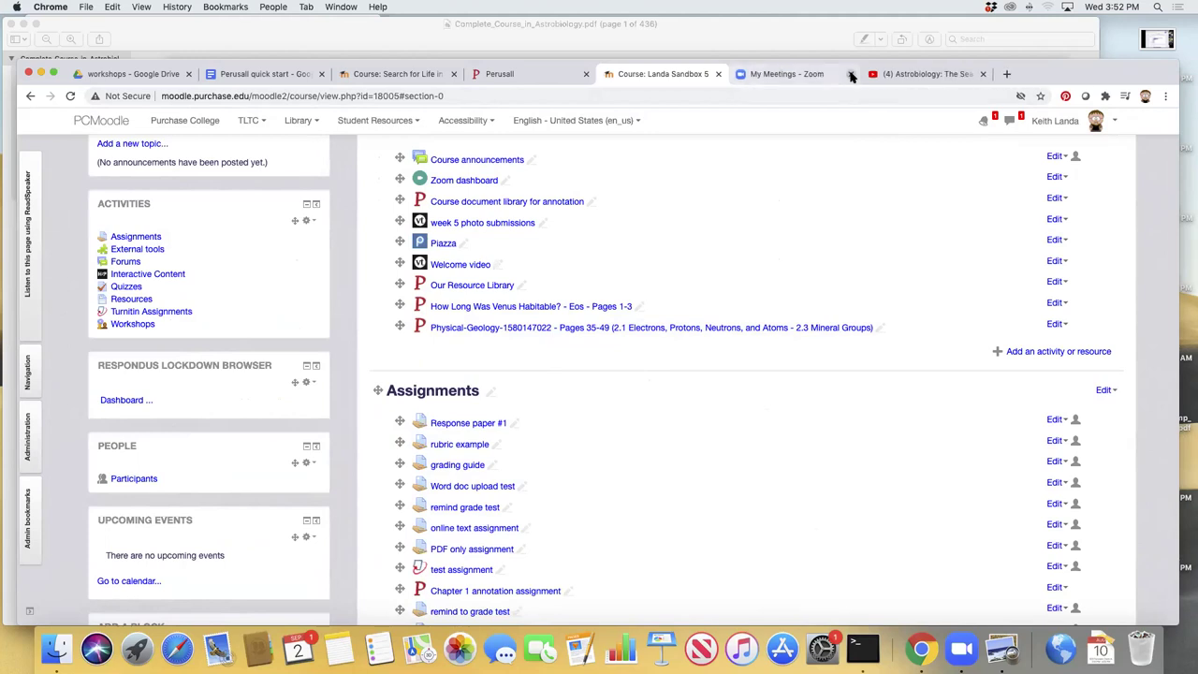
click(513, 330)
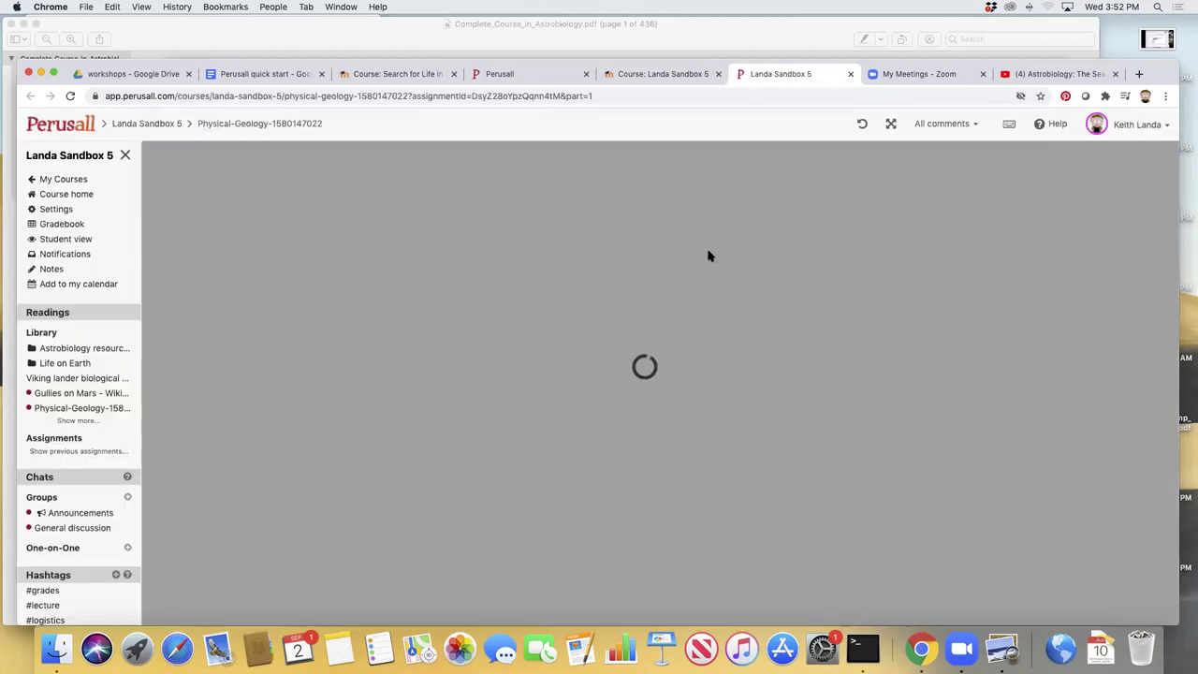